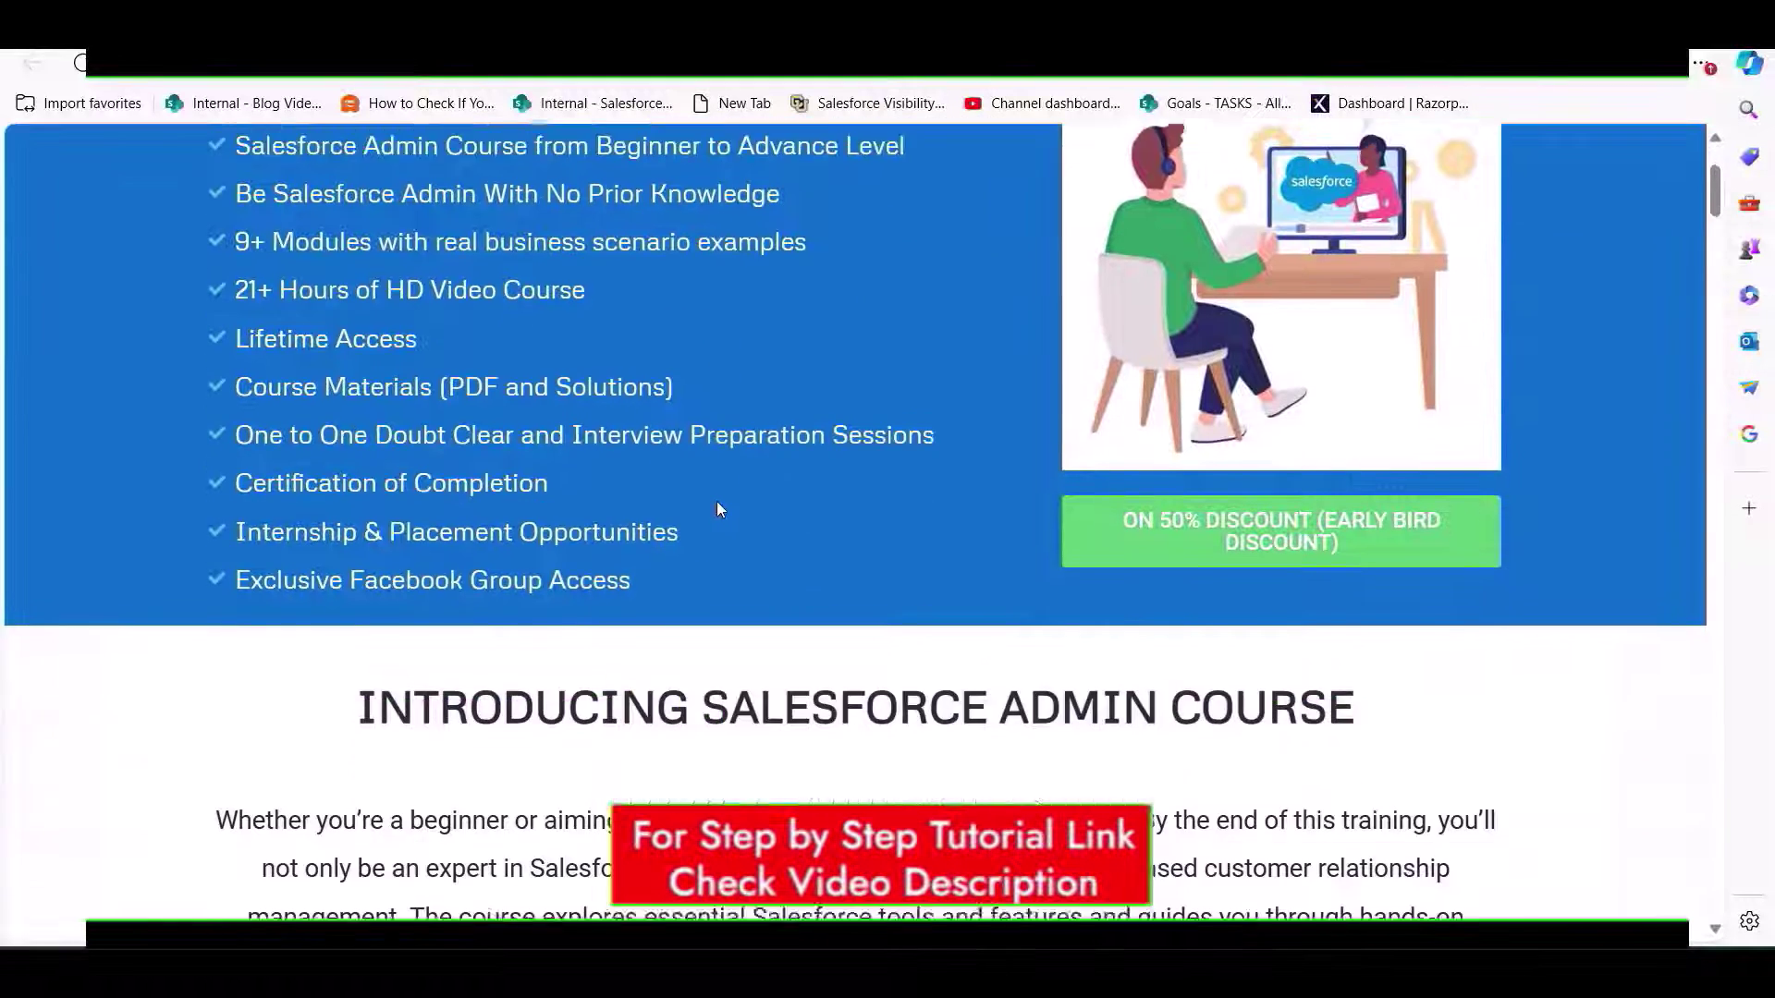
# Step: Scroll through the course page's Data Loader module list before returning to Salesforce Setup Home
pyautogui.scroll(1, 718, 501)
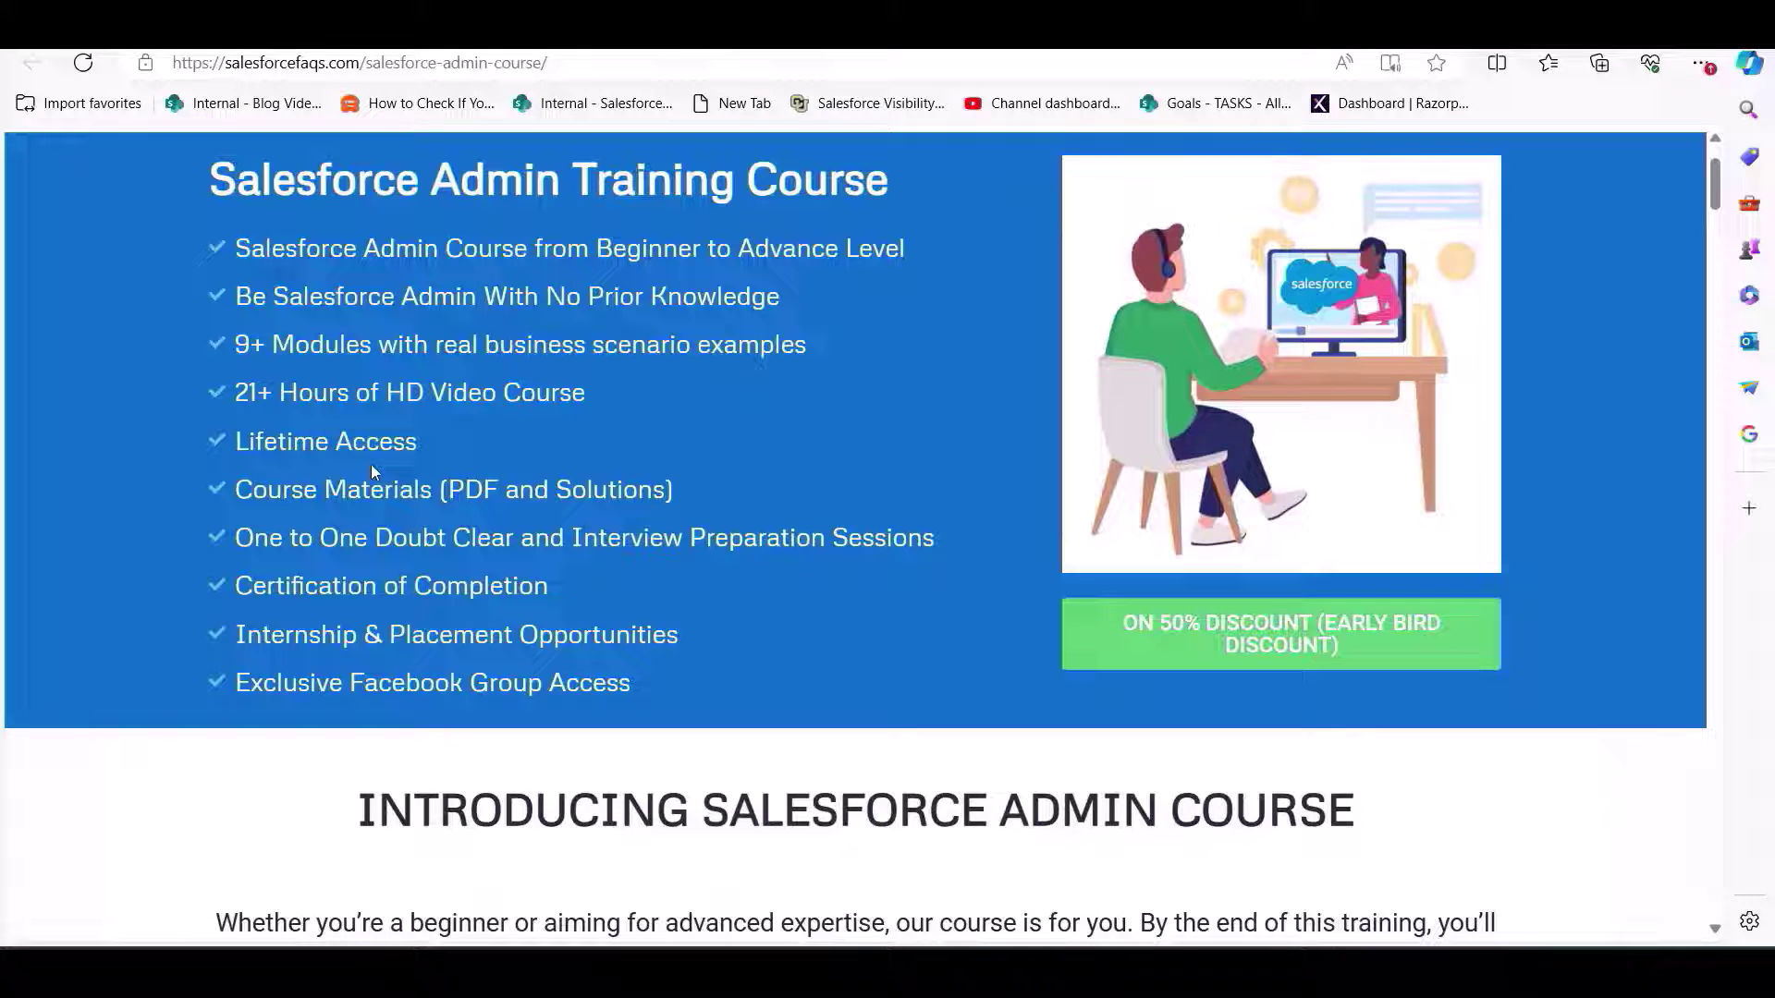
pyautogui.scroll(-15, 370, 464)
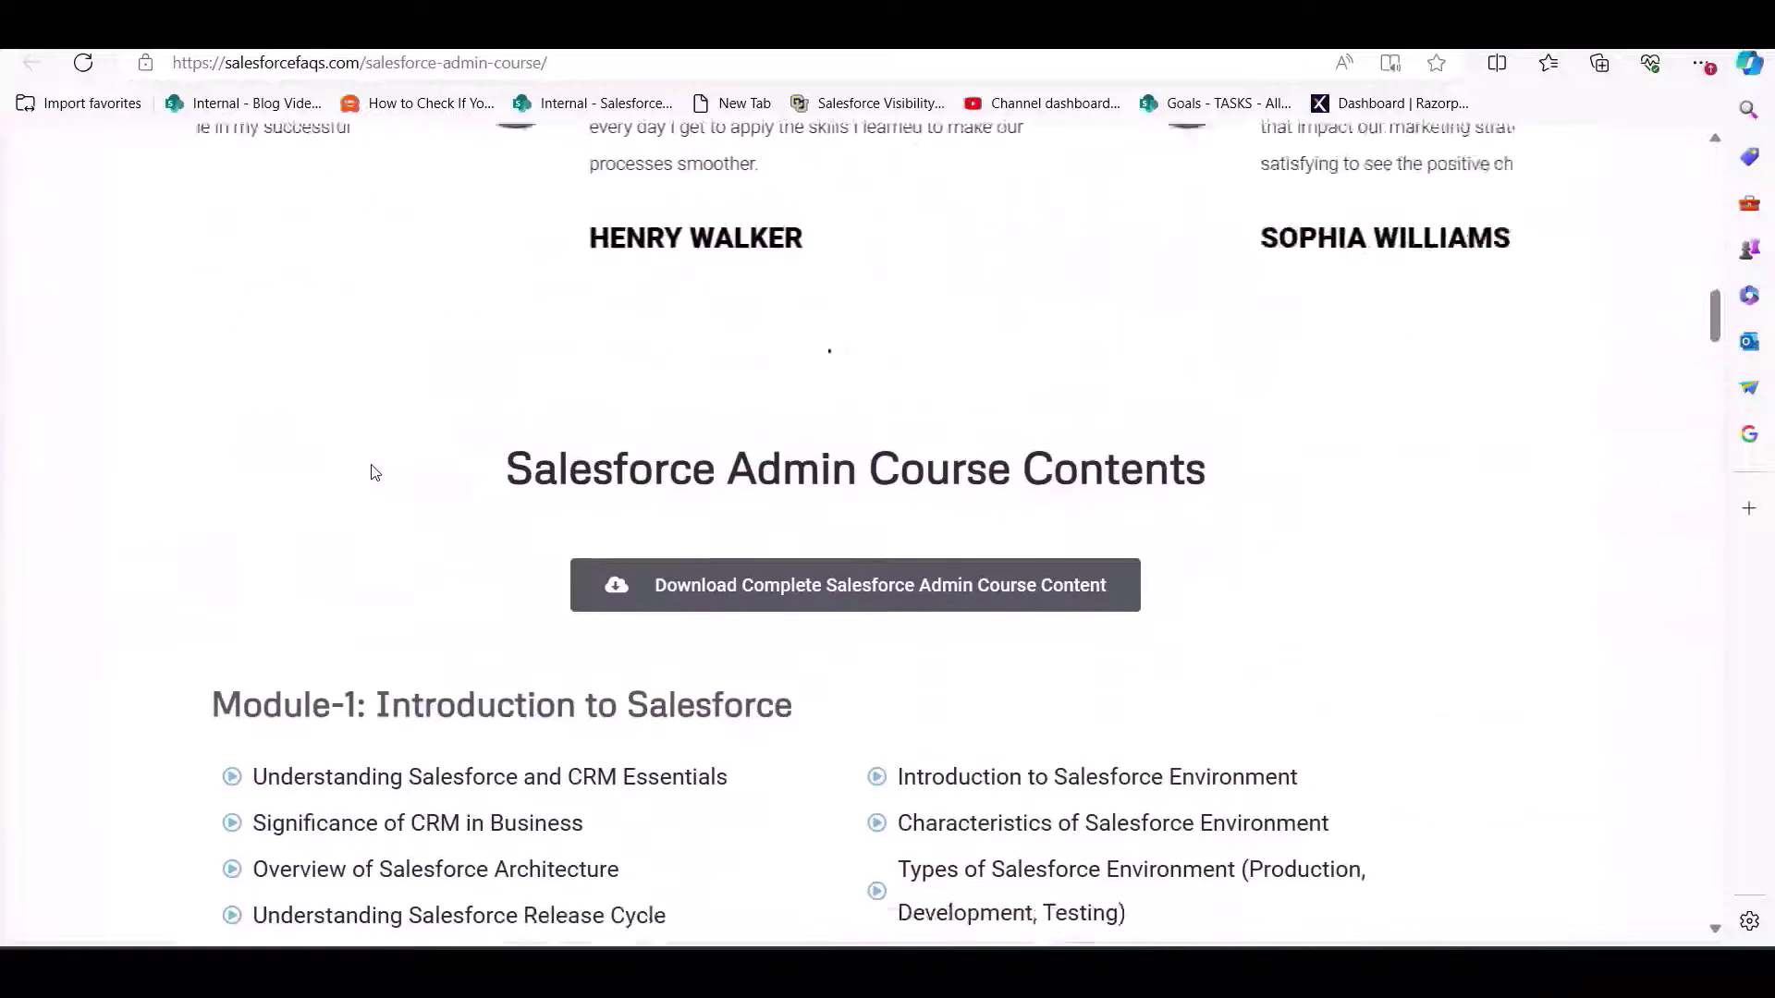
pyautogui.scroll(-3, 375, 472)
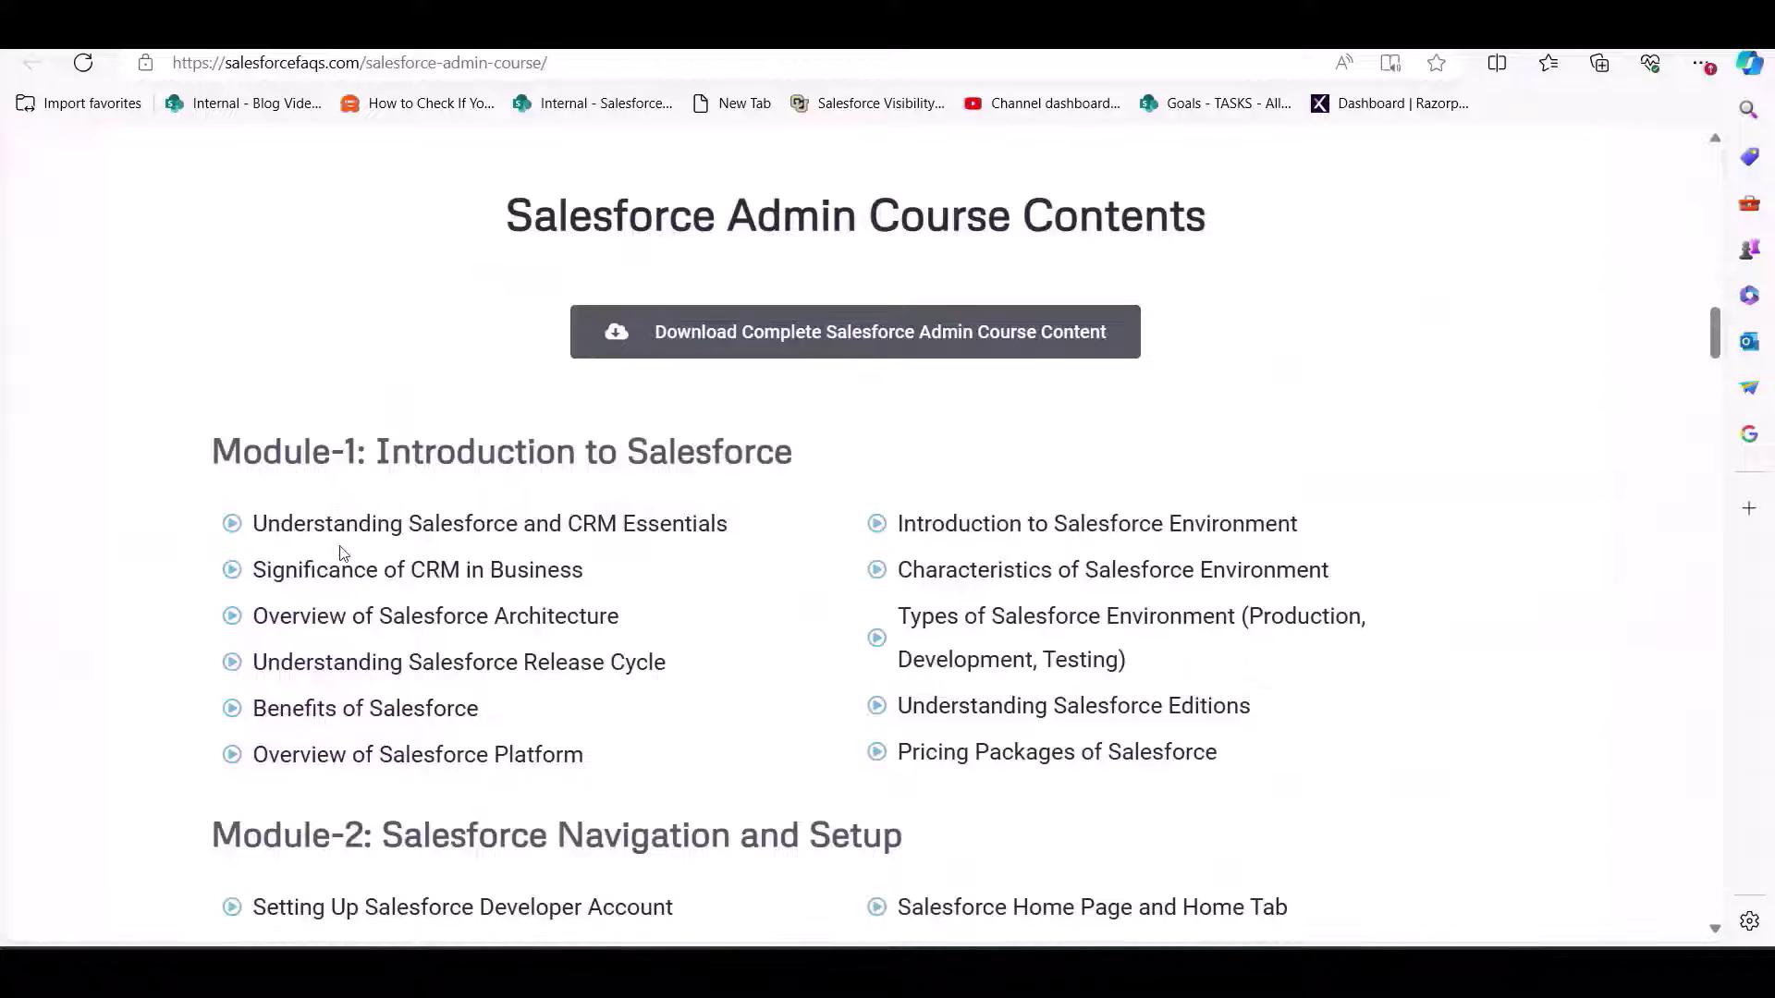
pyautogui.scroll(-3, 342, 553)
pyautogui.scroll(-20, 347, 552)
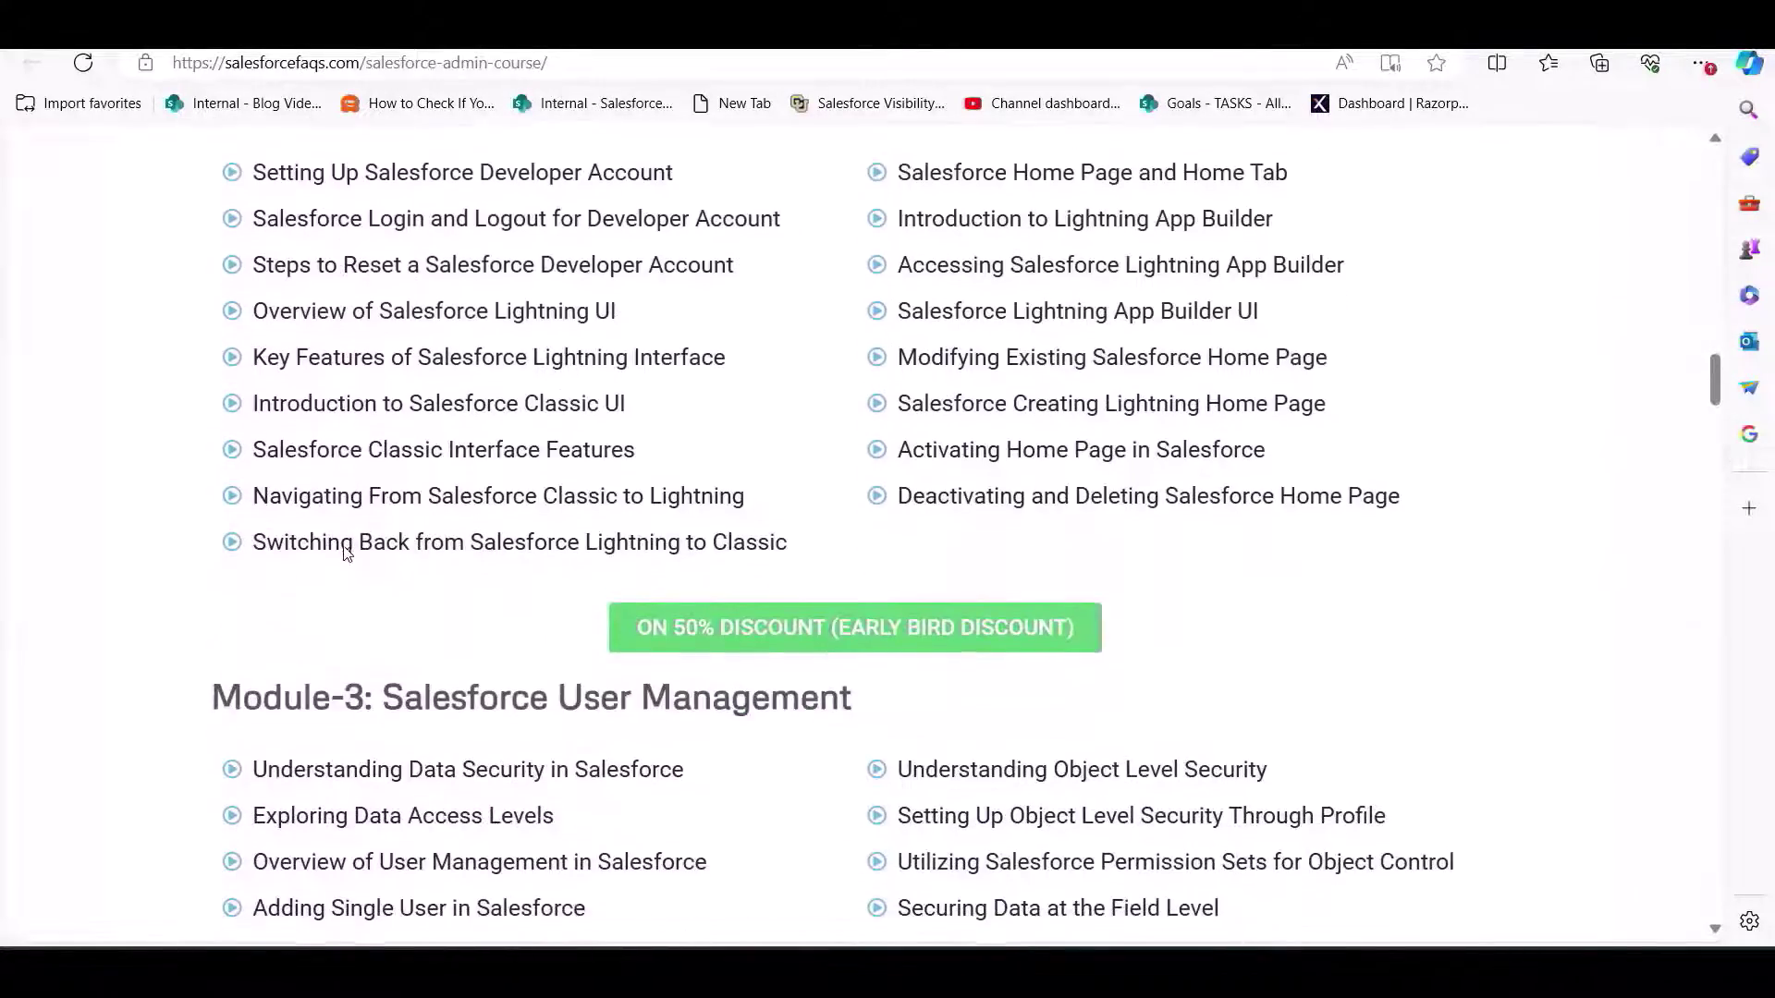
pyautogui.scroll(-20, 344, 552)
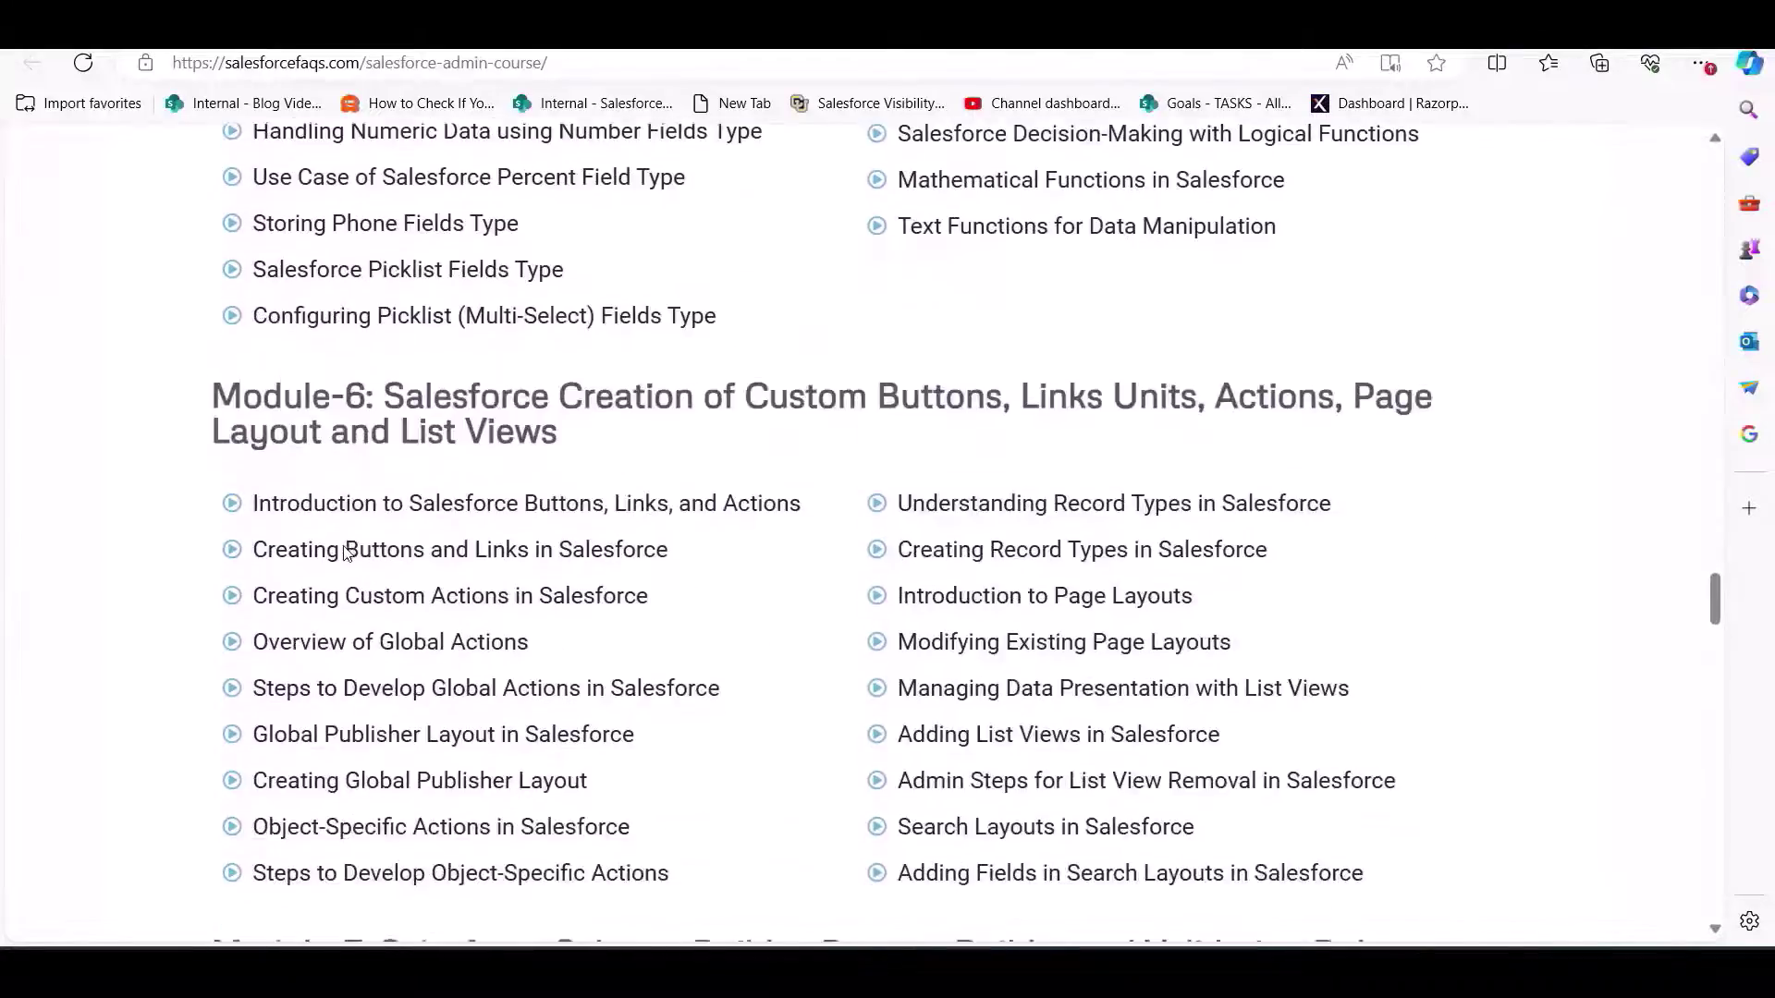
pyautogui.scroll(-5, 345, 553)
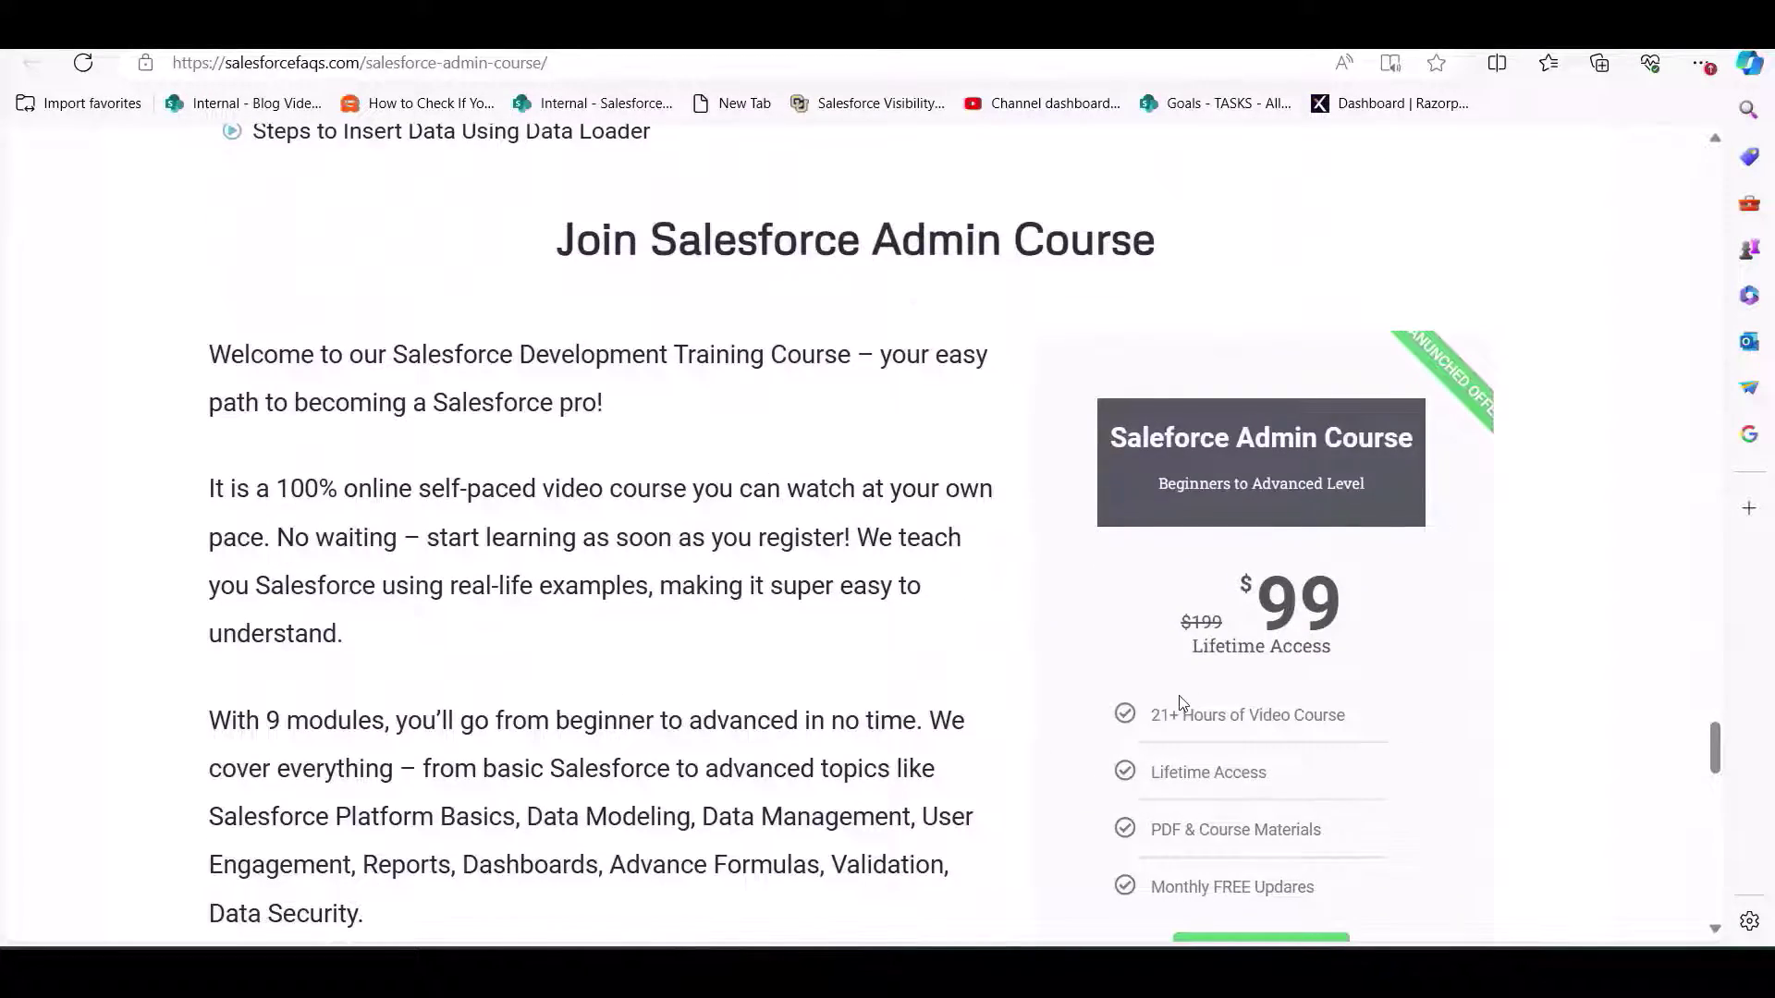
pyautogui.scroll(1, 1180, 703)
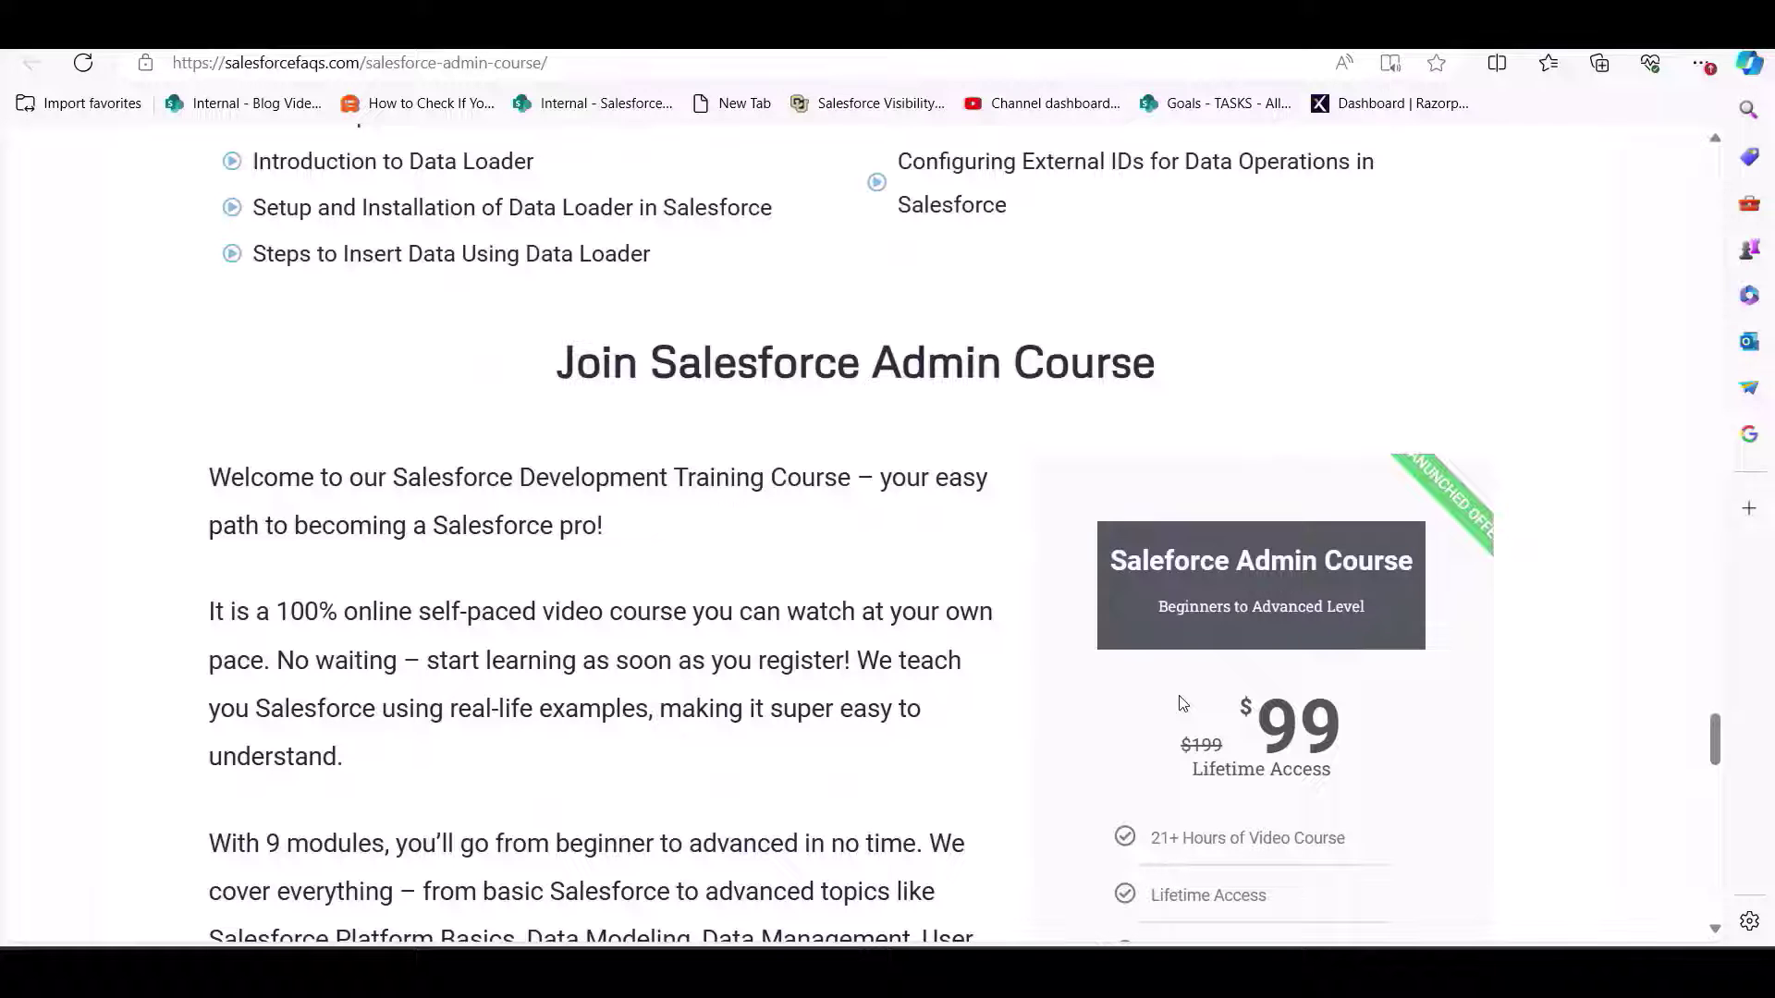
pyautogui.scroll(-1, 1167, 647)
pyautogui.scroll(2, 1149, 596)
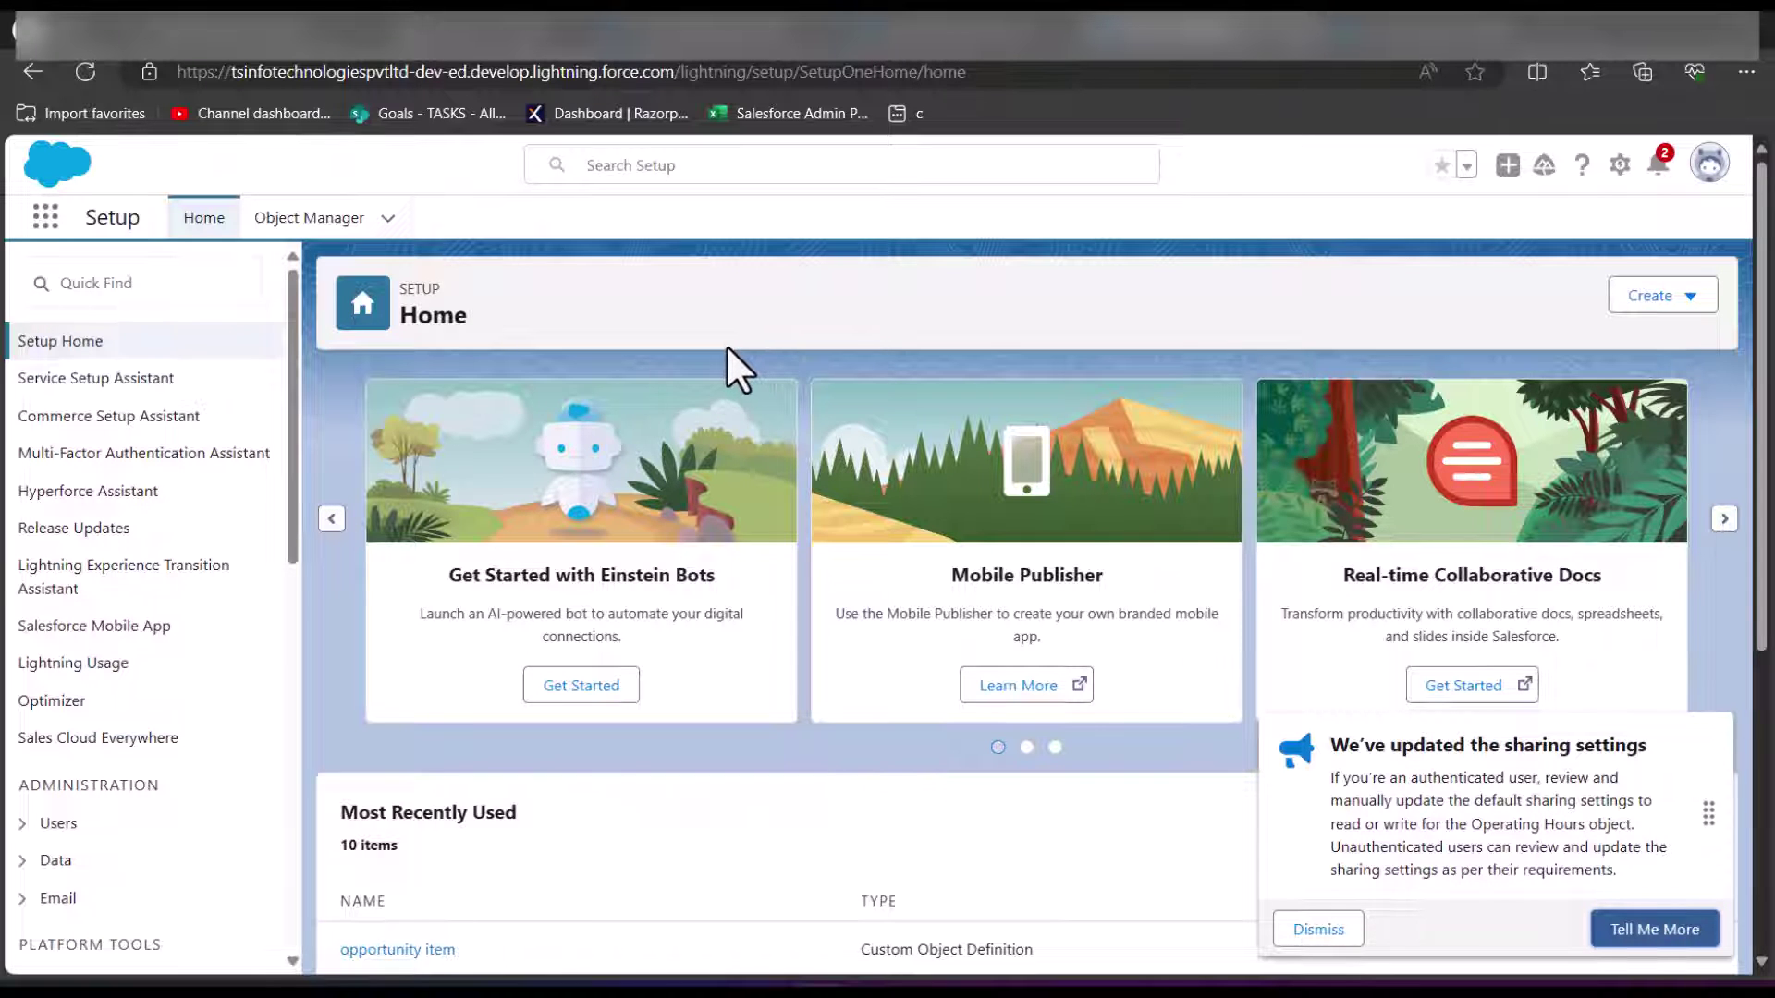
# Step: Open a contact from the Contacts list and confirm its Activity timeline has no tasks
pyautogui.click(45, 217)
pyautogui.write('contacts')
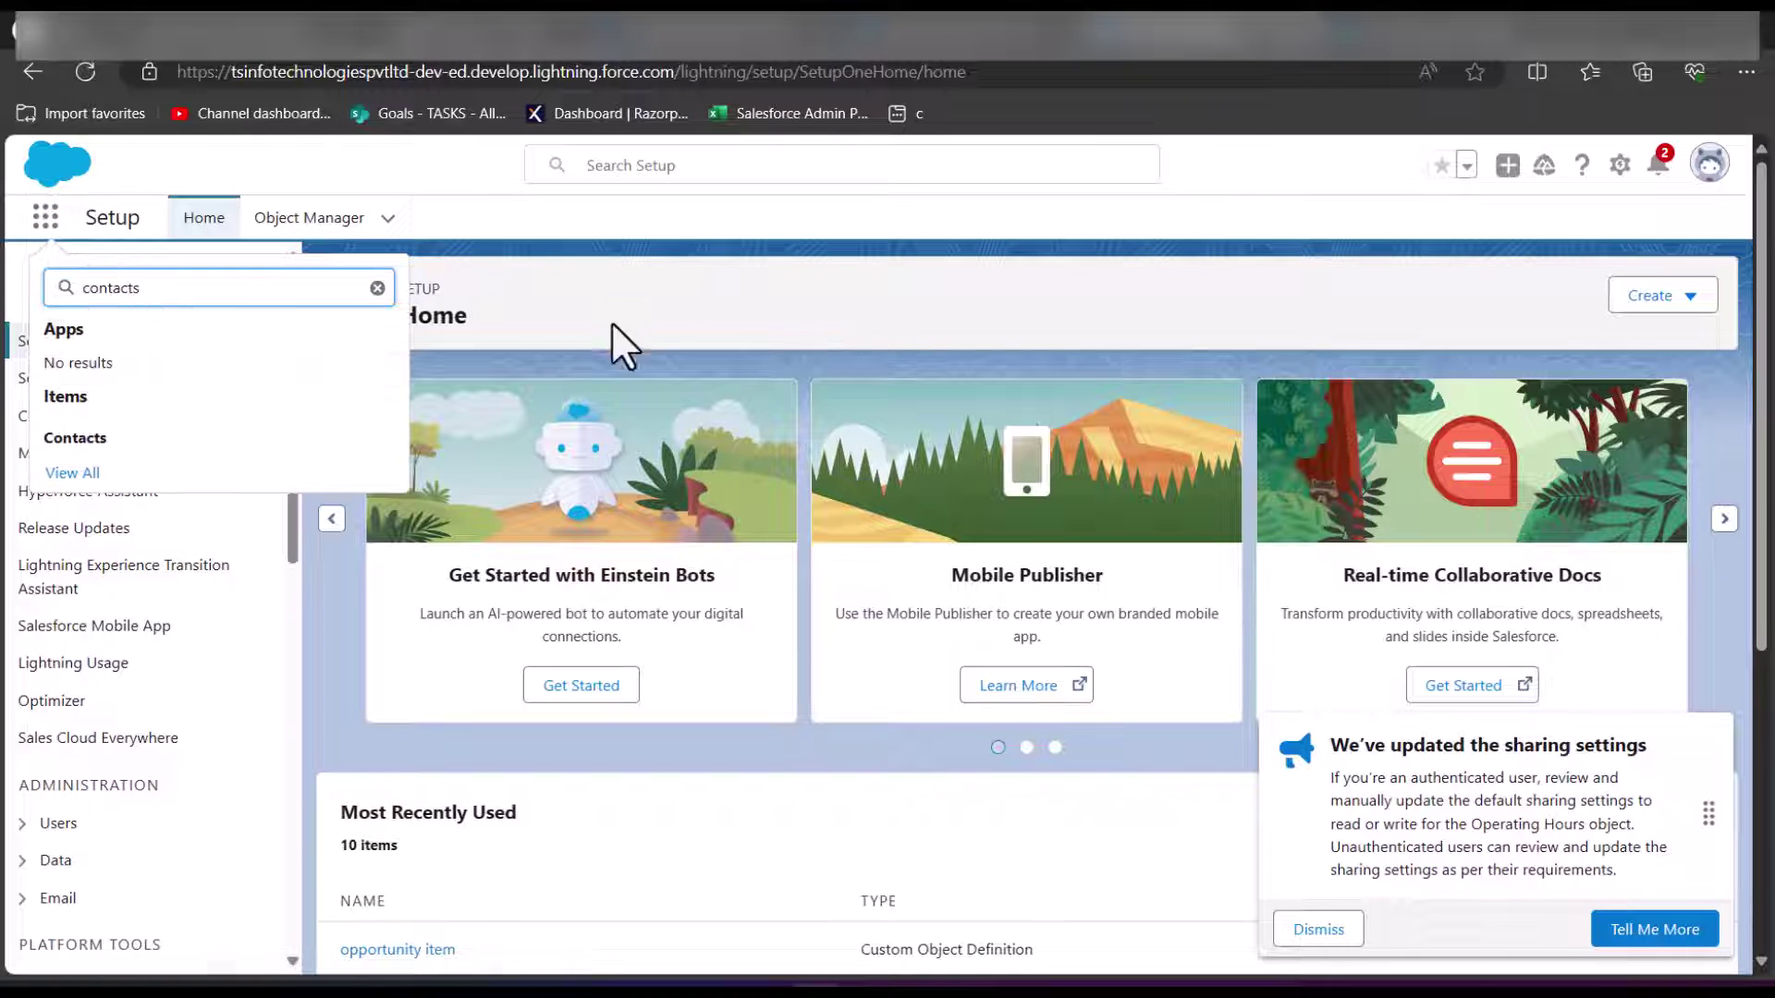
pyautogui.click(135, 444)
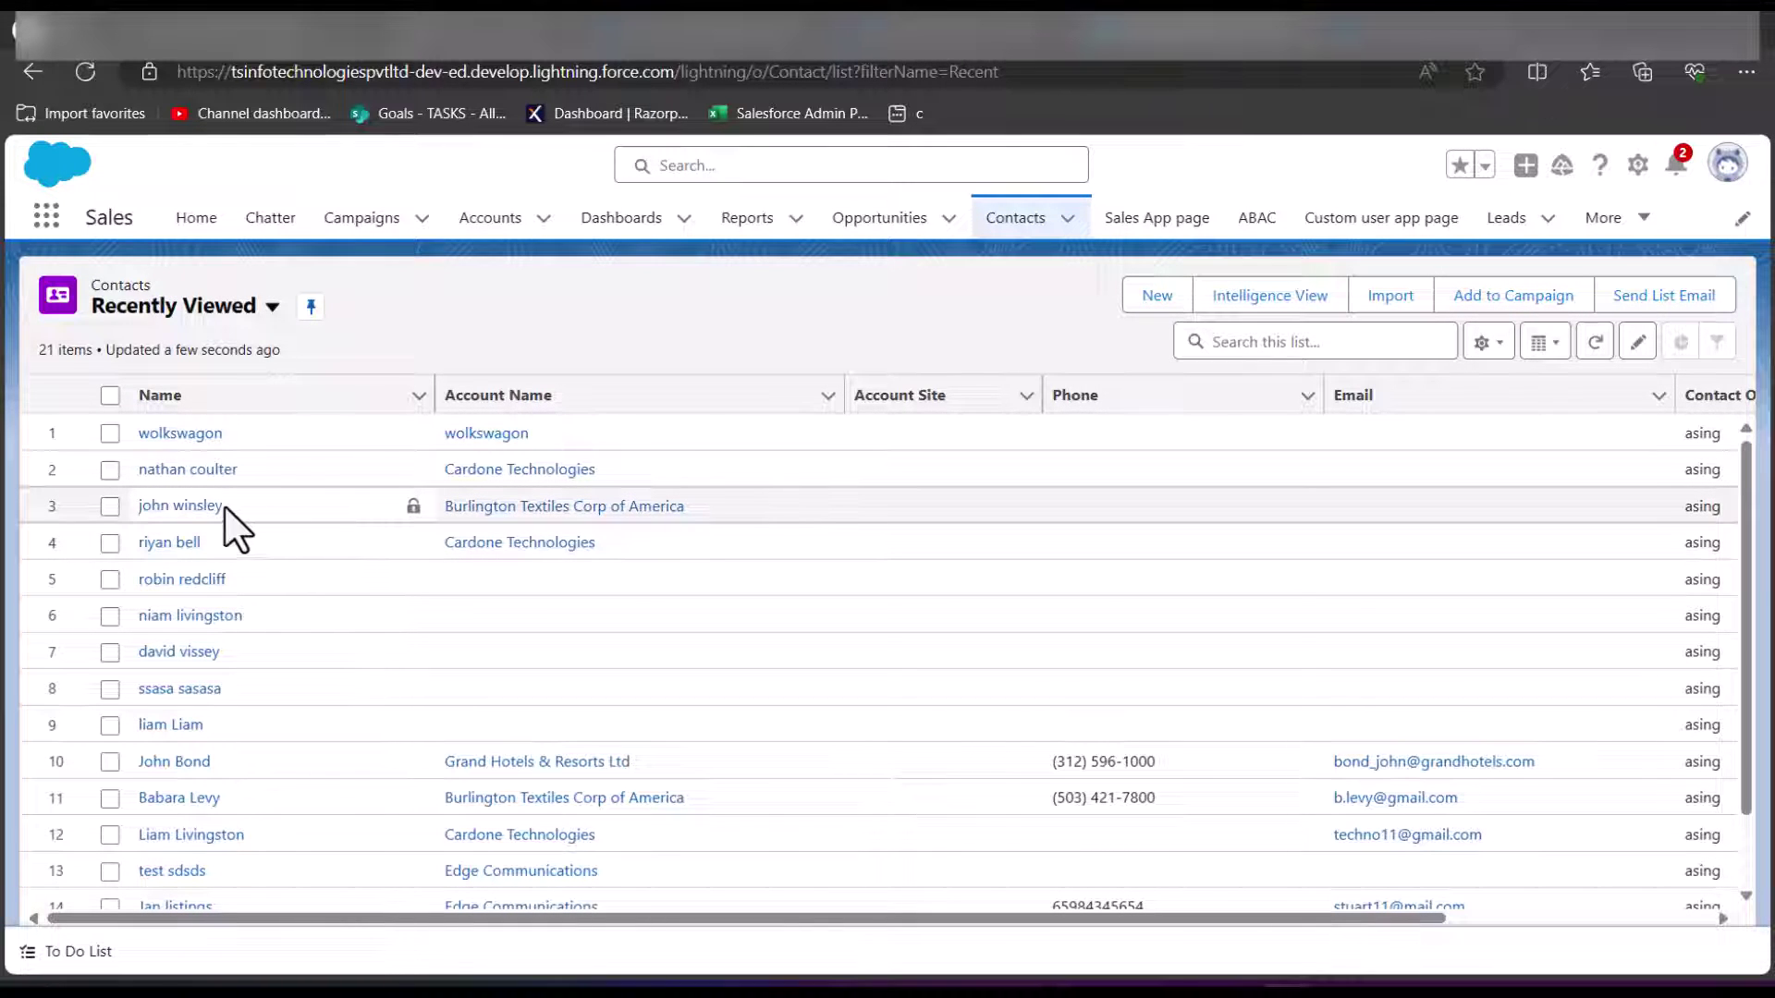
pyautogui.click(182, 507)
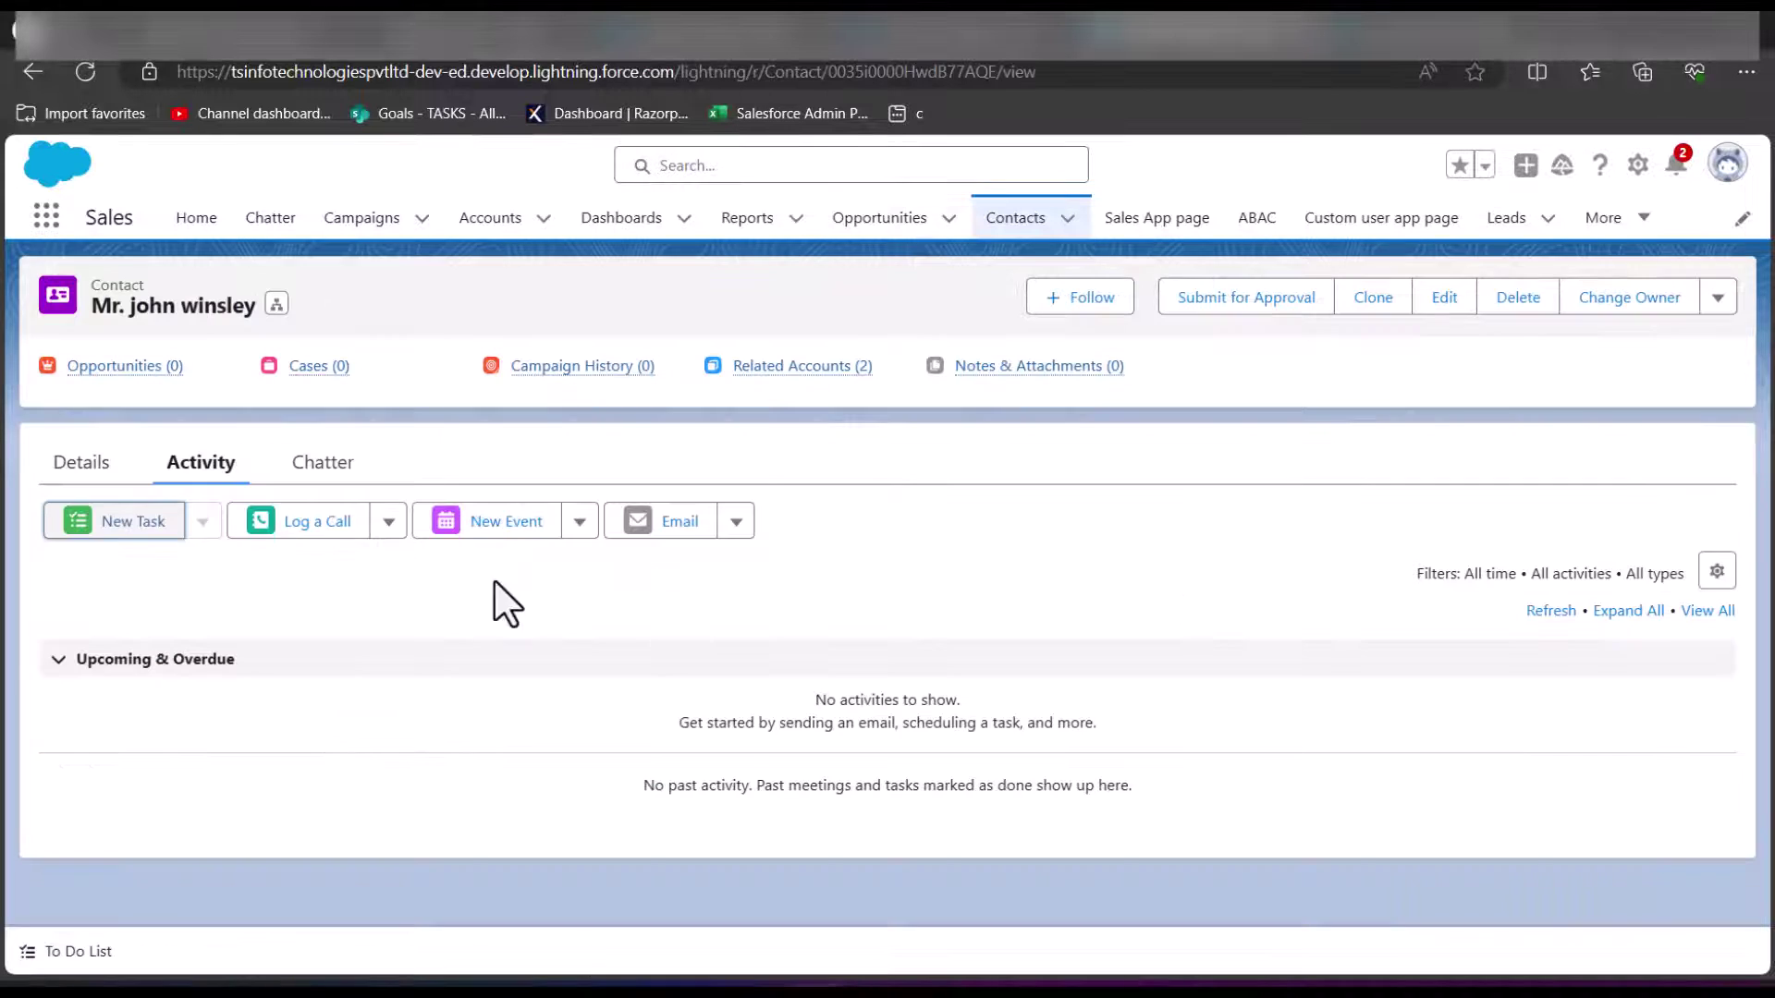
pyautogui.click(104, 520)
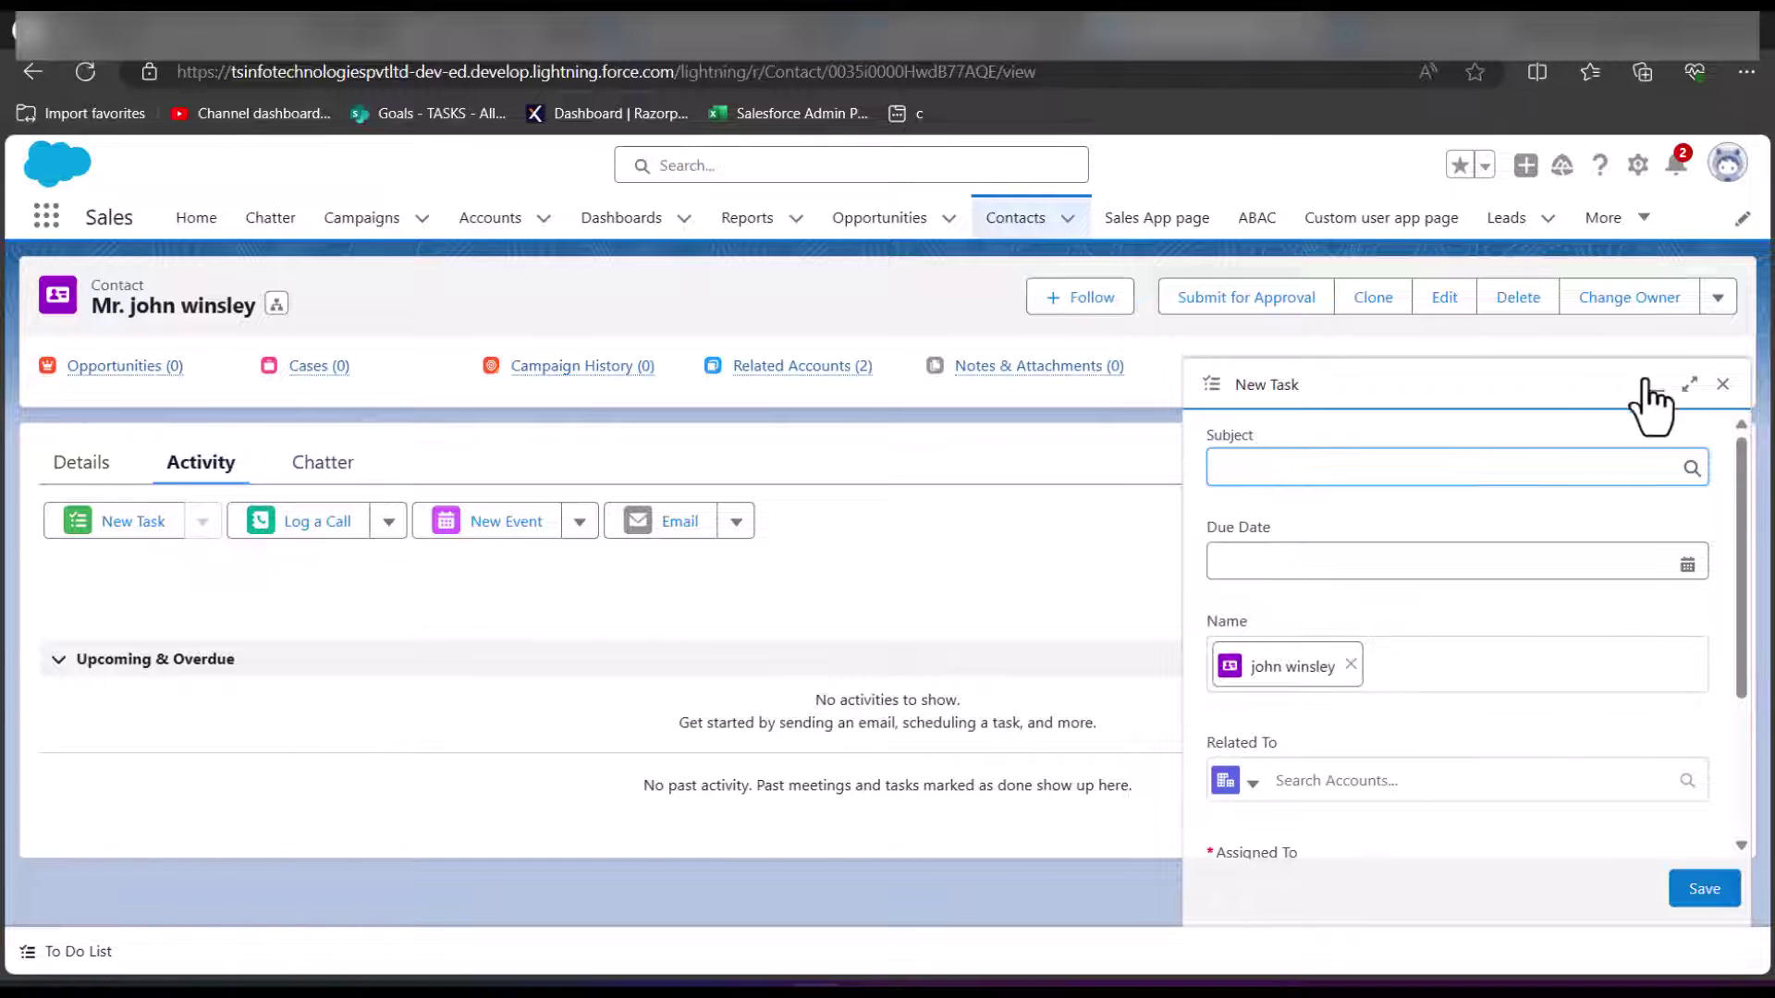
pyautogui.click(1721, 384)
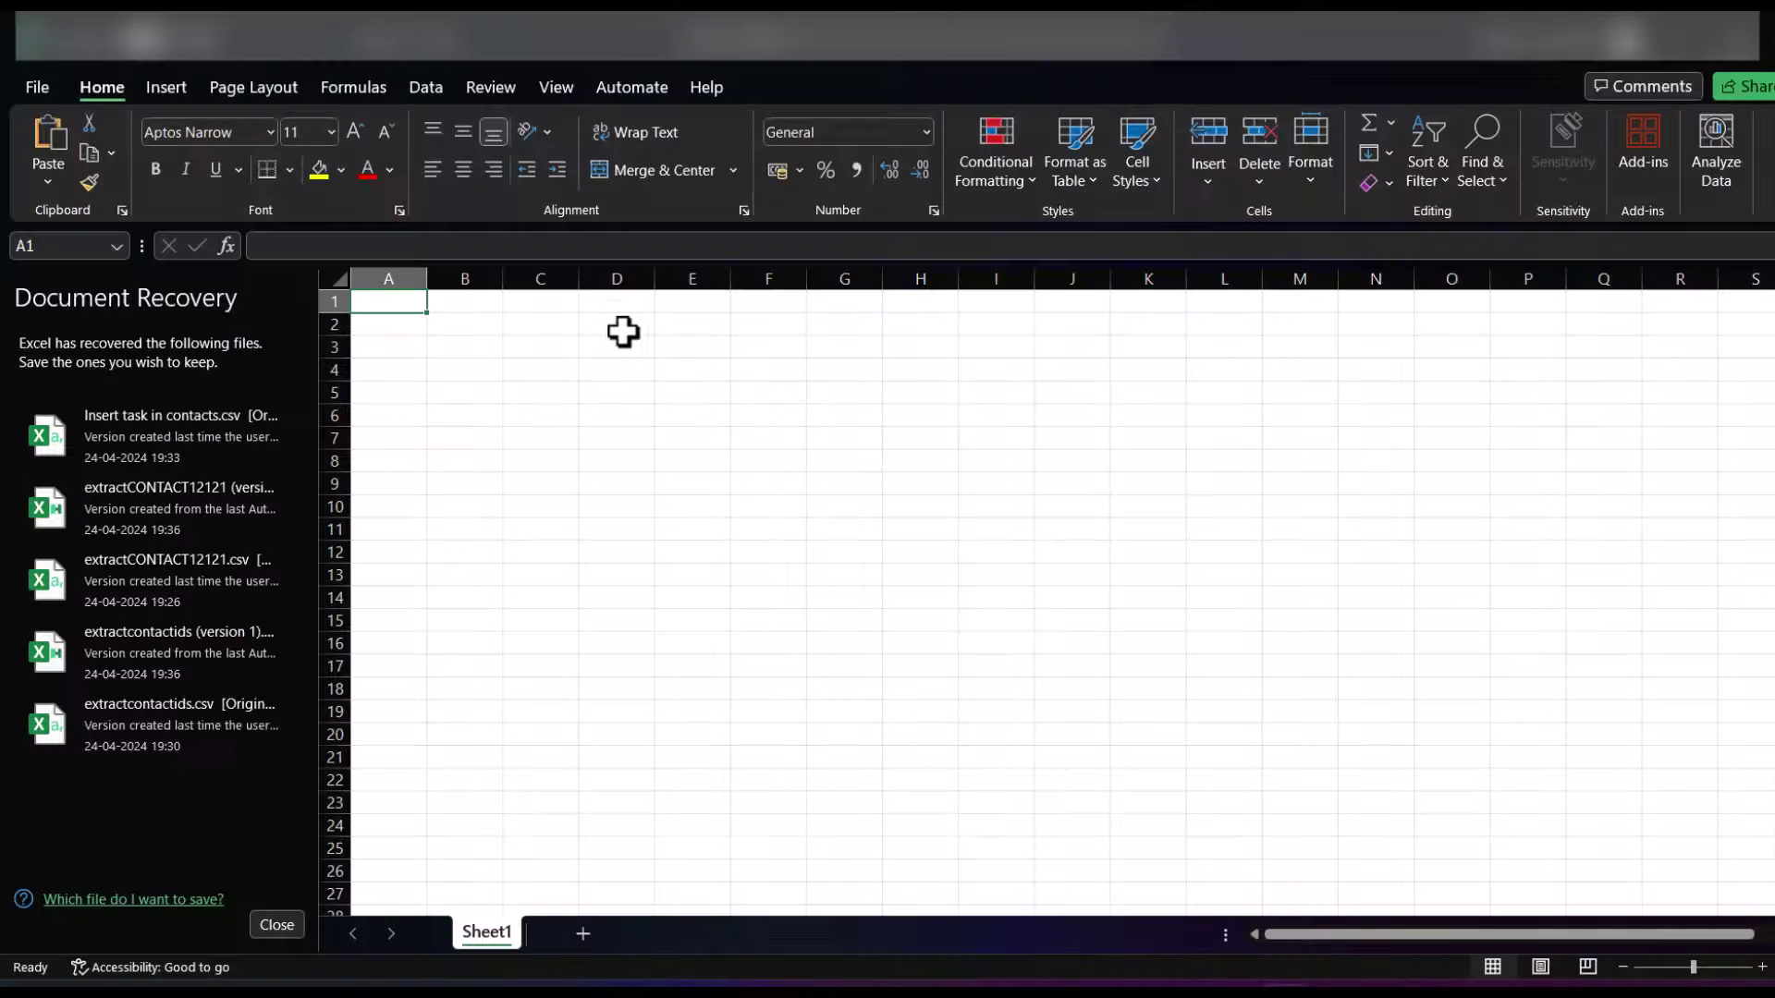
# Step: Widen column A and enter the WHOID and WHATID headers in A1 and B1
pyautogui.moveTo(427, 278); pyautogui.dragTo(457, 277)
pyautogui.write('WHOID')
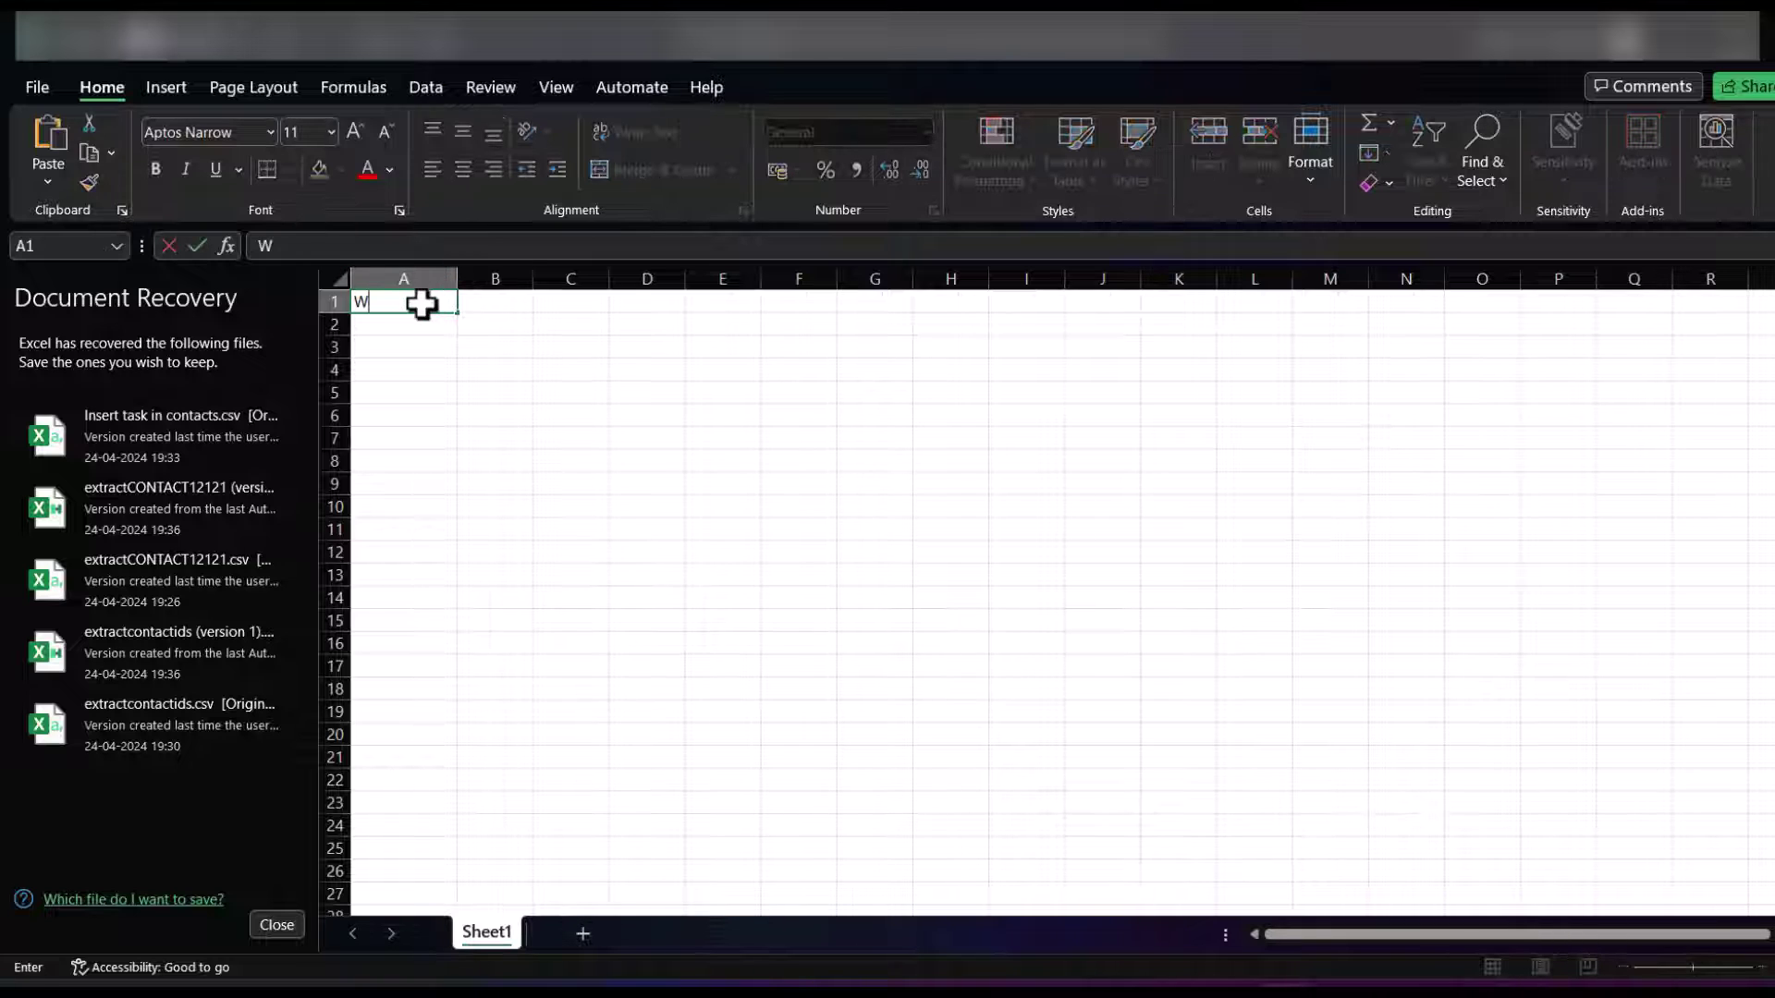
pyautogui.click(507, 305)
pyautogui.doubleClick(513, 307)
pyautogui.write('WHATID')
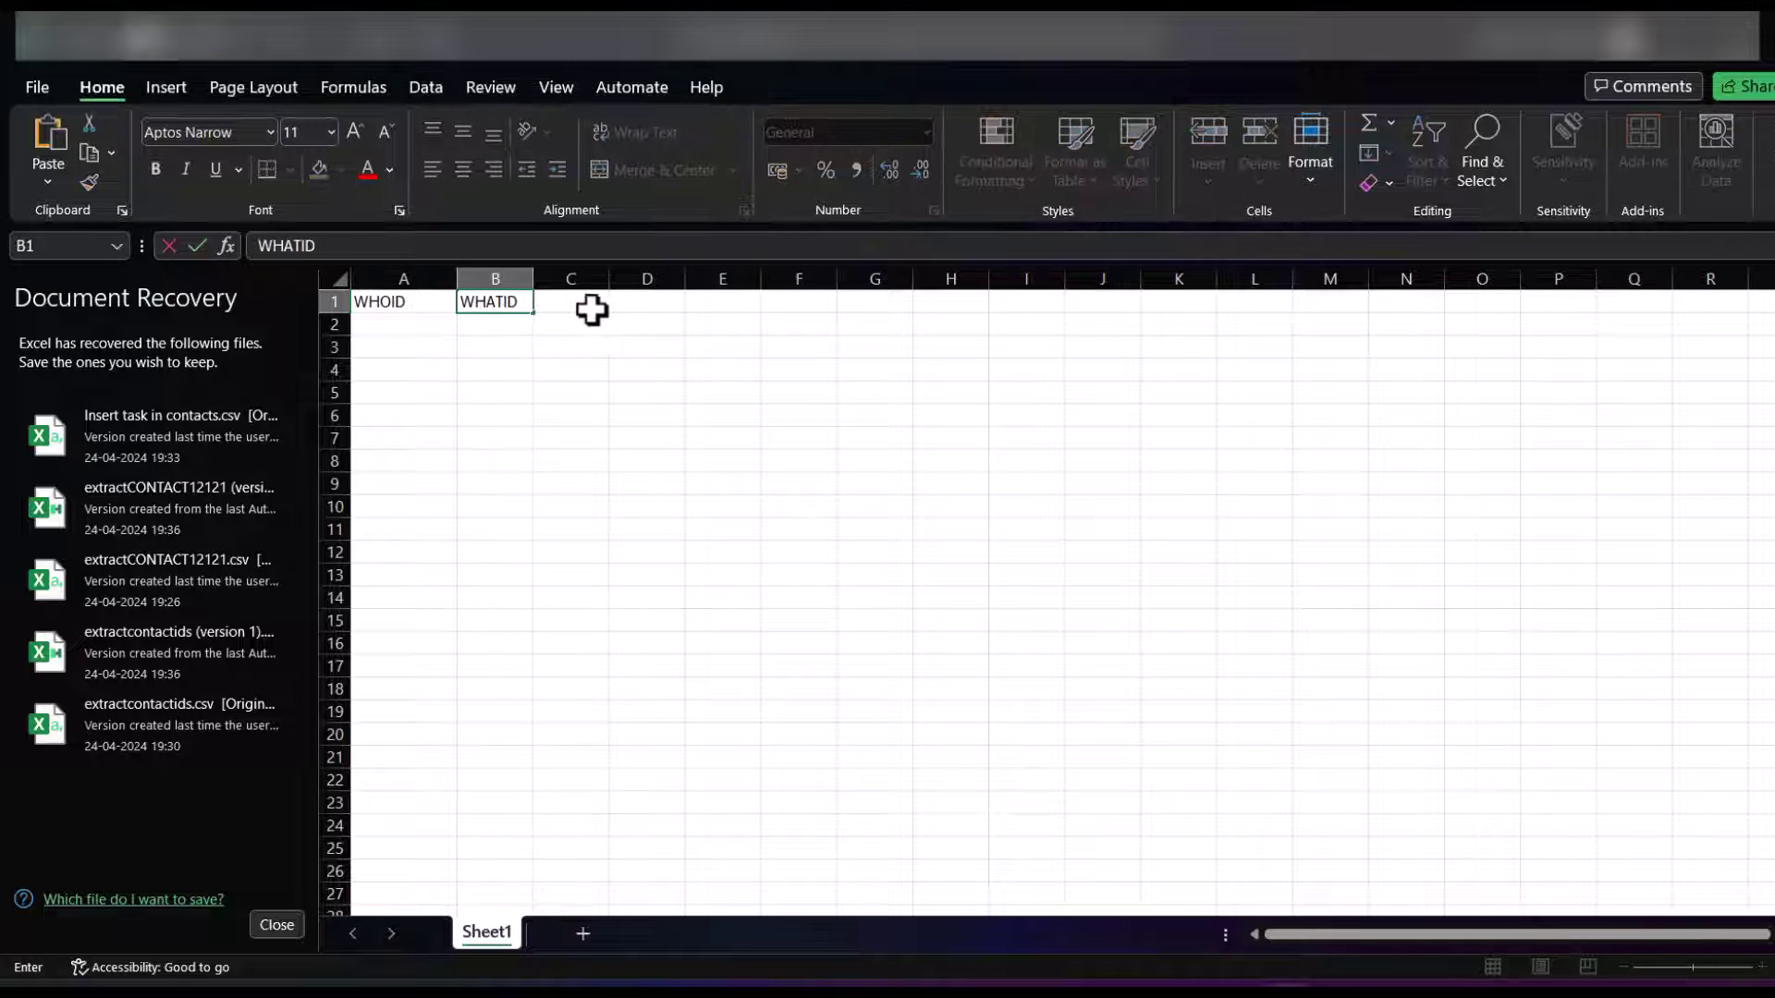
pyautogui.click(571, 308)
# Step: Add the OWNERID, STATUS and SUBJECT headers in cells C1 through E1
pyautogui.write('OWNERID')
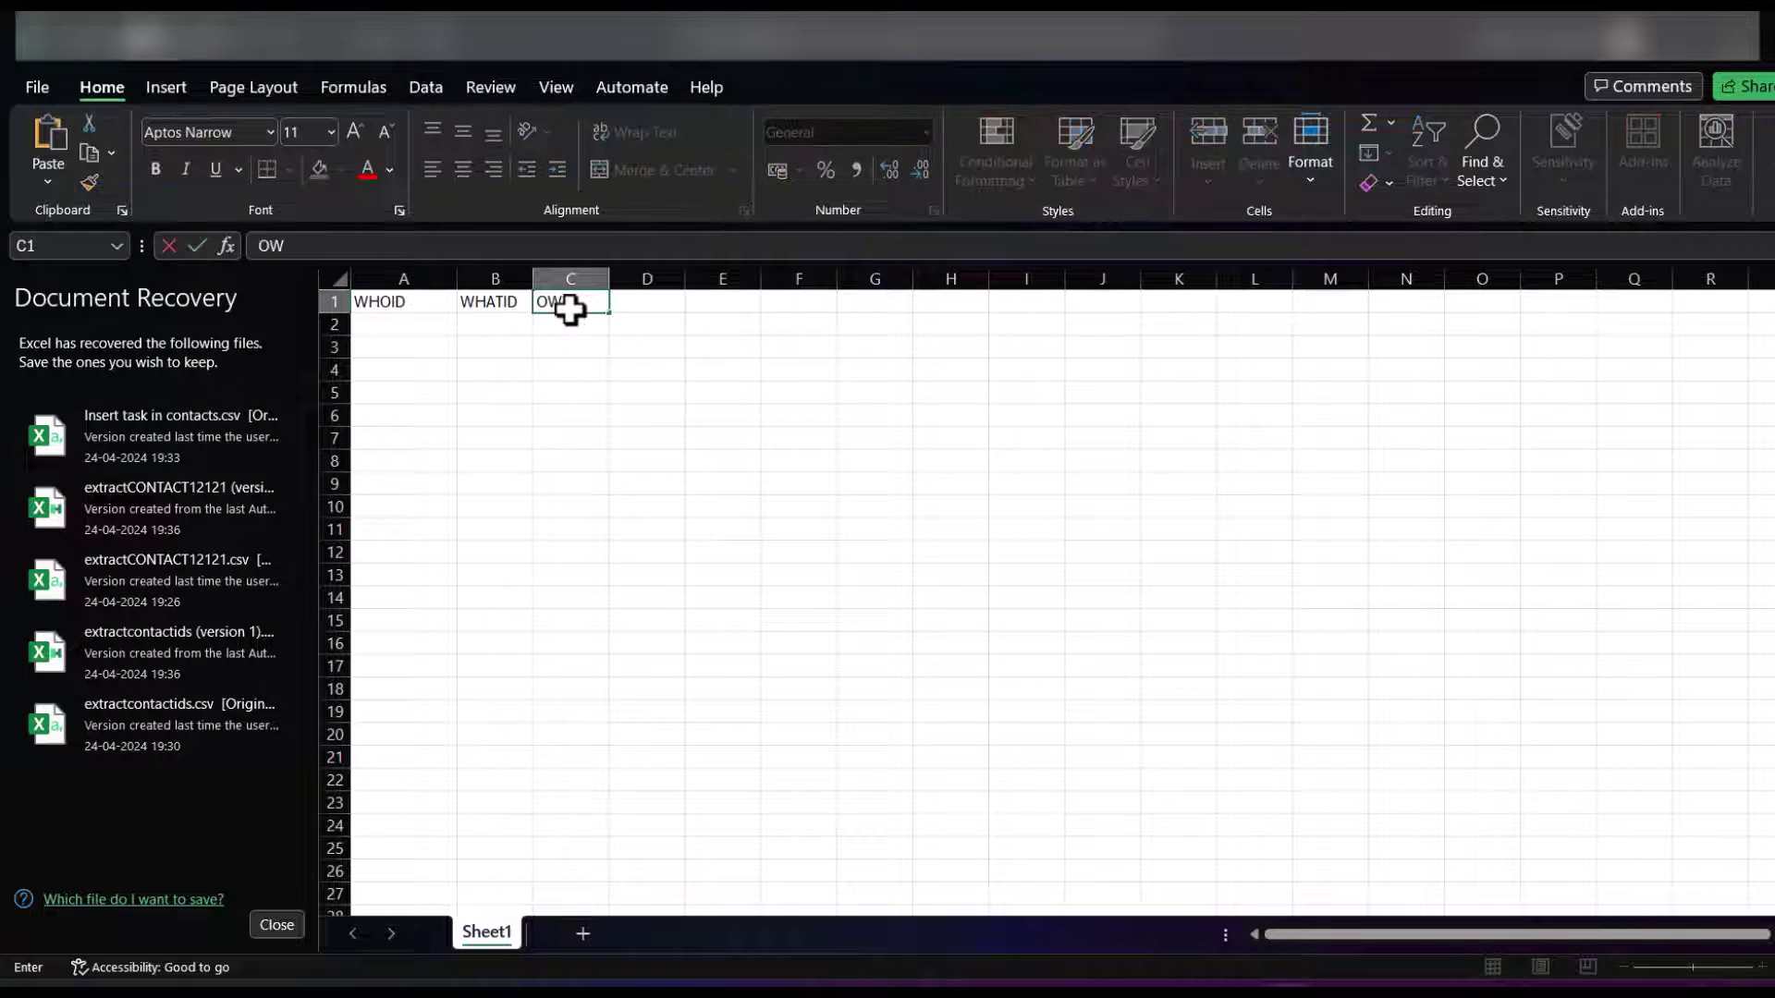
pyautogui.click(647, 324)
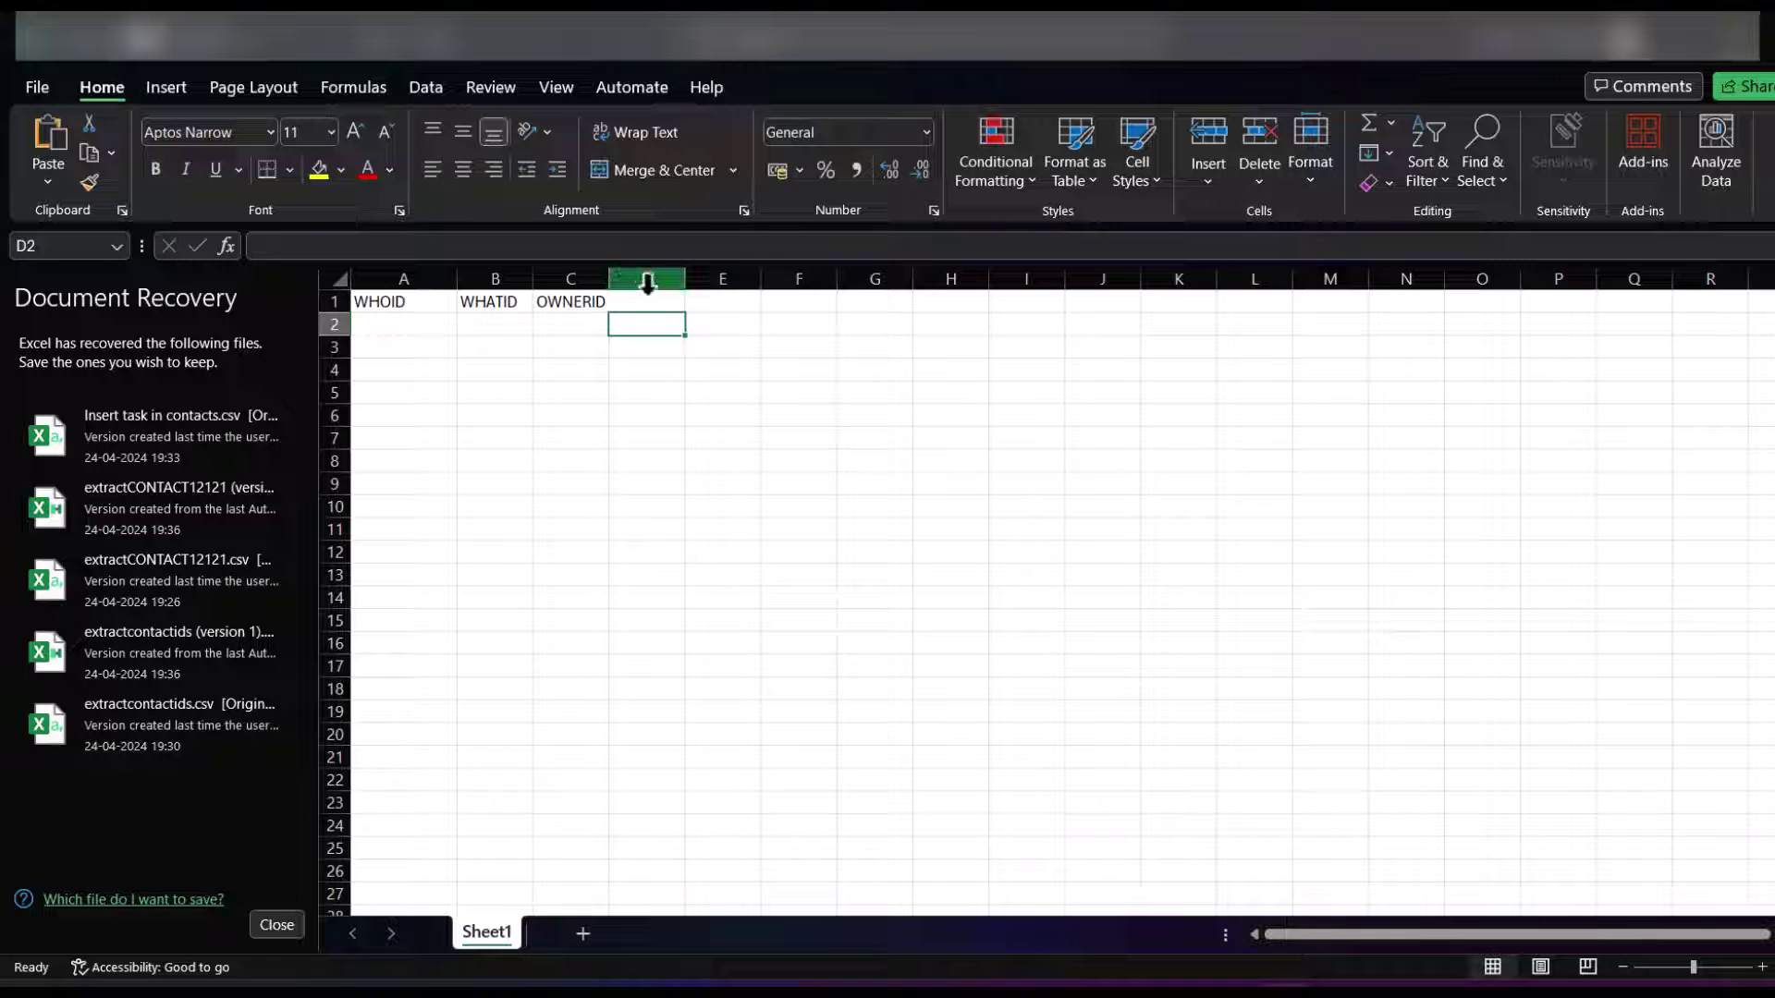
pyautogui.click(647, 297)
pyautogui.write('S')
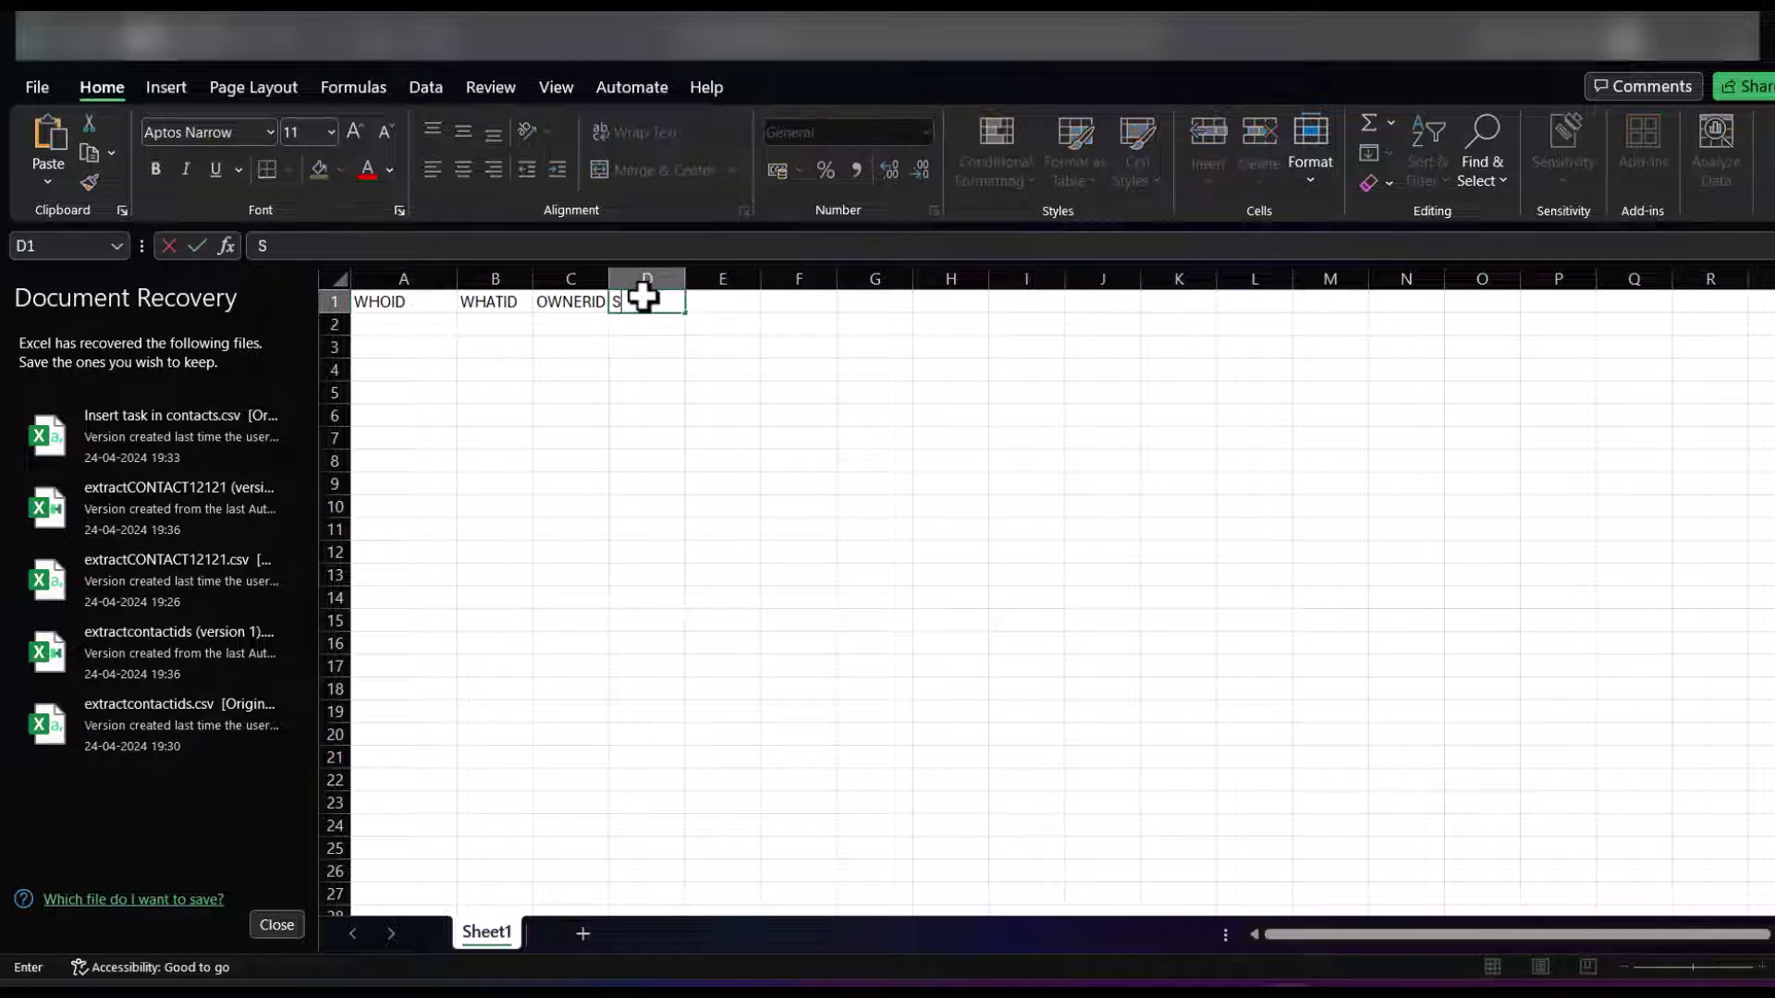
pyautogui.write('TATUS')
pyautogui.press('Tab')
pyautogui.write('sUBJECT')
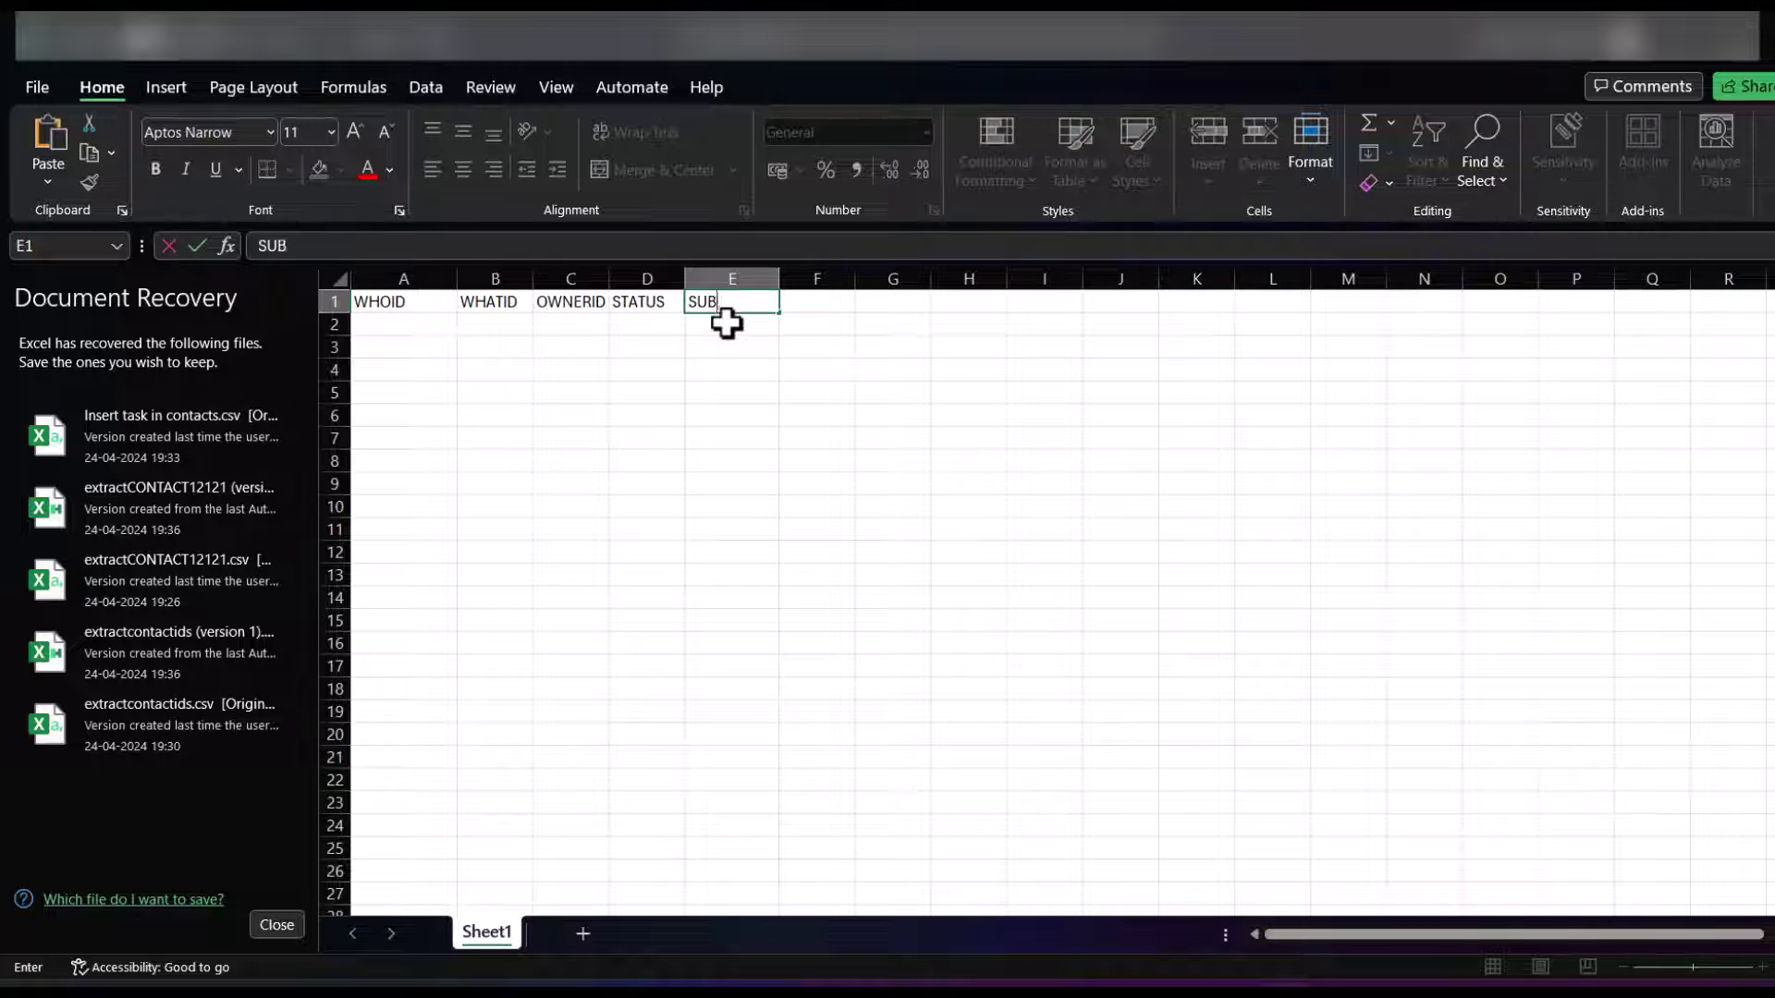
pyautogui.click(731, 370)
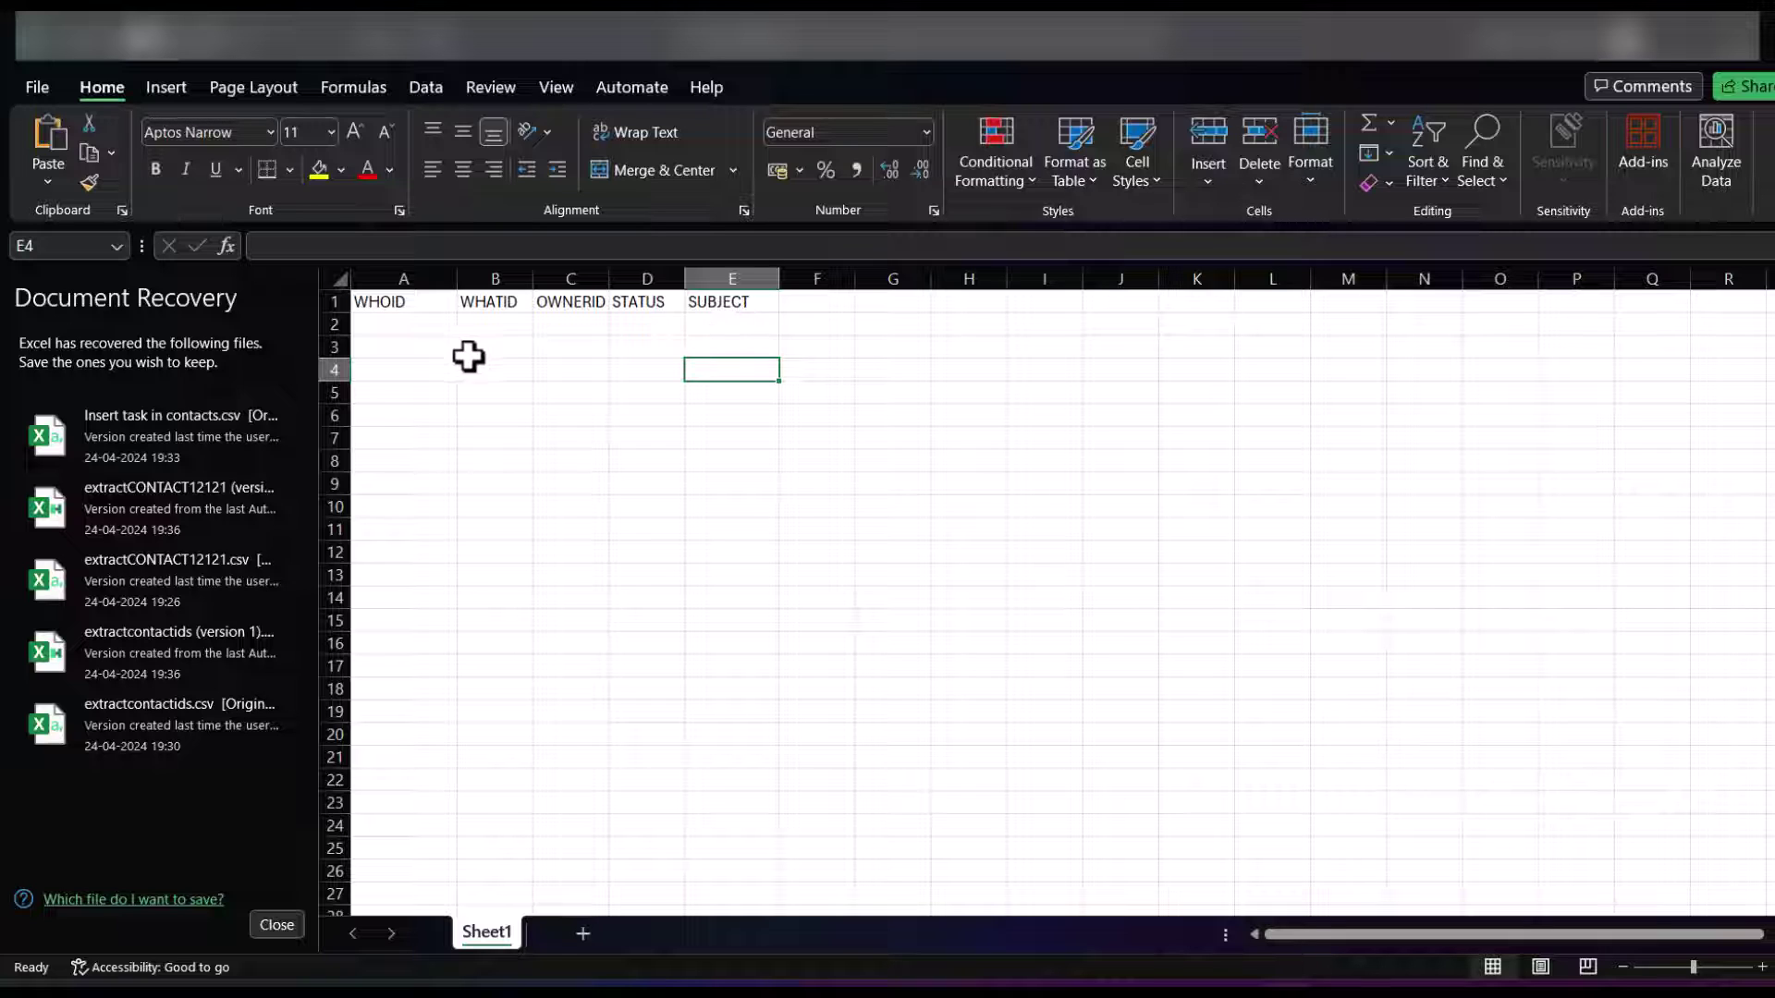
pyautogui.click(398, 344)
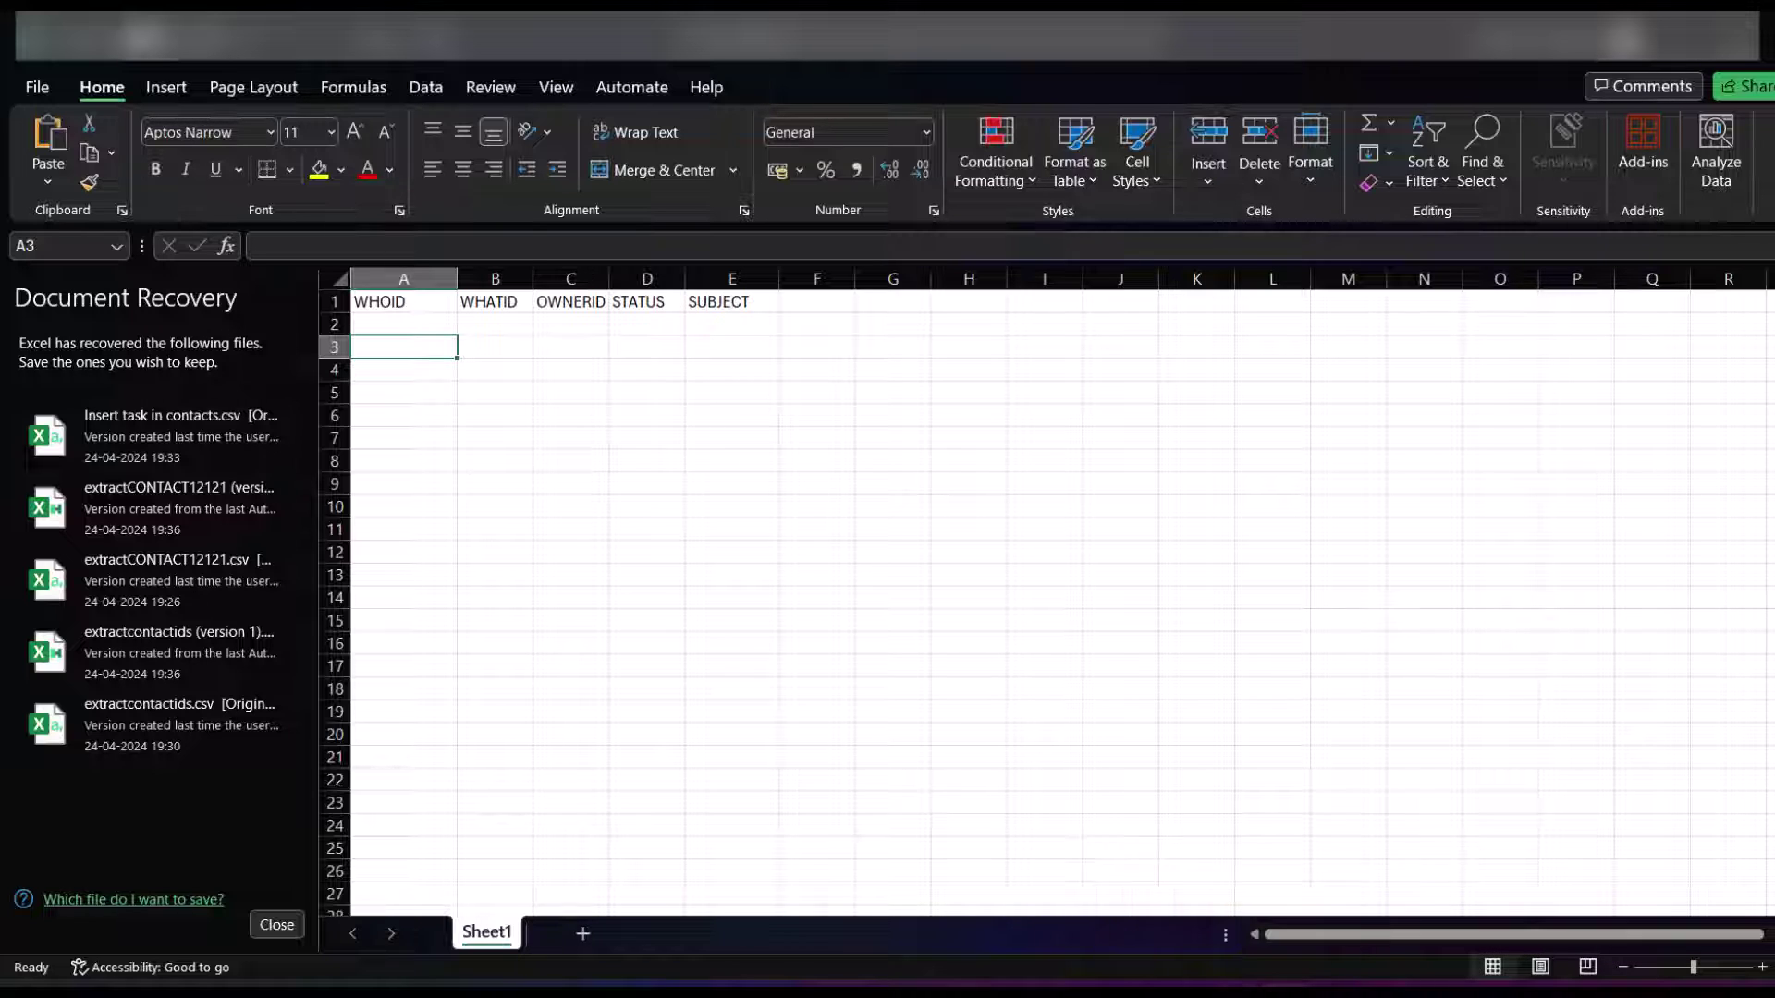
pyautogui.click(970, 889)
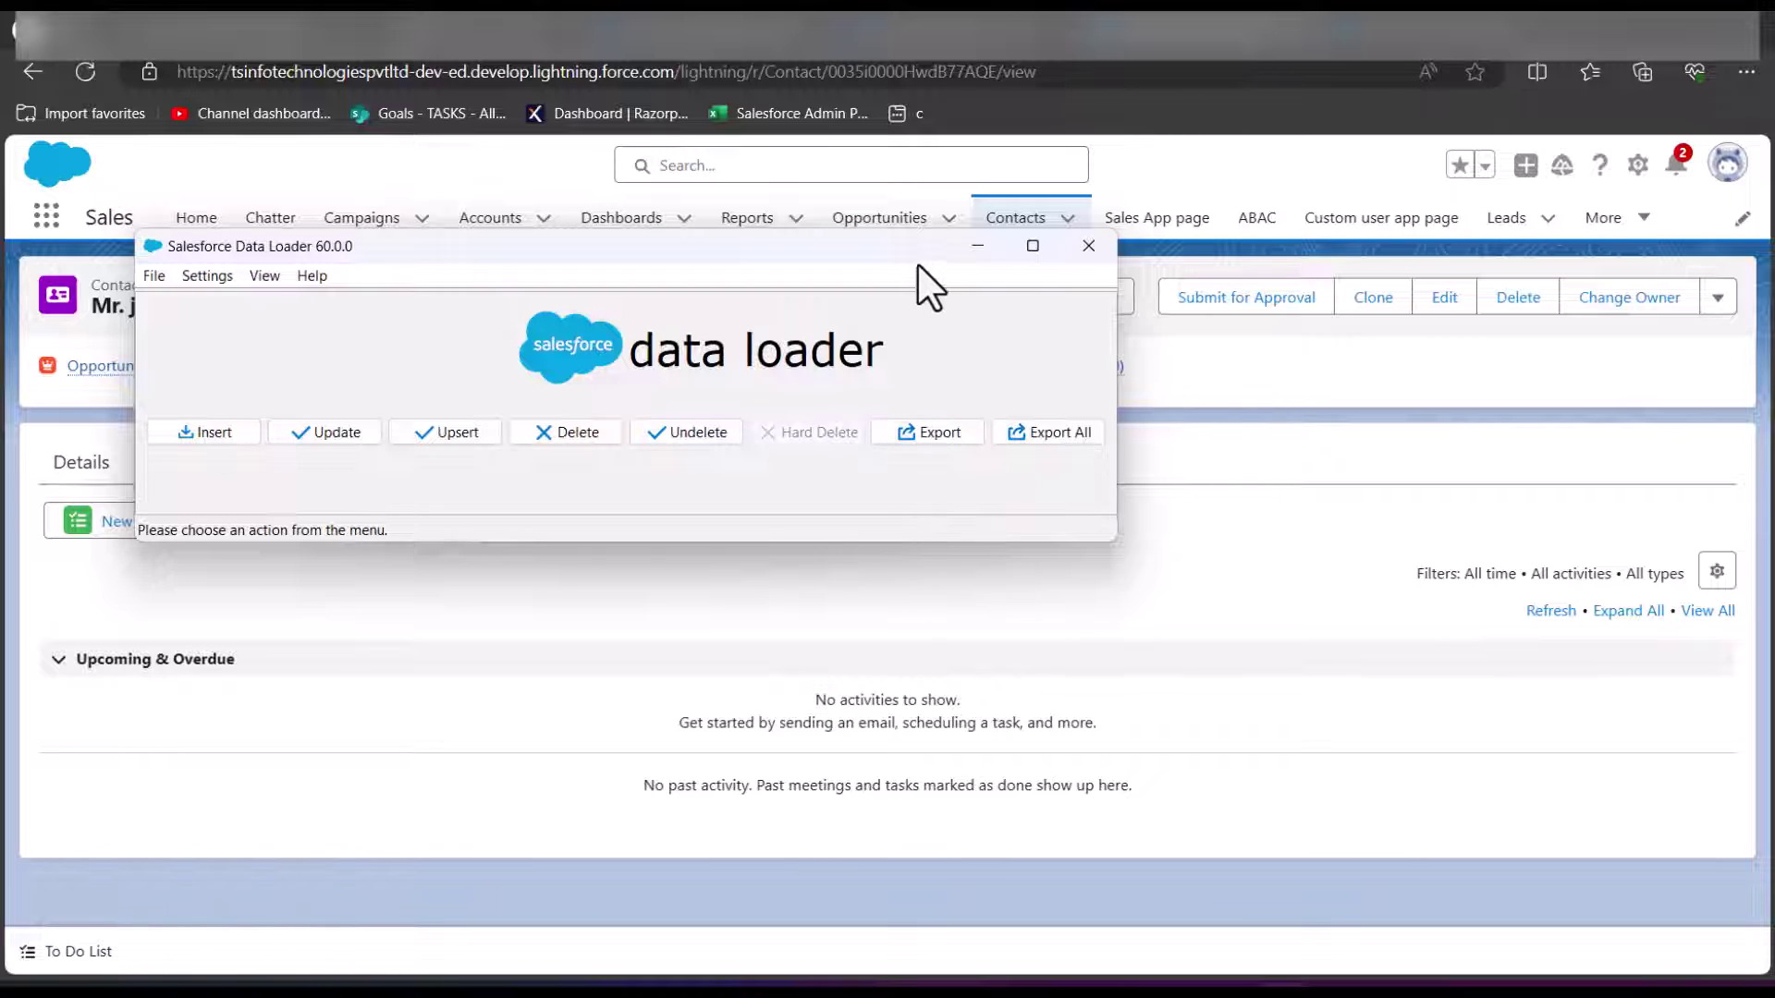
# Step: Log in to a new Export, select the Contact object and name the target file Contact tasks.csv
pyautogui.moveTo(918, 266); pyautogui.dragTo(914, 299)
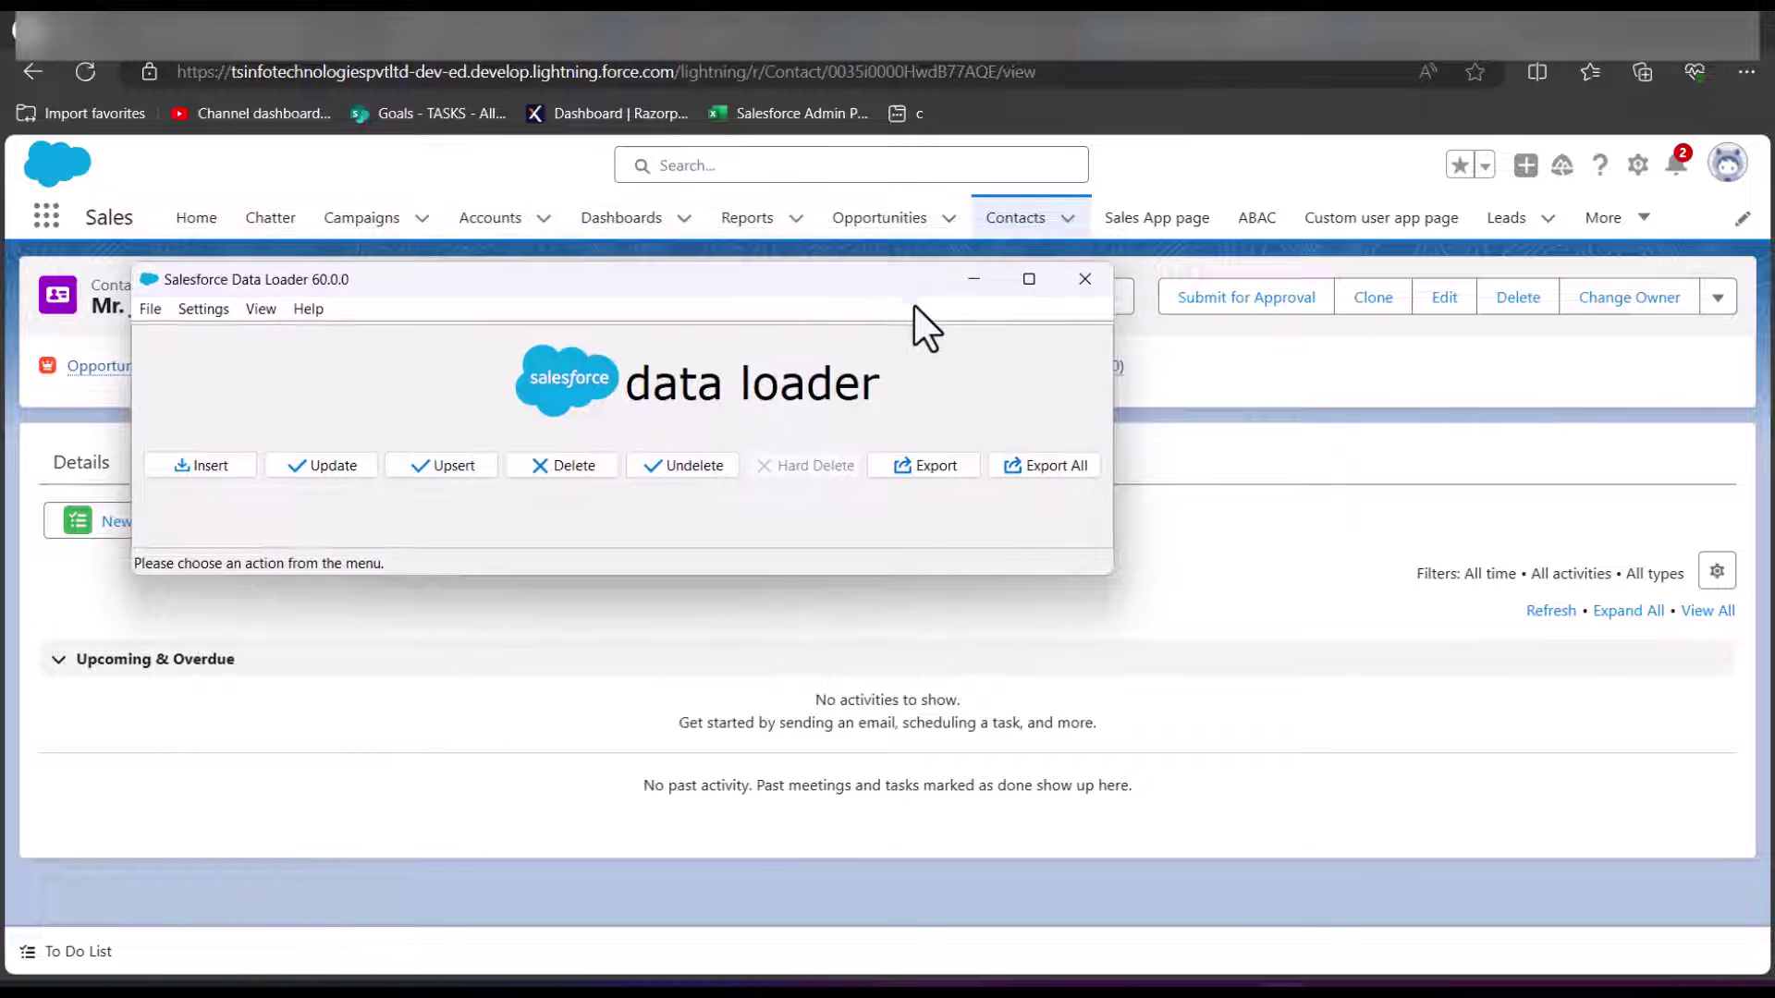
pyautogui.click(919, 465)
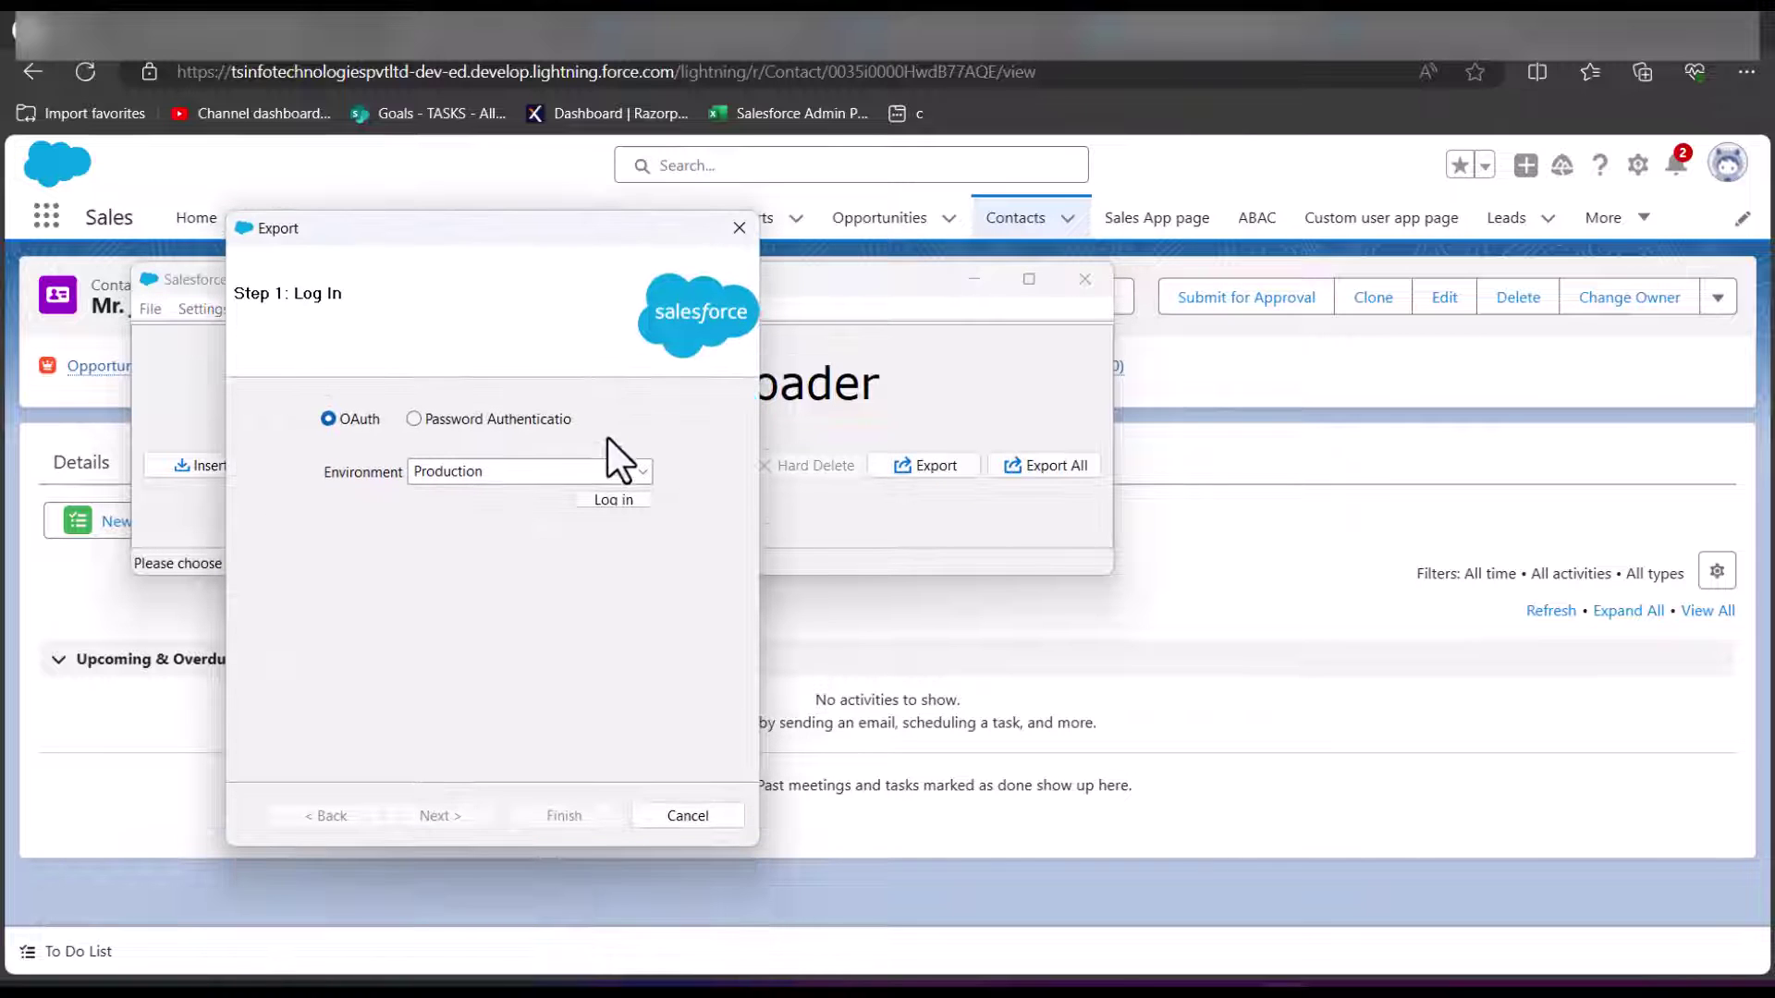
pyautogui.click(607, 503)
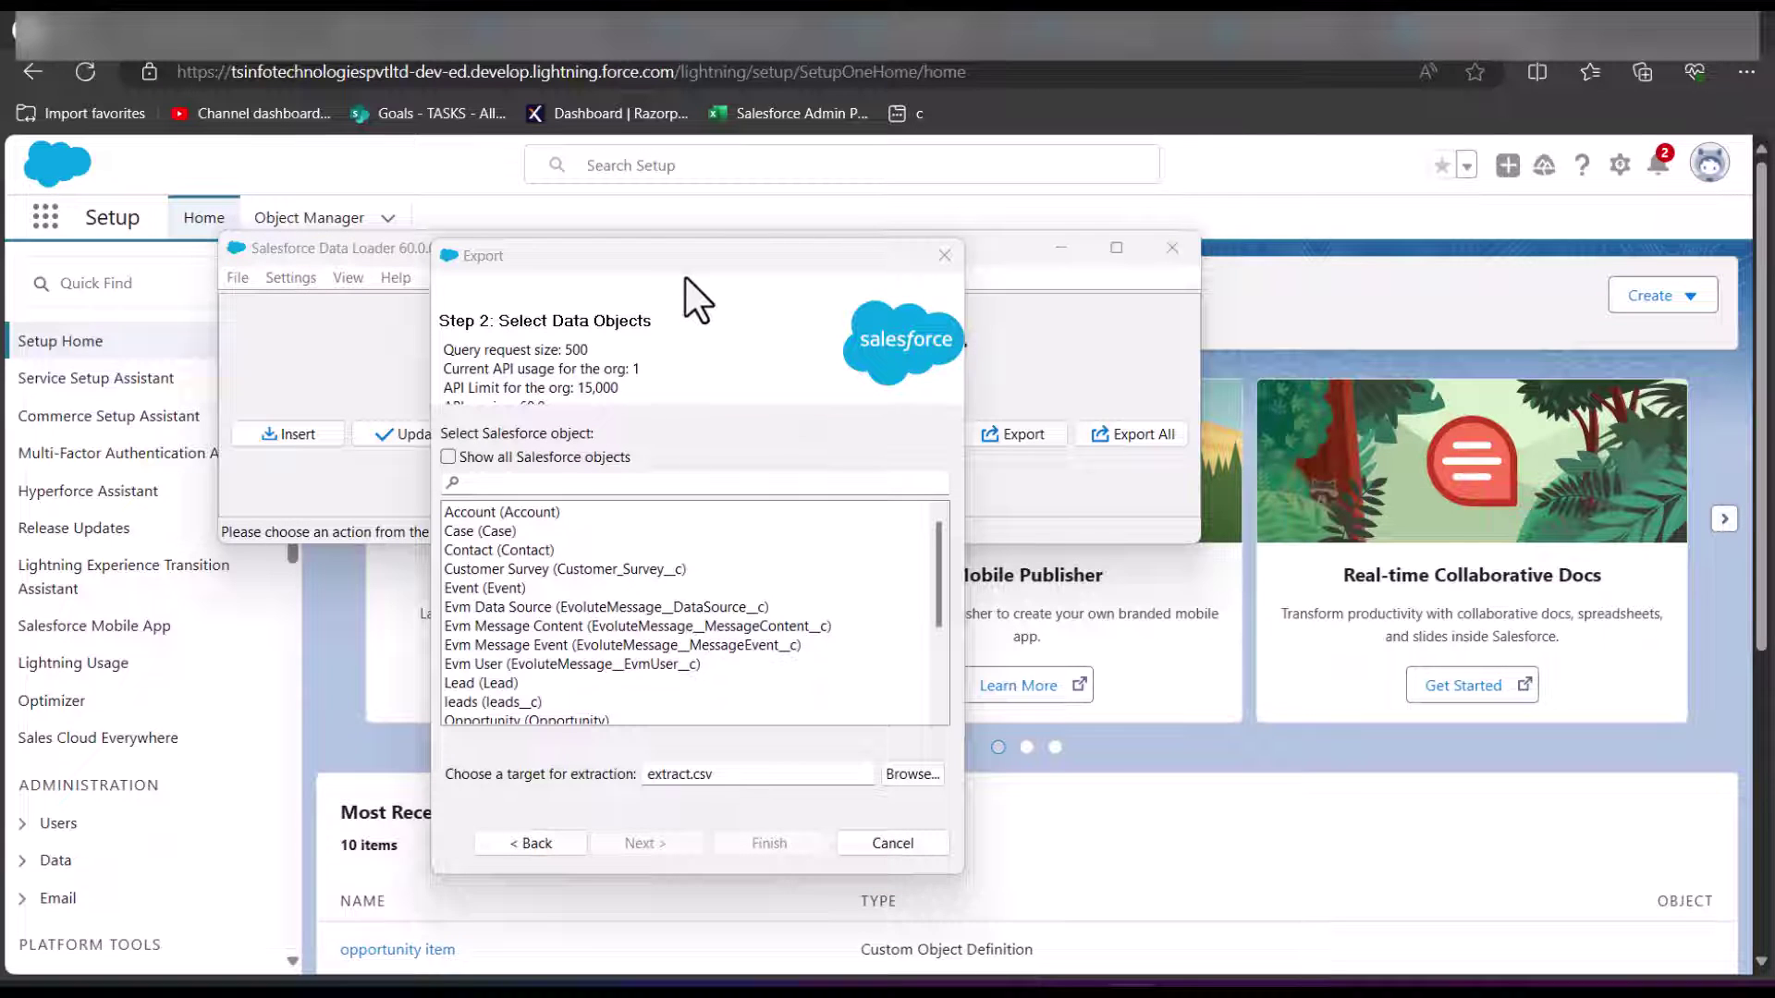
pyautogui.moveTo(692, 265); pyautogui.dragTo(695, 247)
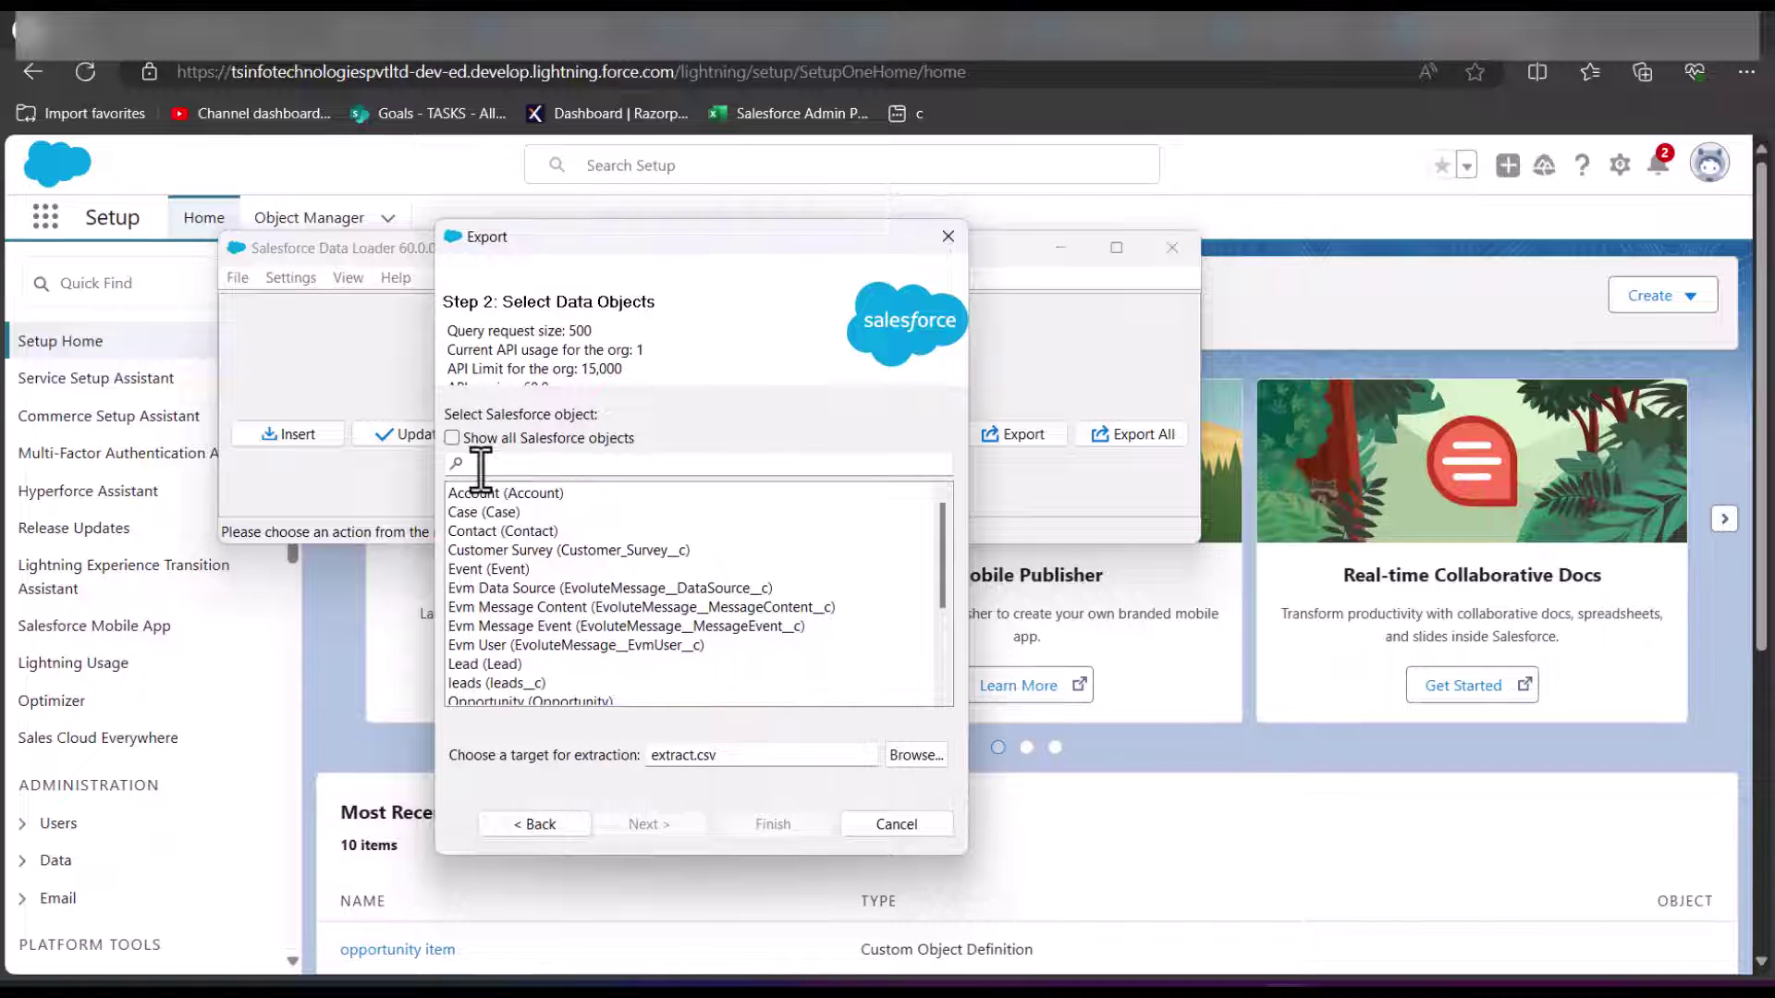
pyautogui.click(510, 465)
pyautogui.click(534, 530)
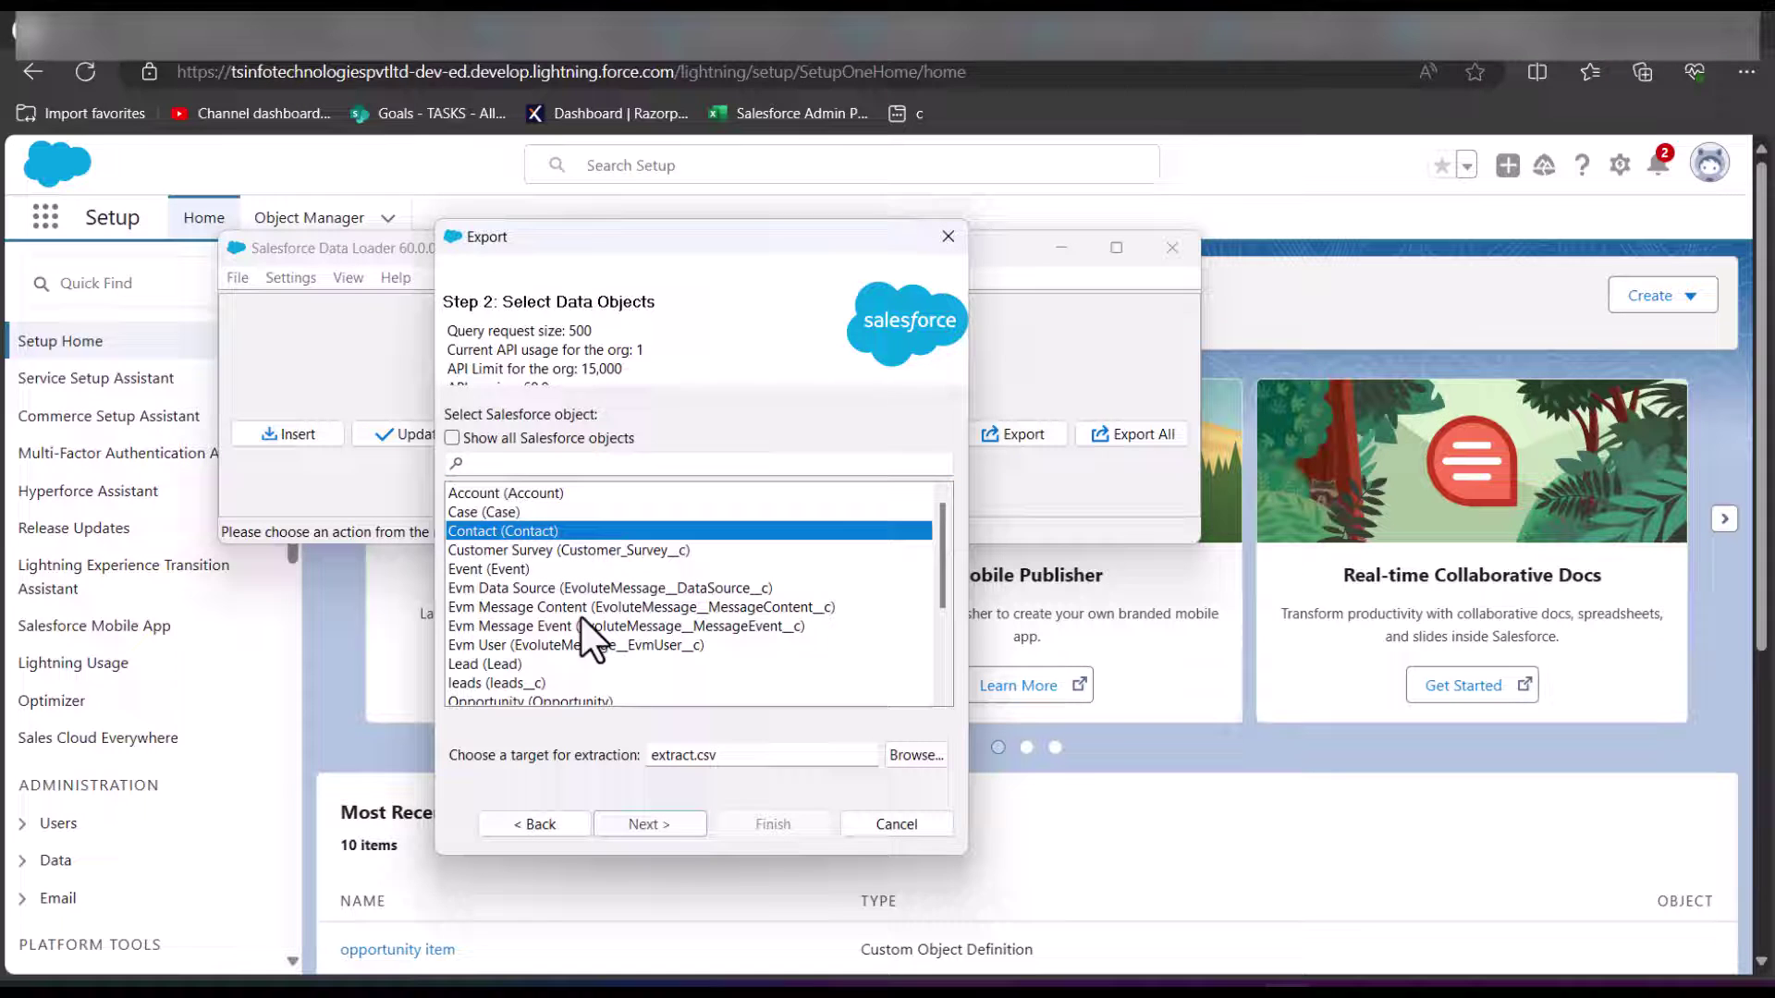
pyautogui.doubleClick(693, 755)
pyautogui.write('Contact tasks')
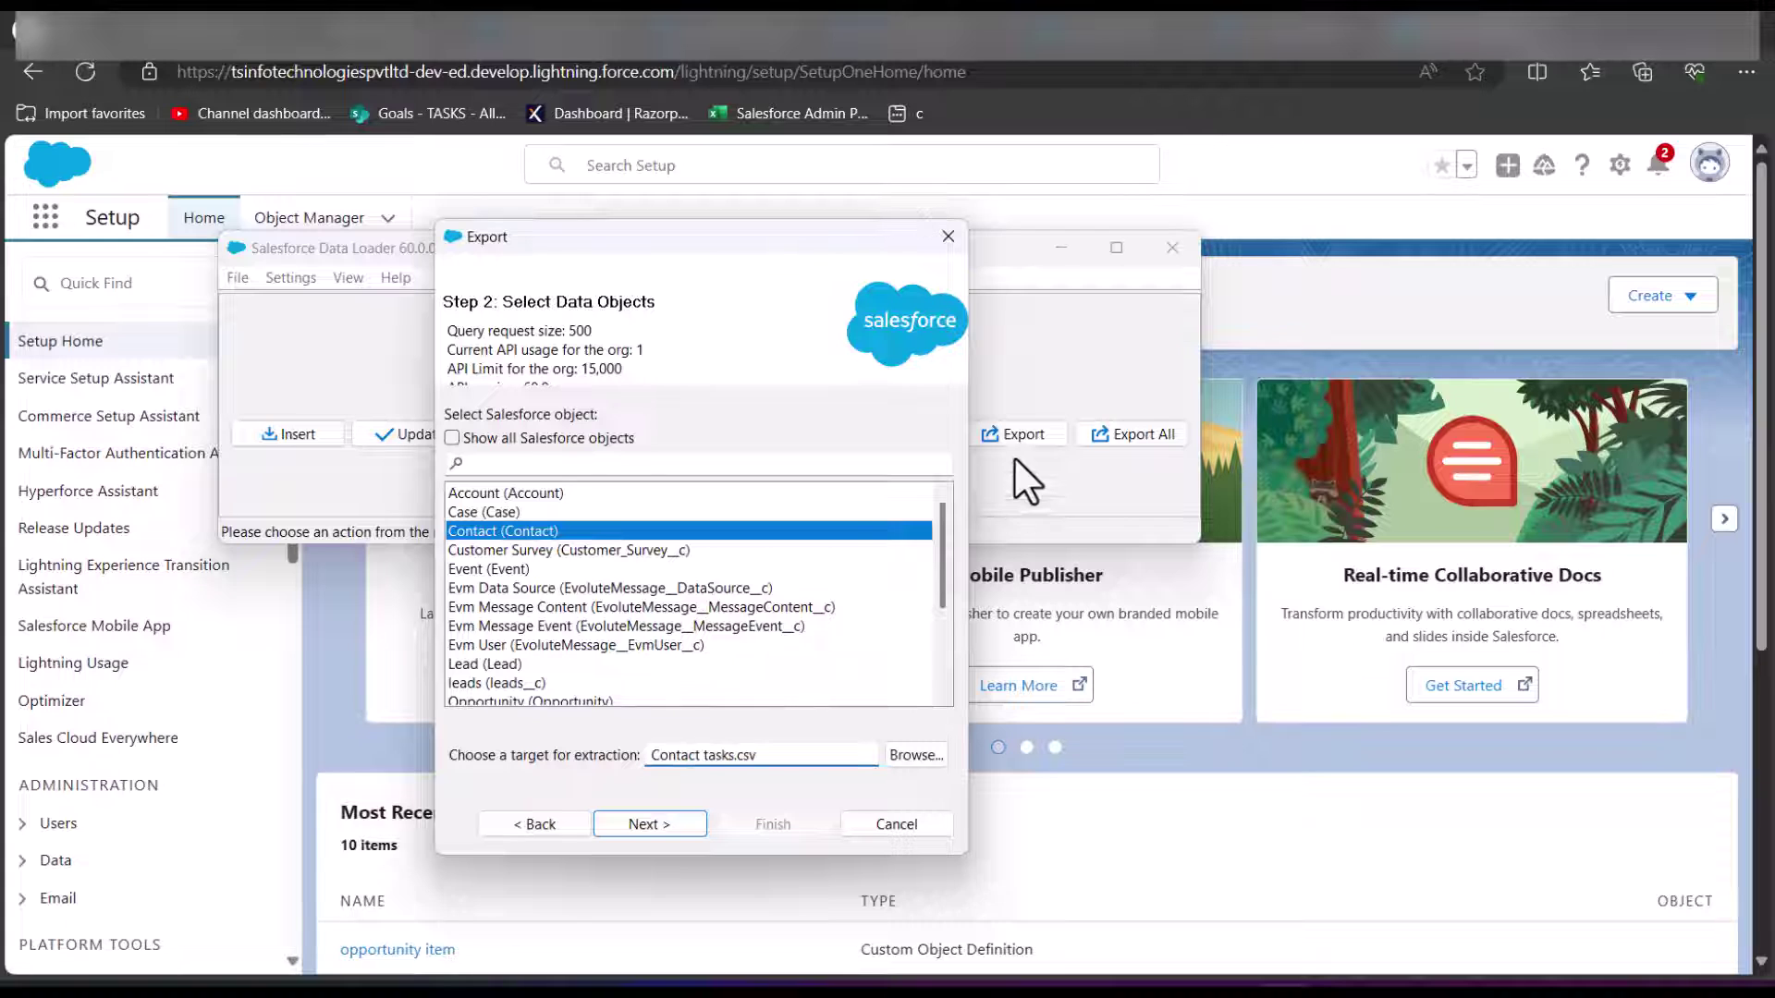
pyautogui.click(647, 823)
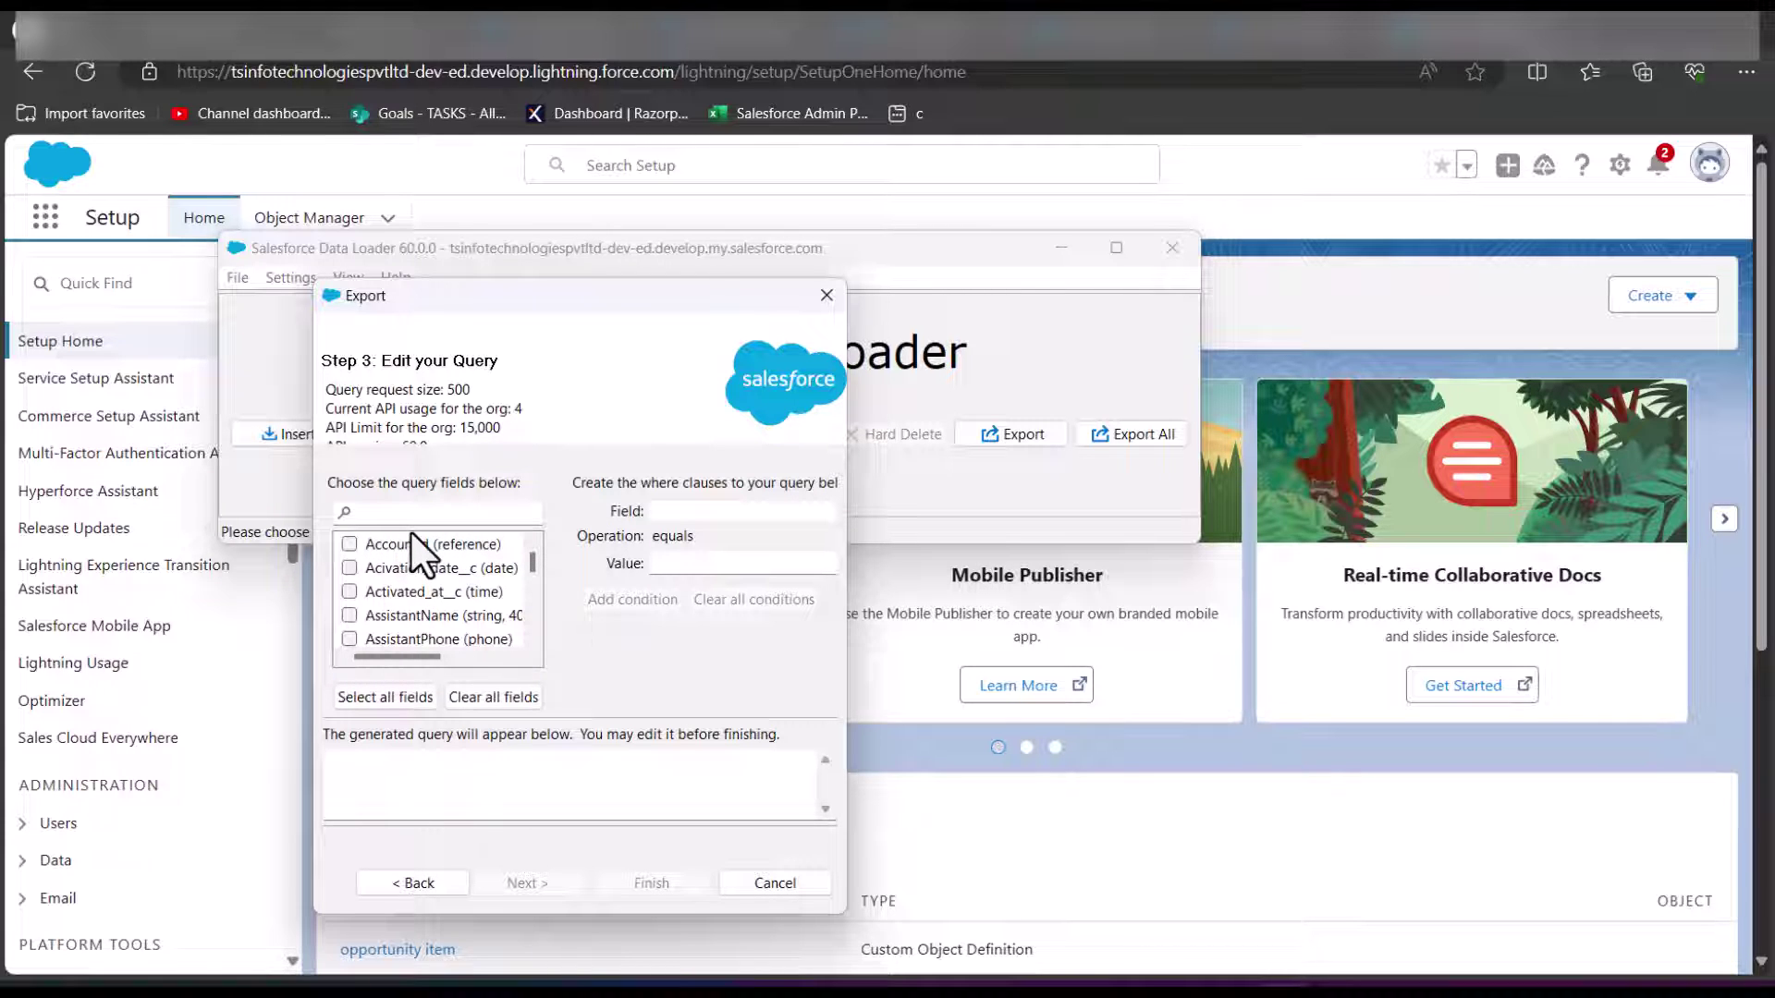
# Step: Add the Id, AccountId, OwnerId and Name fields to the Contact export query
pyautogui.click(377, 513)
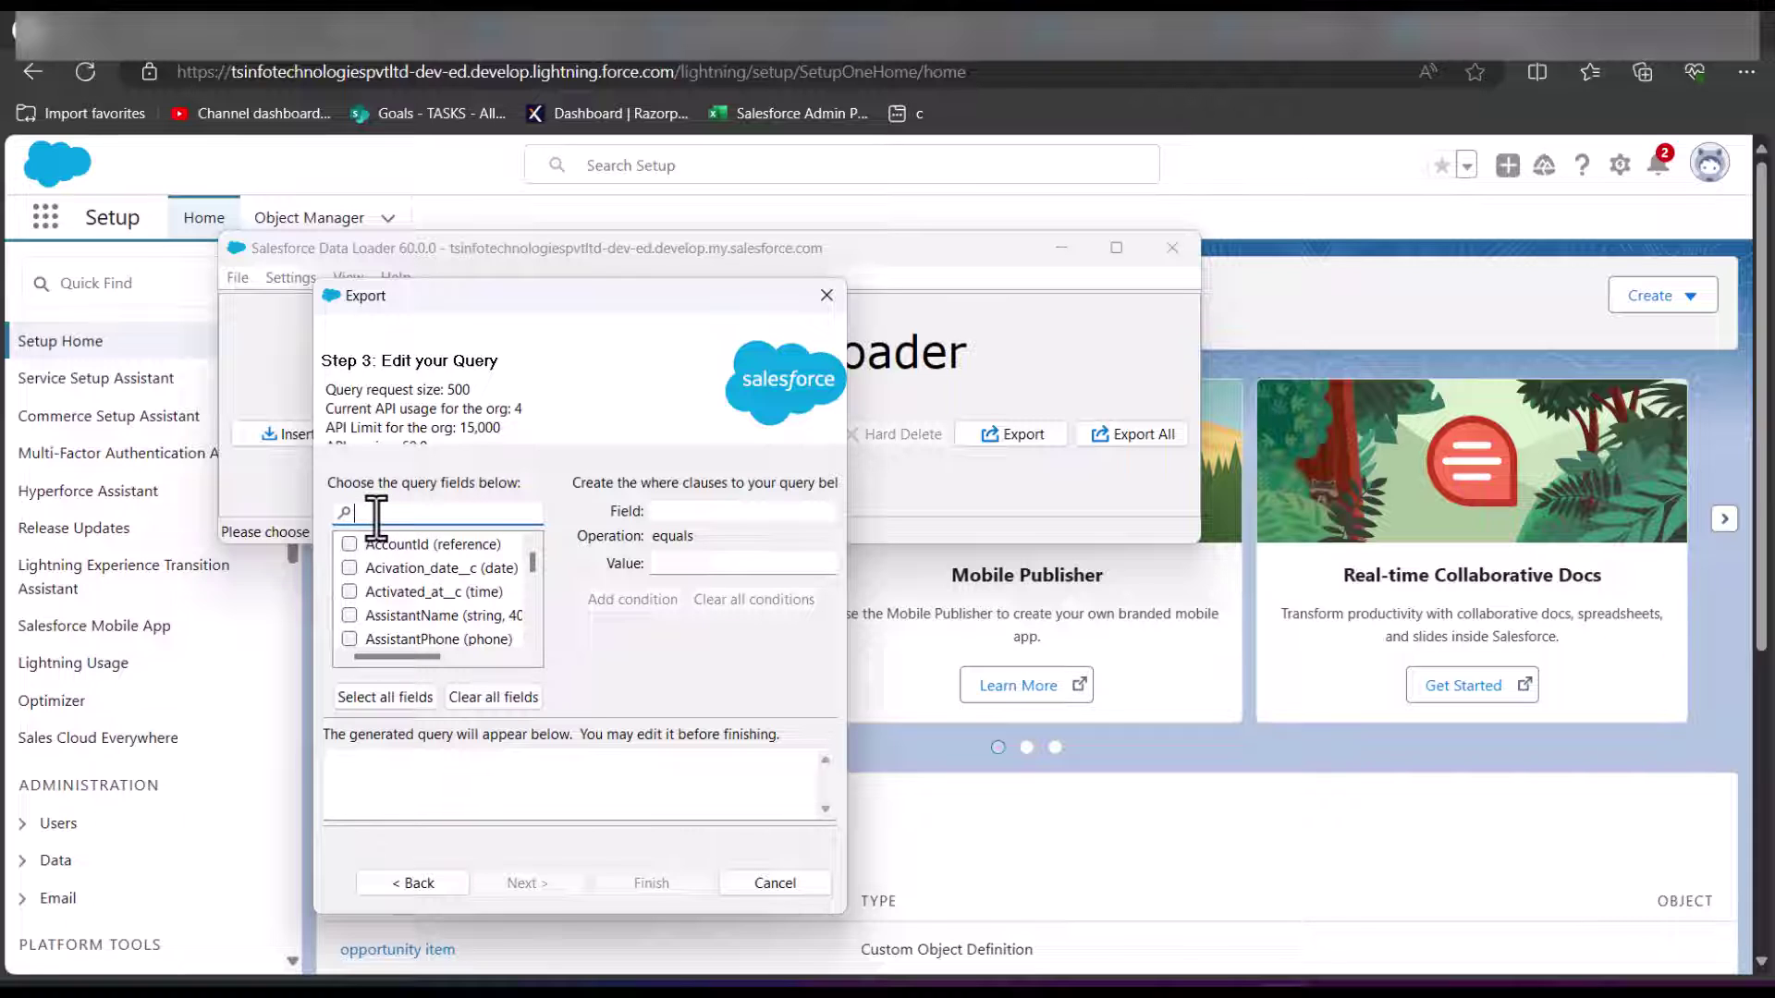
pyautogui.write('id')
pyautogui.moveTo(369, 513); pyautogui.dragTo(335, 527)
pyautogui.press('BackSpace')
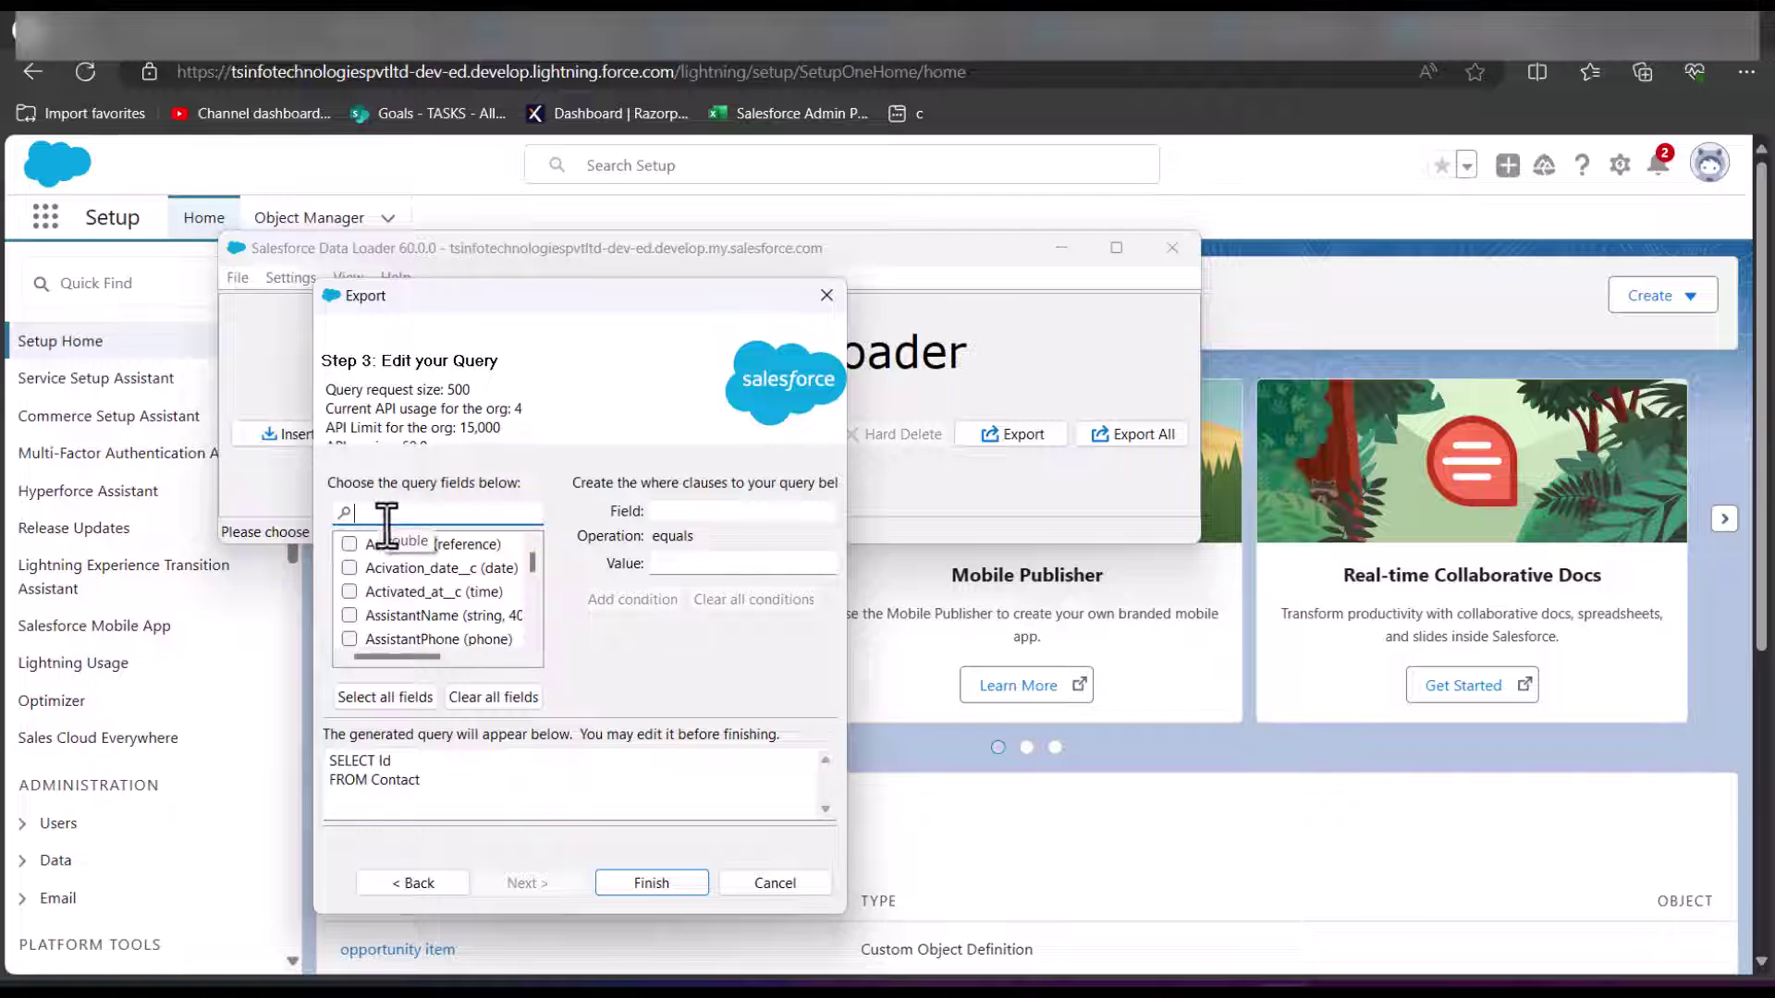
pyautogui.write('accountid')
pyautogui.press('BackSpace')
pyautogui.write('owner')
pyautogui.click(349, 544)
pyautogui.doubleClick(336, 514)
pyautogui.write('name')
pyautogui.click(350, 616)
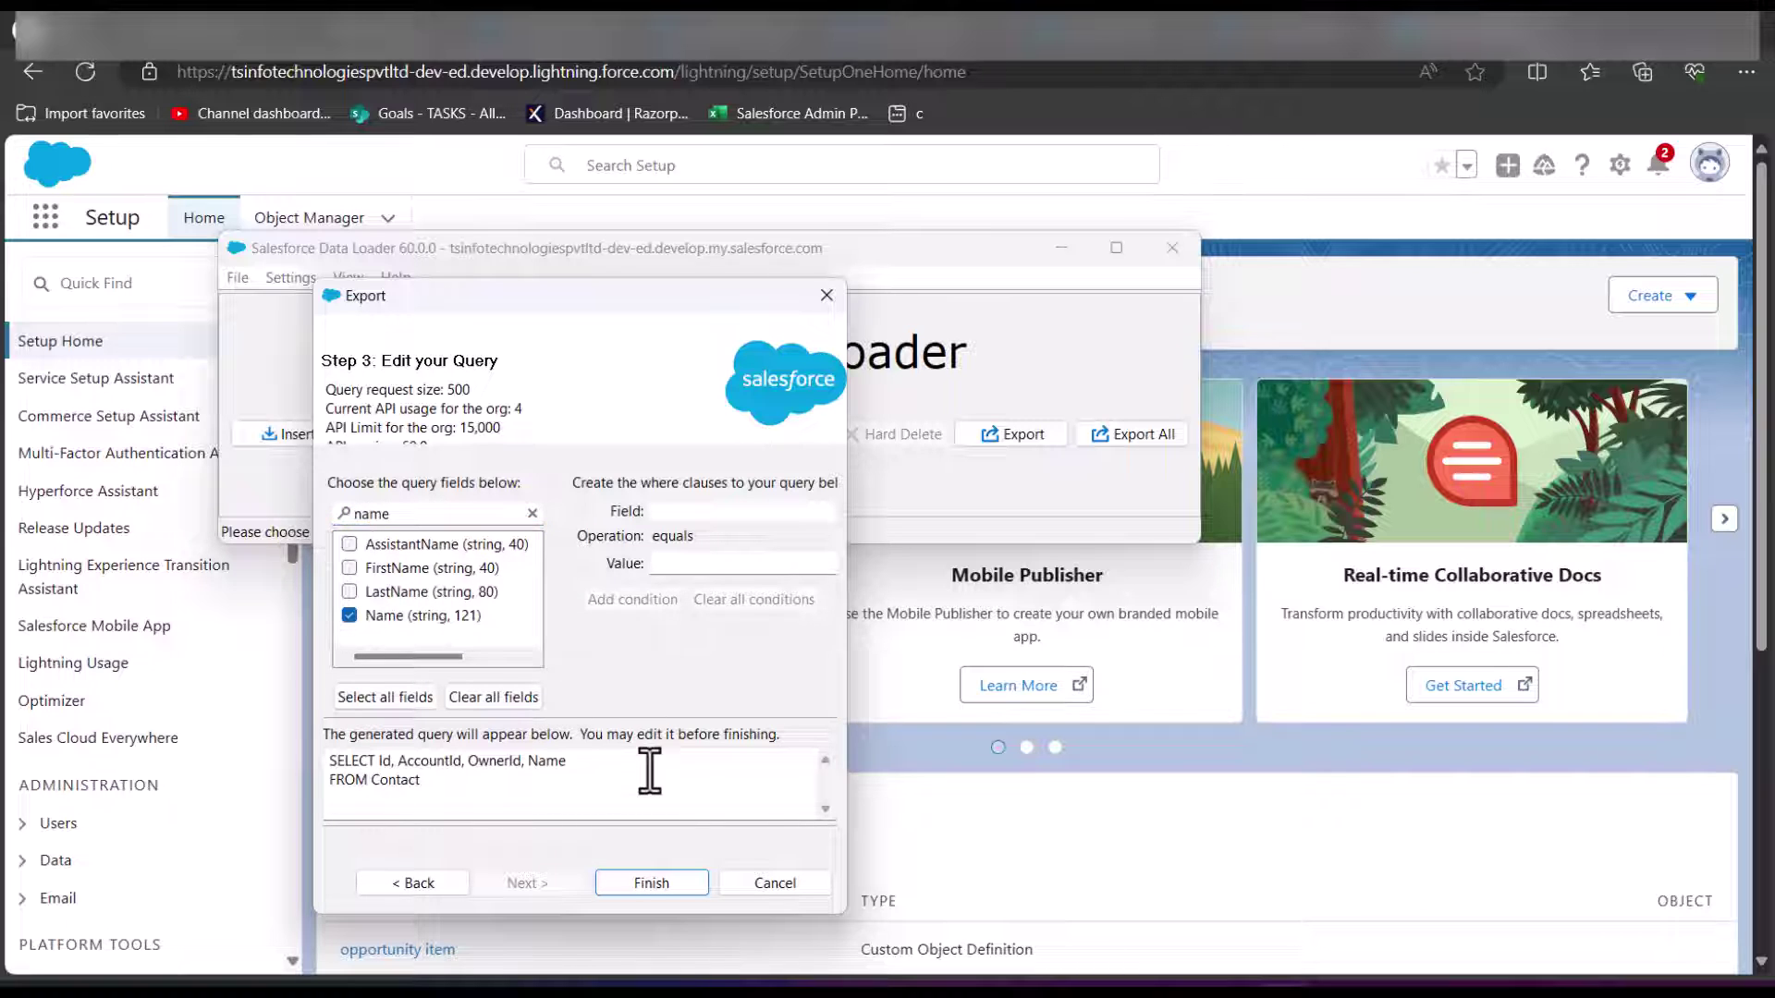
# Step: Run the export of 41 contacts and open Contact tasks.csv in Excel with widened ID columns
pyautogui.click(650, 882)
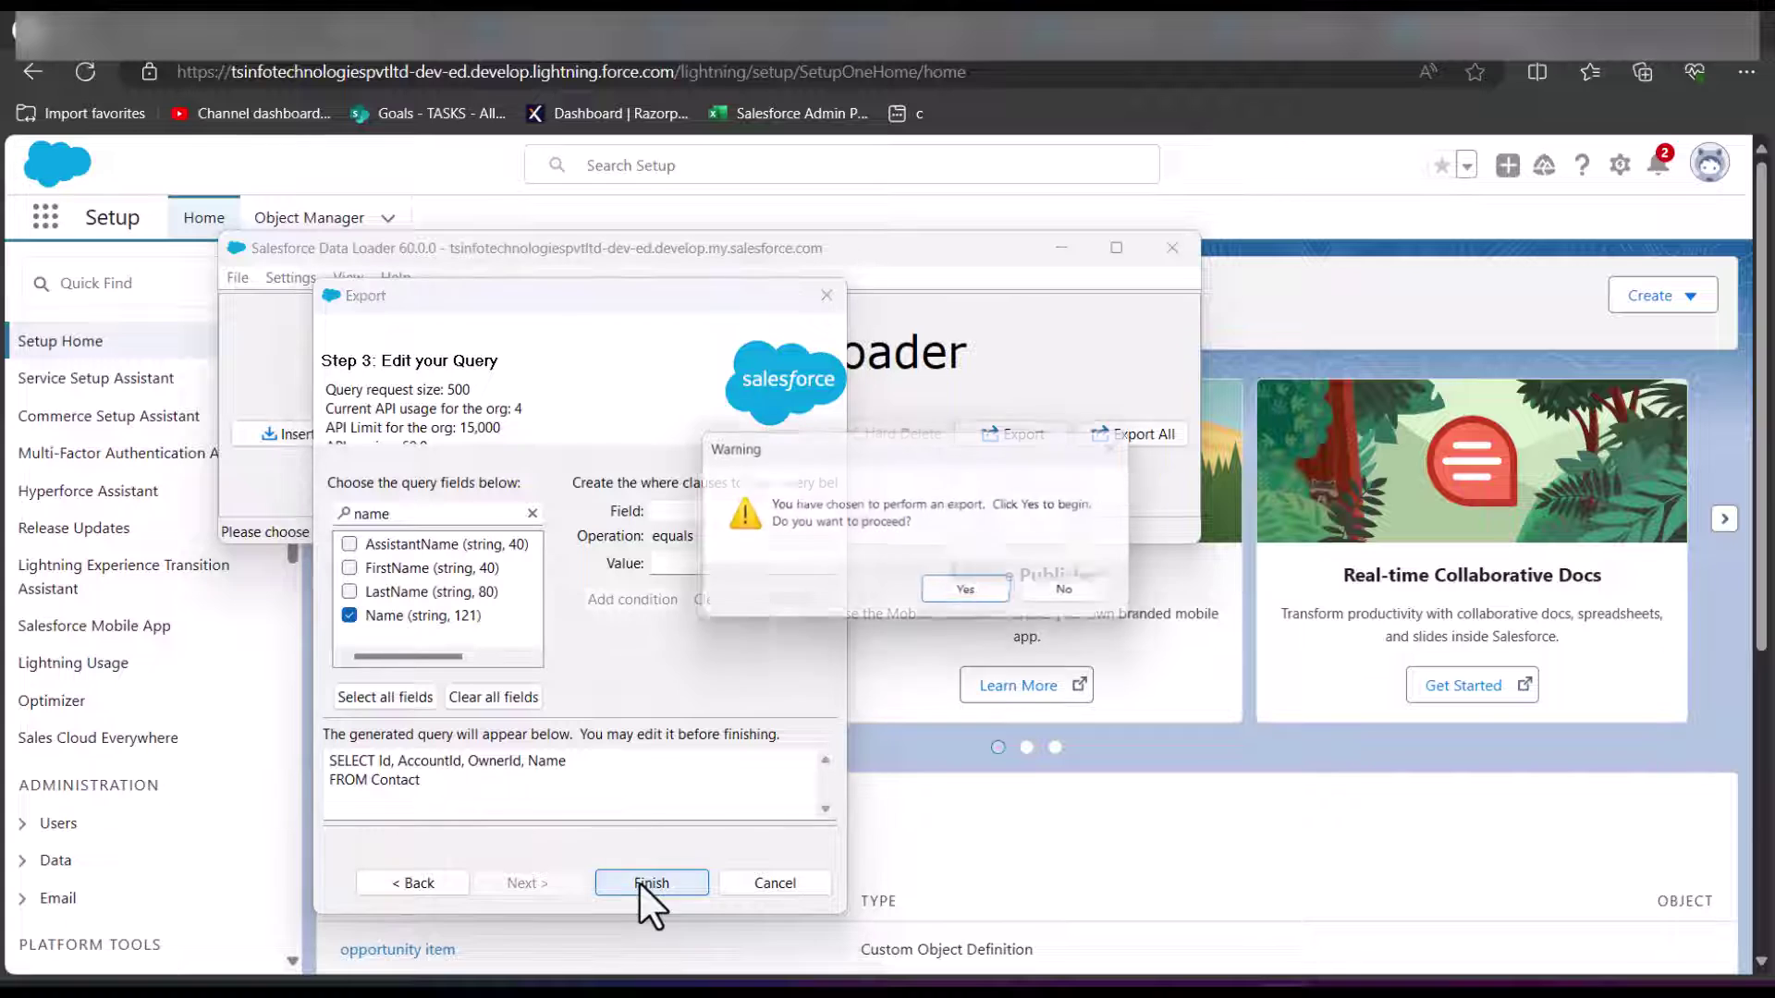
pyautogui.click(949, 591)
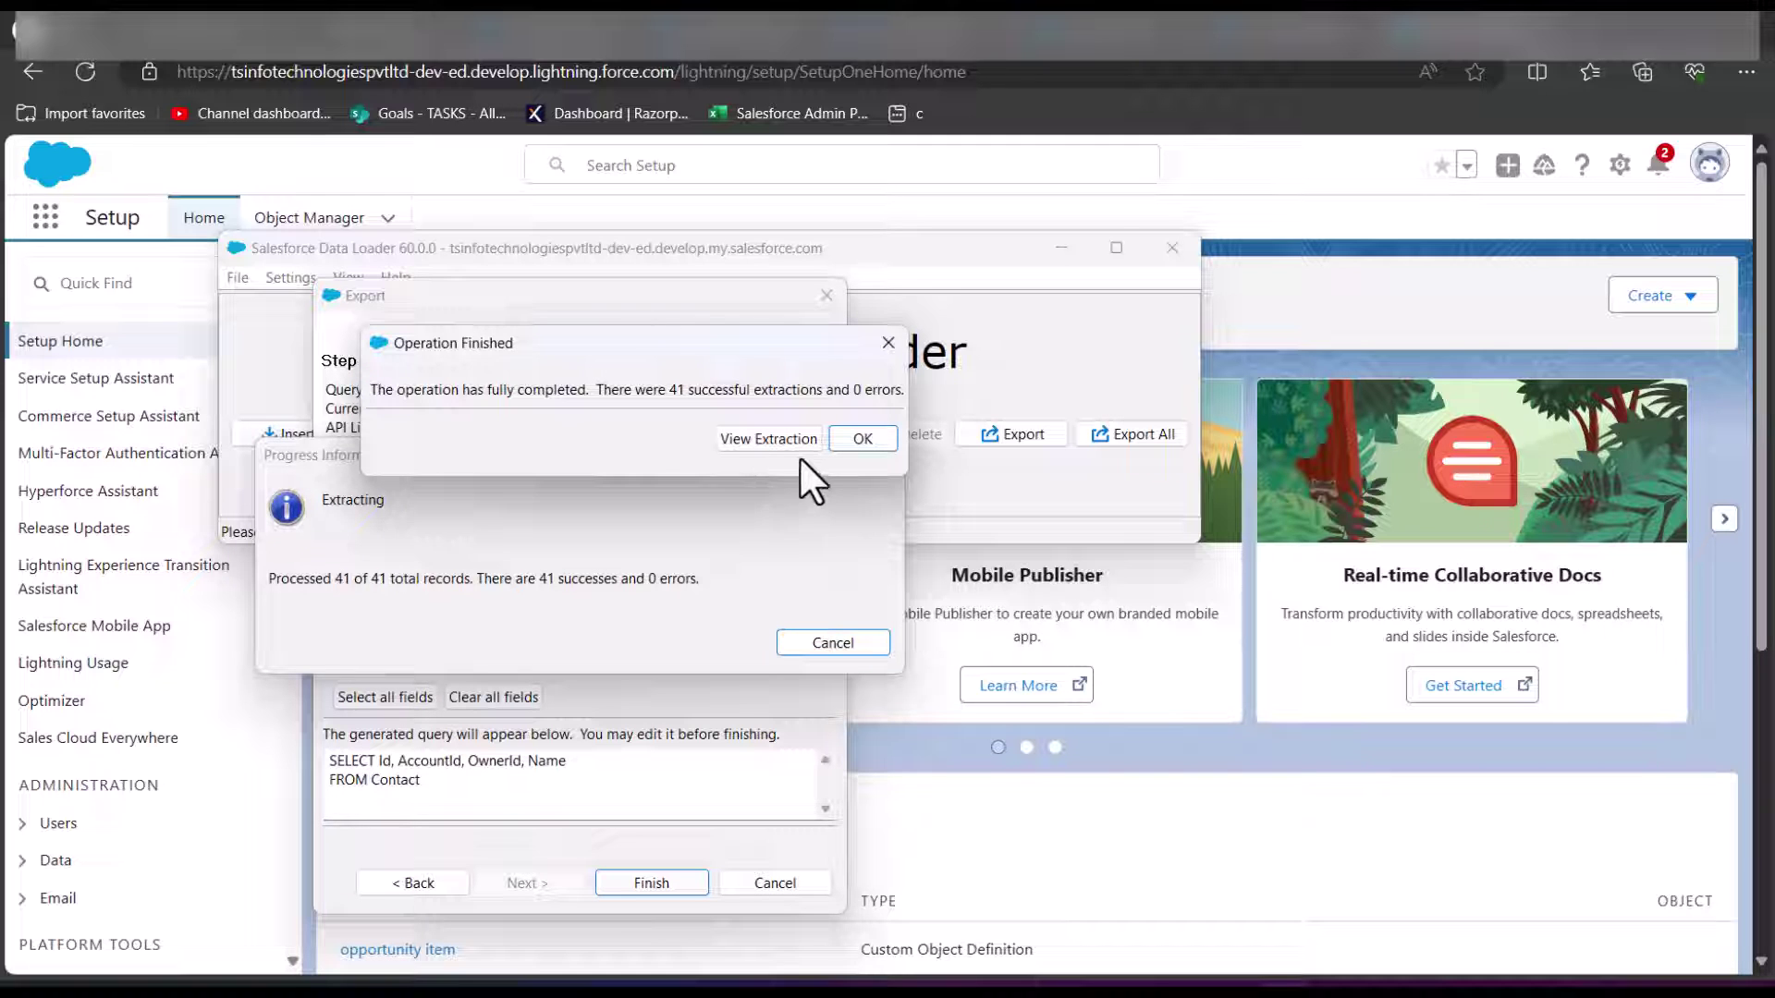
pyautogui.click(746, 444)
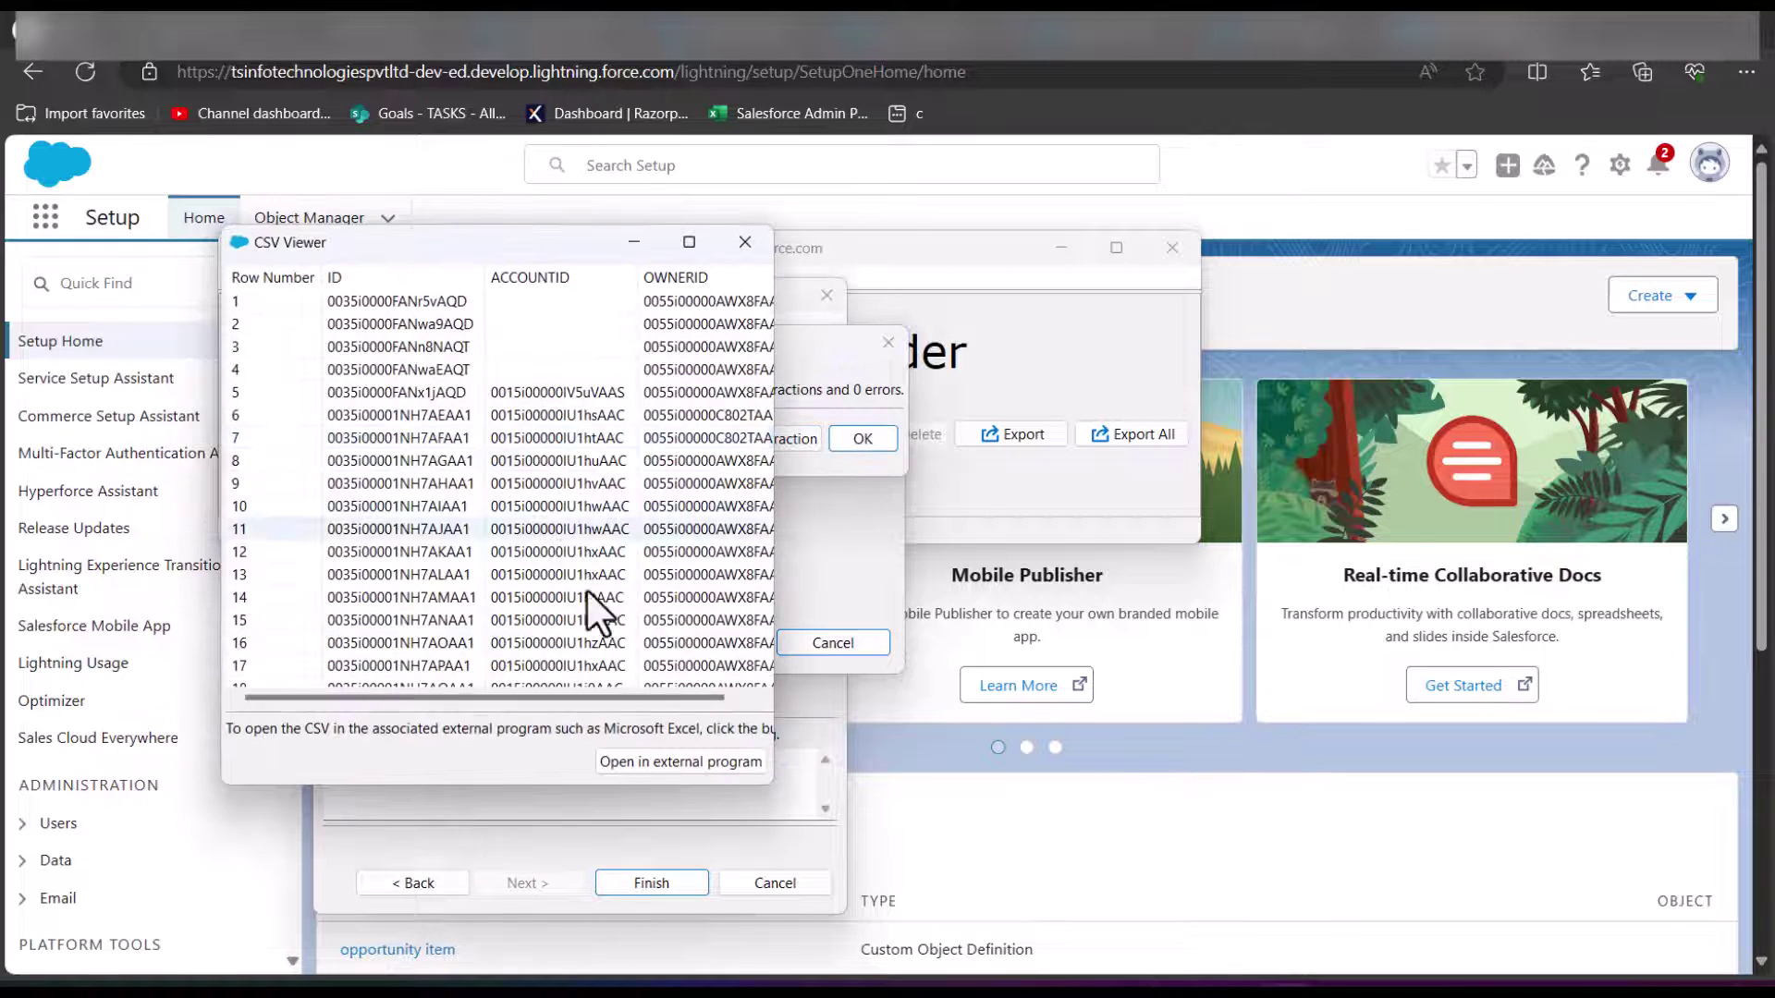
pyautogui.click(629, 767)
pyautogui.moveTo(108, 277); pyautogui.dragTo(394, 277)
pyautogui.moveTo(470, 277); pyautogui.dragTo(559, 277)
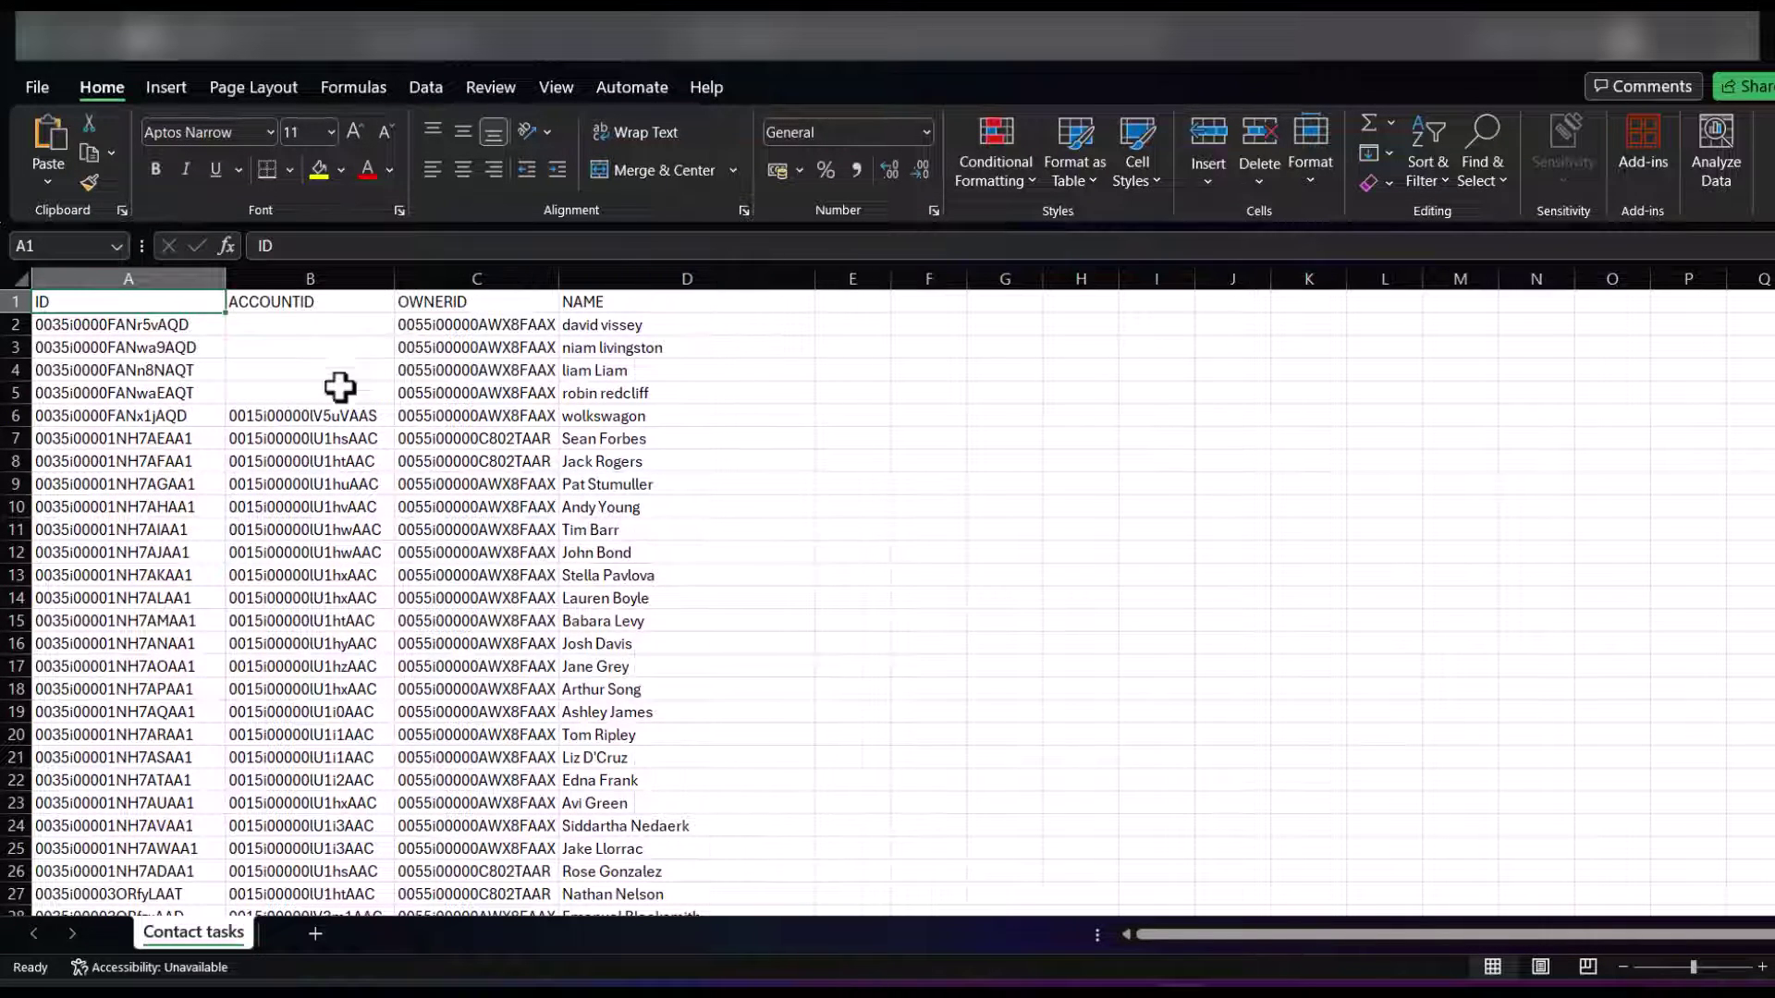
# Step: Copy the five contact IDs from A6:A10 and paste them under WHOID in Book1
pyautogui.moveTo(219, 415); pyautogui.dragTo(693, 515)
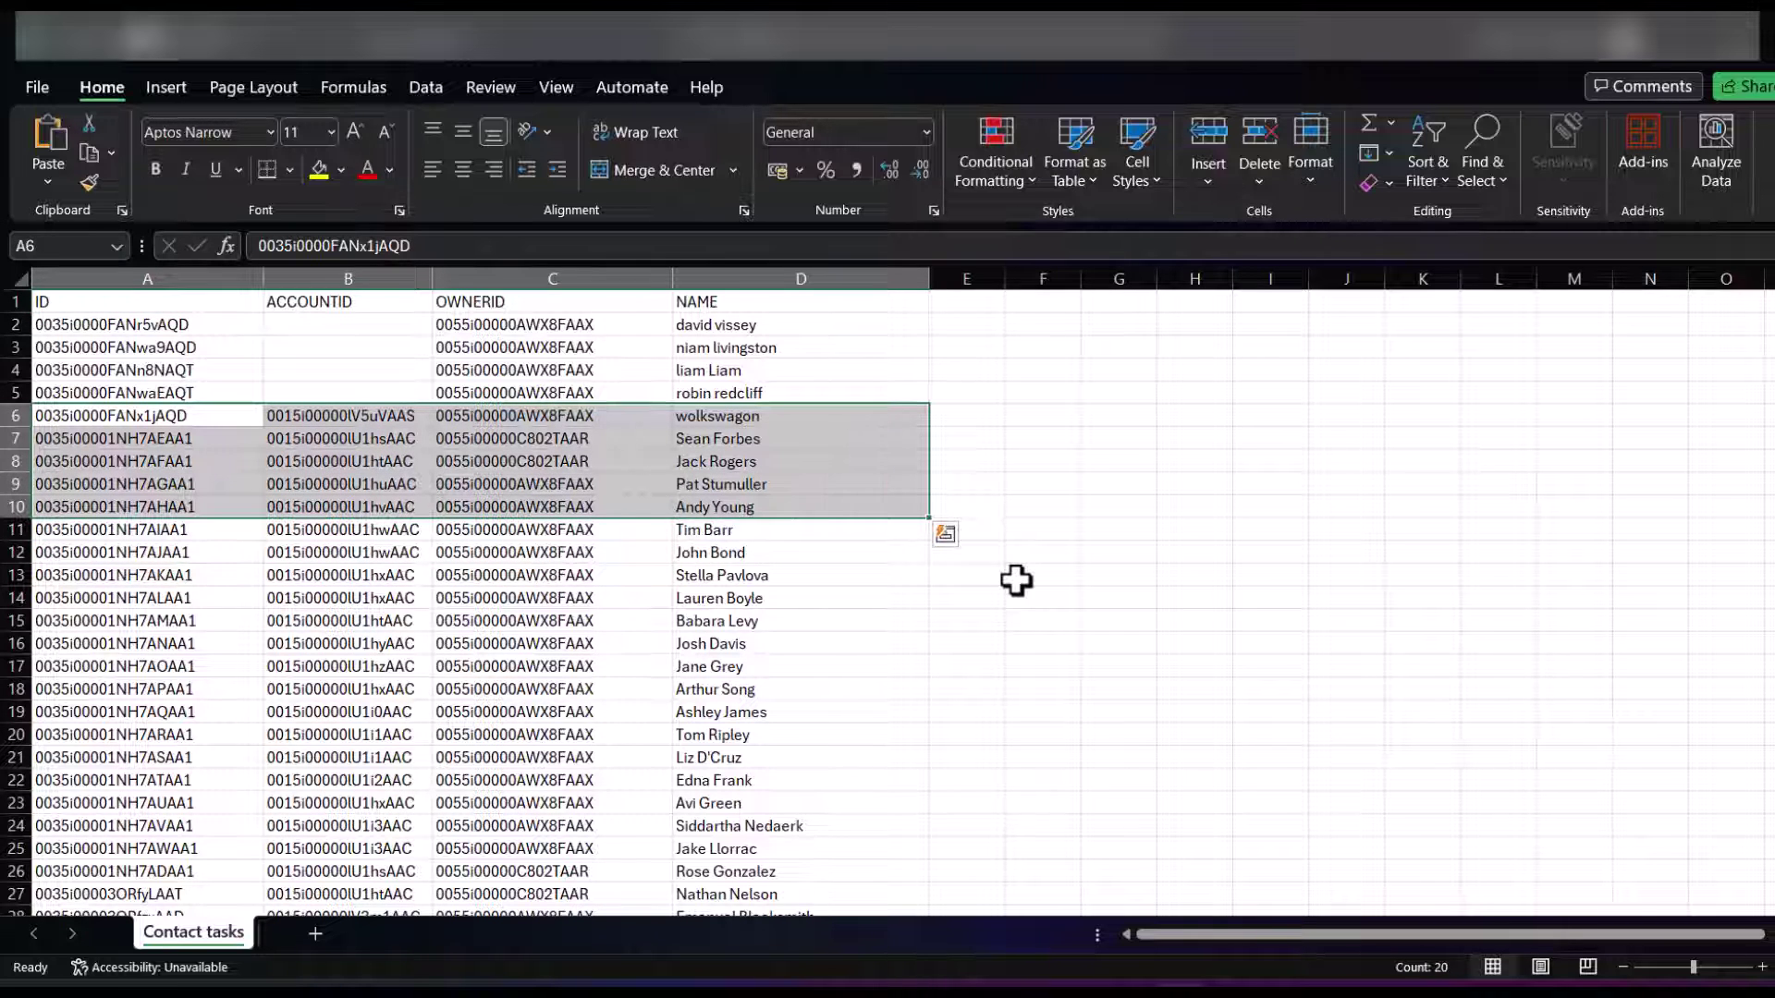
pyautogui.click(1193, 461)
pyautogui.moveTo(178, 416); pyautogui.dragTo(173, 514)
pyautogui.hotkey('ctrl', 'c')
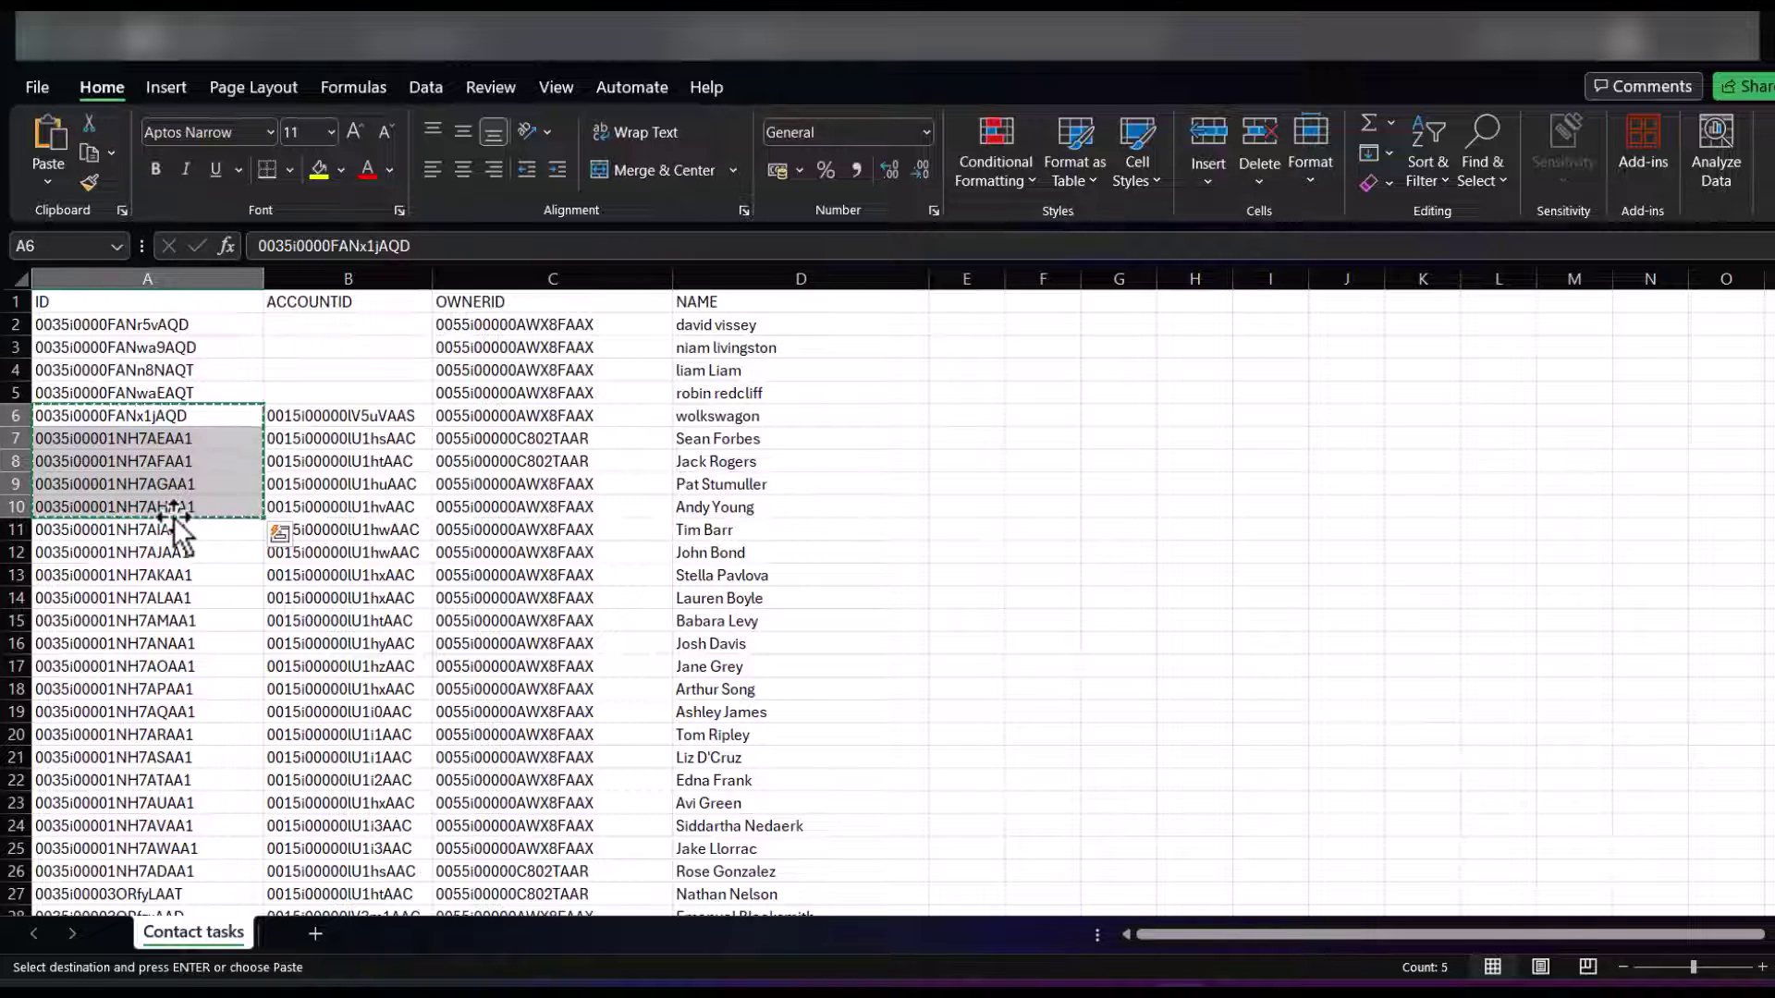
pyautogui.moveTo(1179, 994)
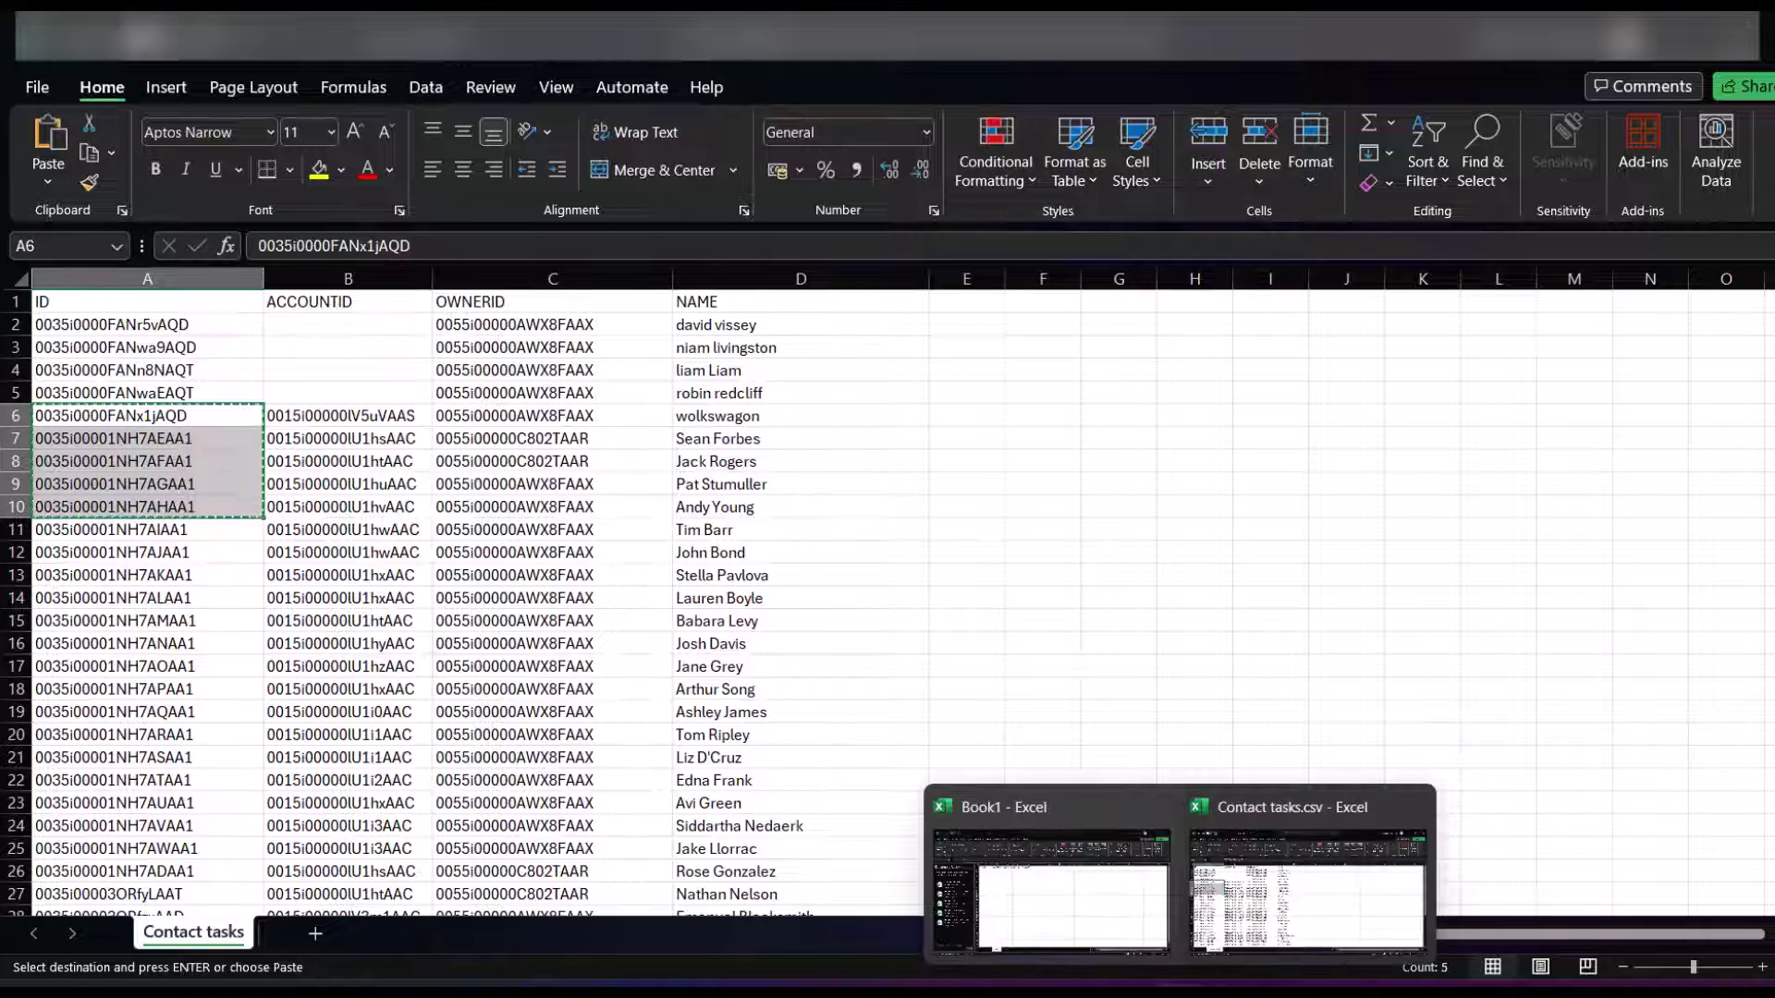
pyautogui.click(998, 880)
pyautogui.moveTo(455, 278); pyautogui.dragTo(407, 462)
pyautogui.rightClick(393, 382)
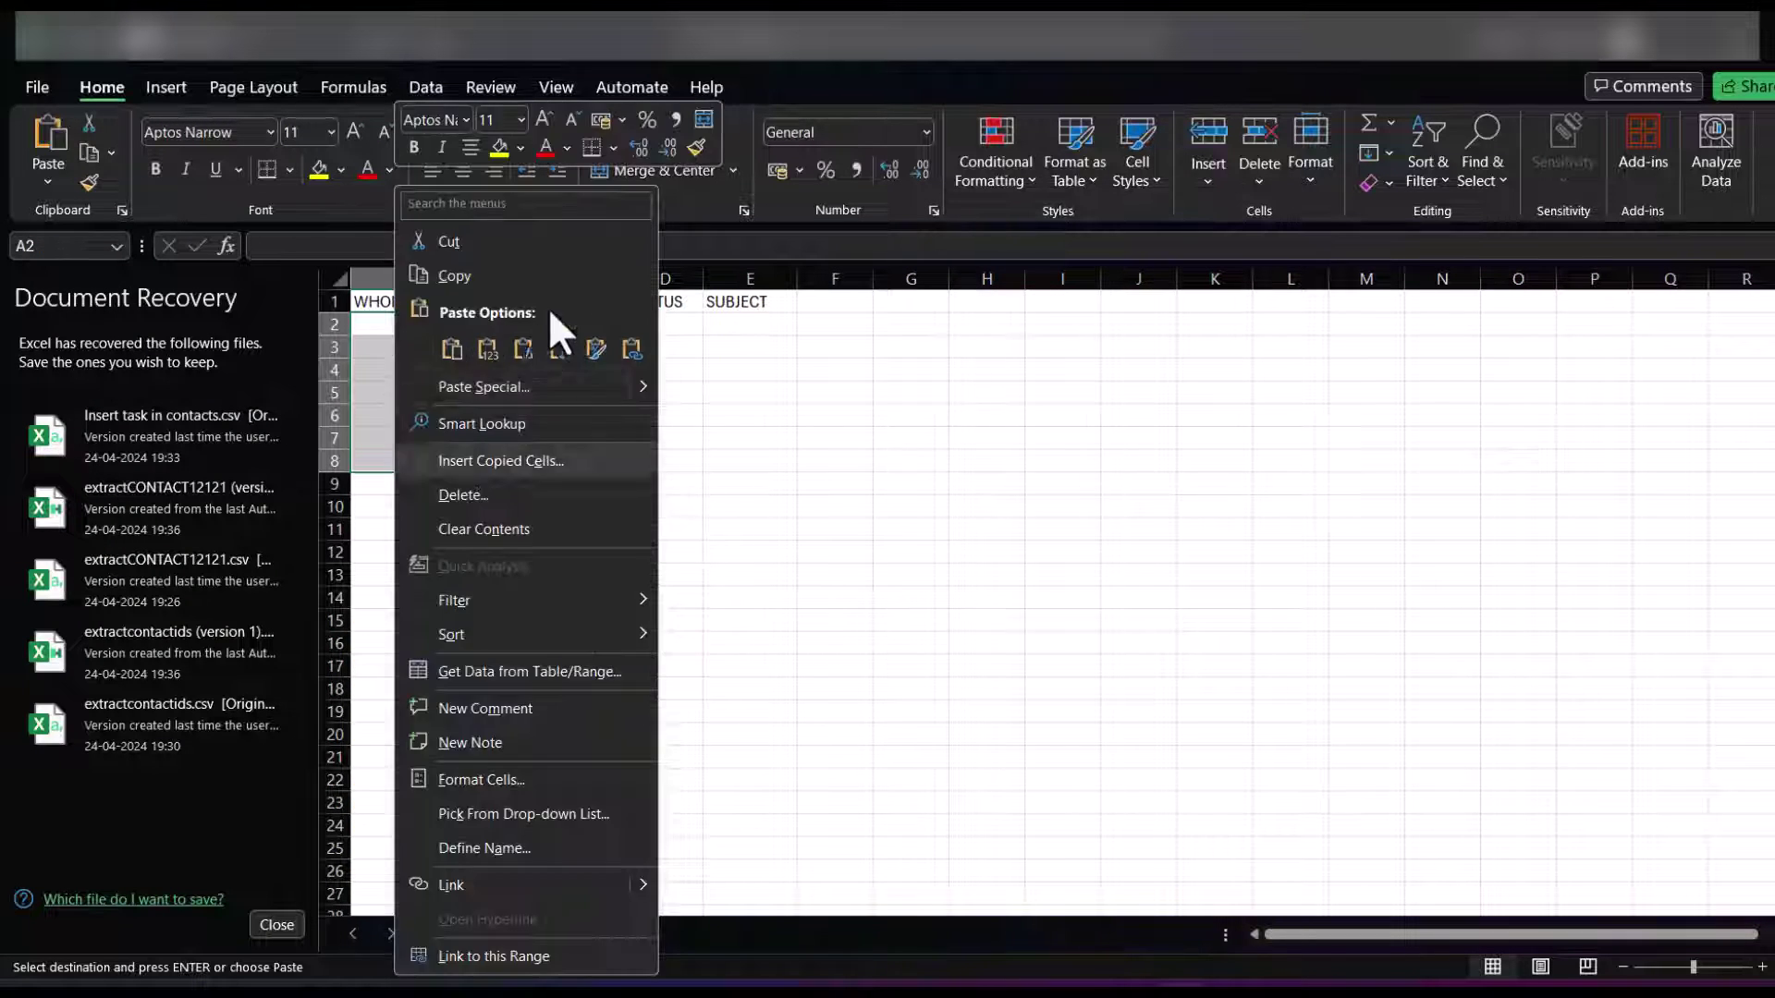
pyautogui.click(553, 349)
# Step: Widen the WHATID and OWNERID columns and copy the owner IDs from C6:C10
pyautogui.moveTo(613, 278); pyautogui.dragTo(672, 270)
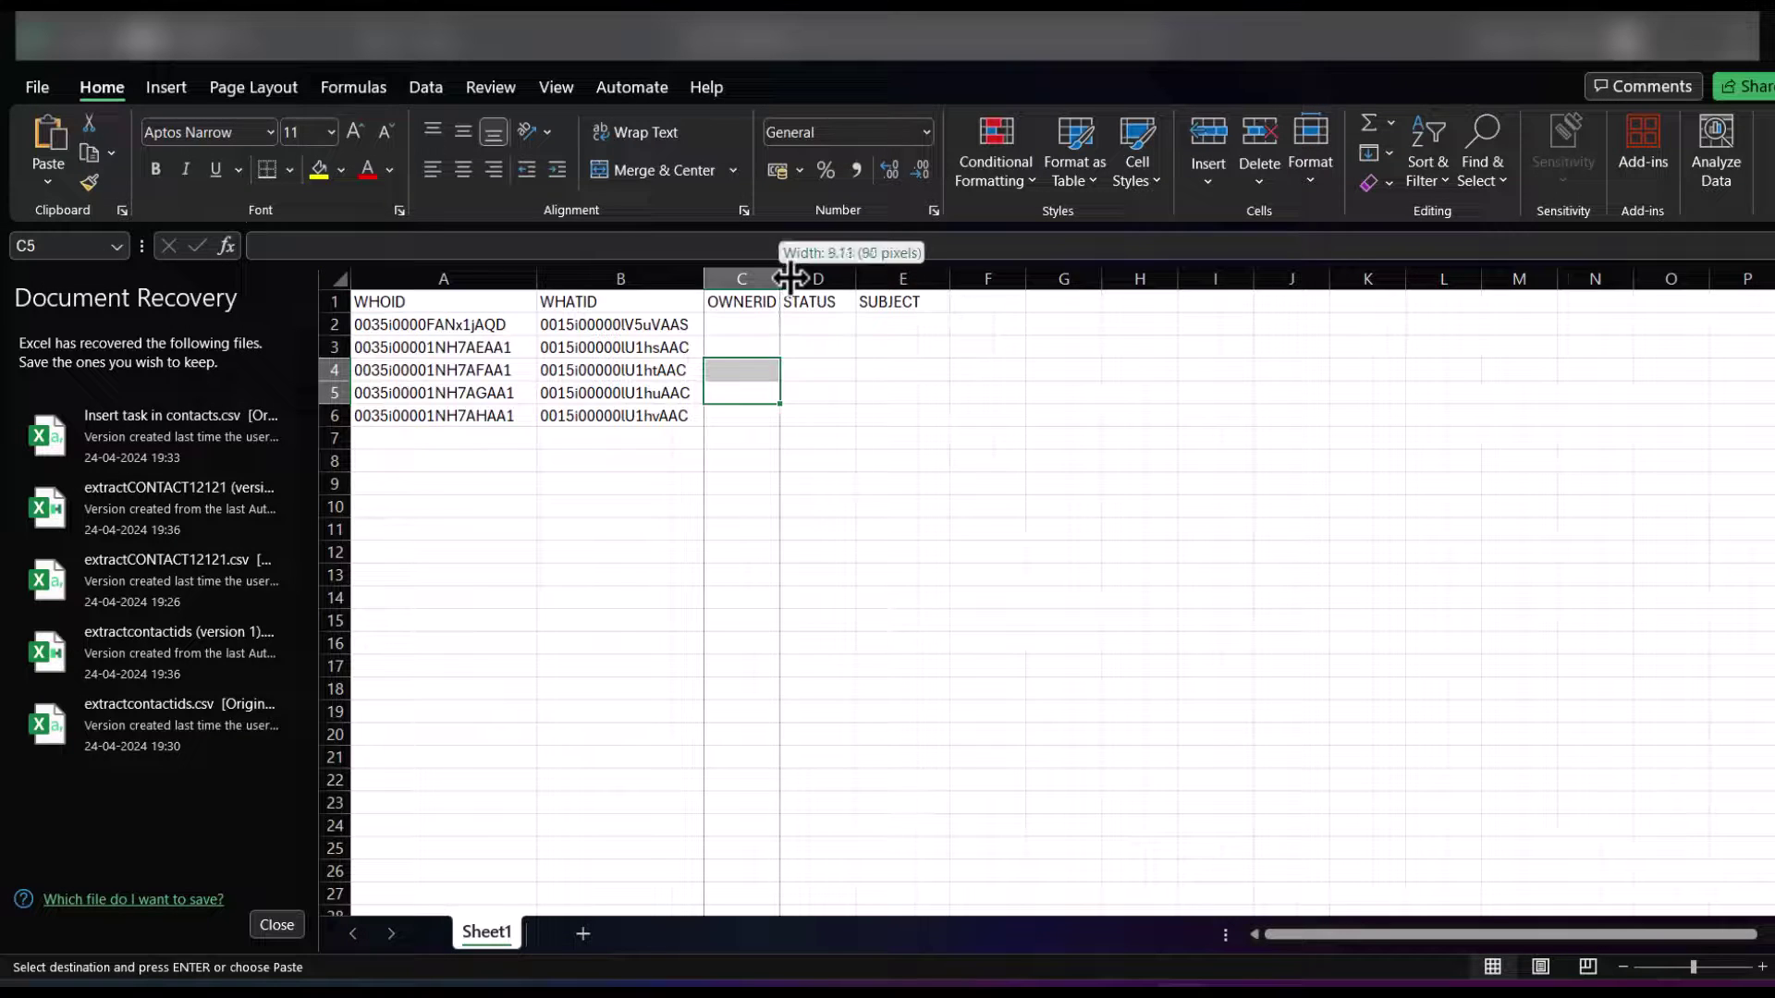
pyautogui.moveTo(782, 279); pyautogui.dragTo(796, 279)
pyautogui.moveTo(1023, 989)
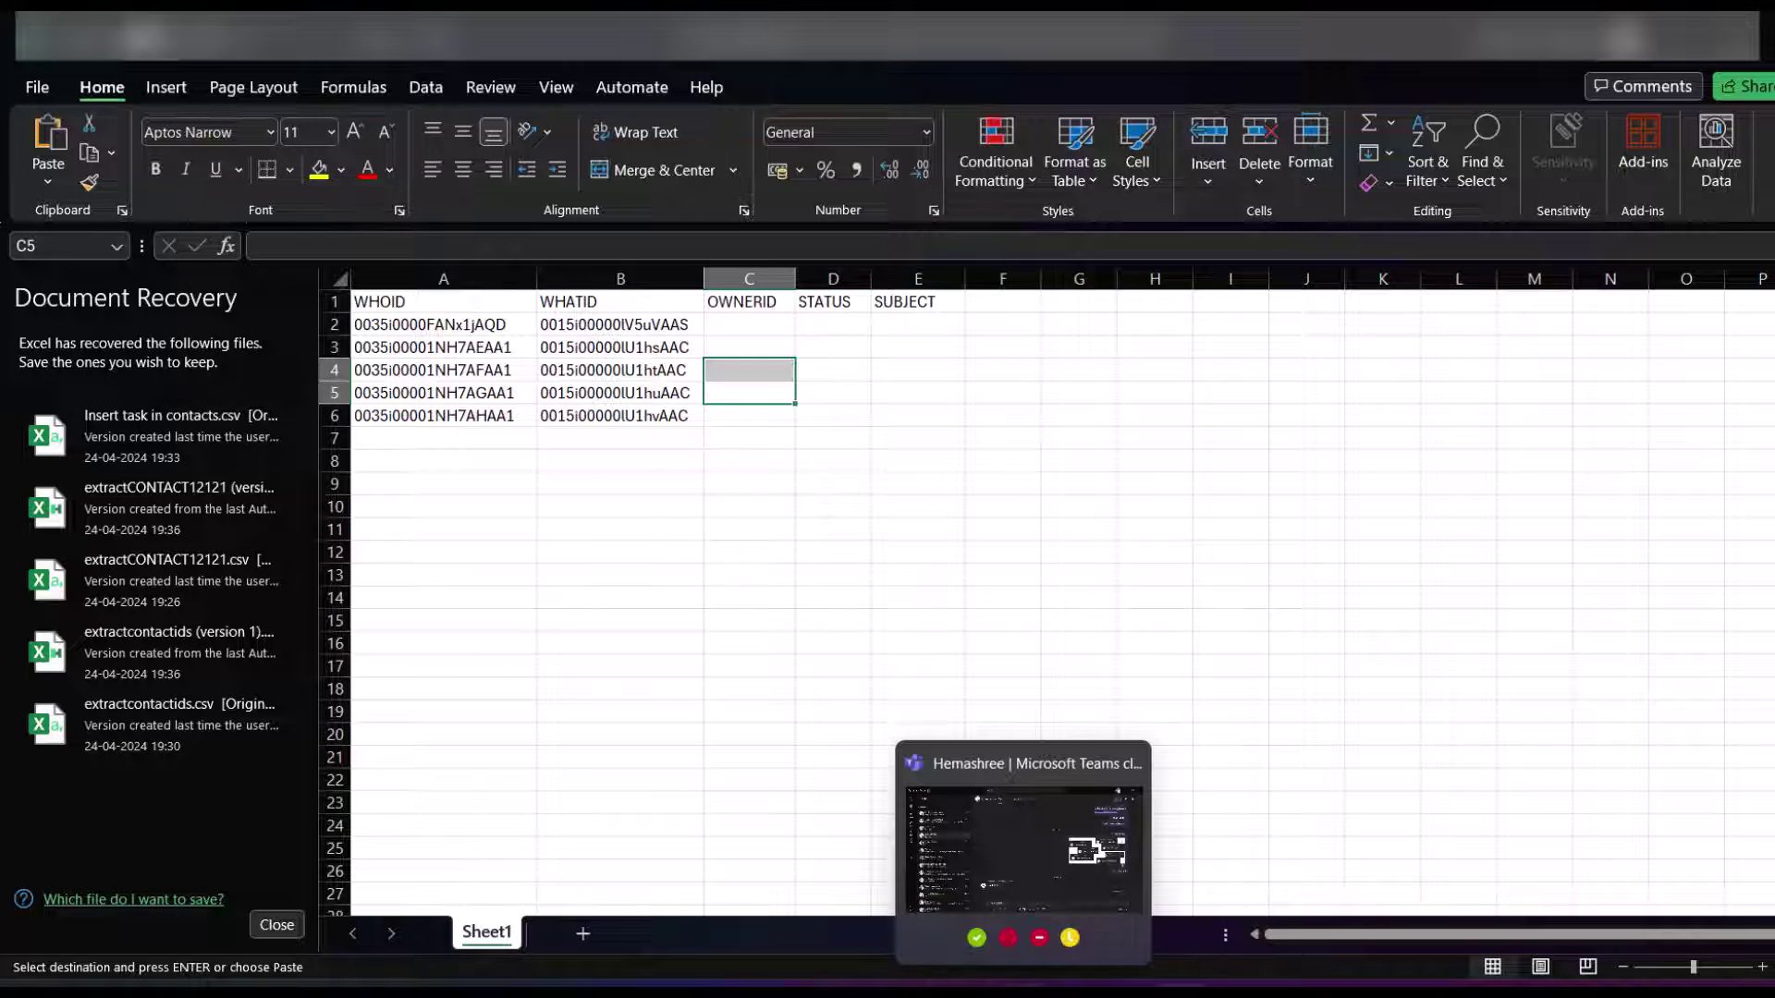
pyautogui.moveTo(1229, 982)
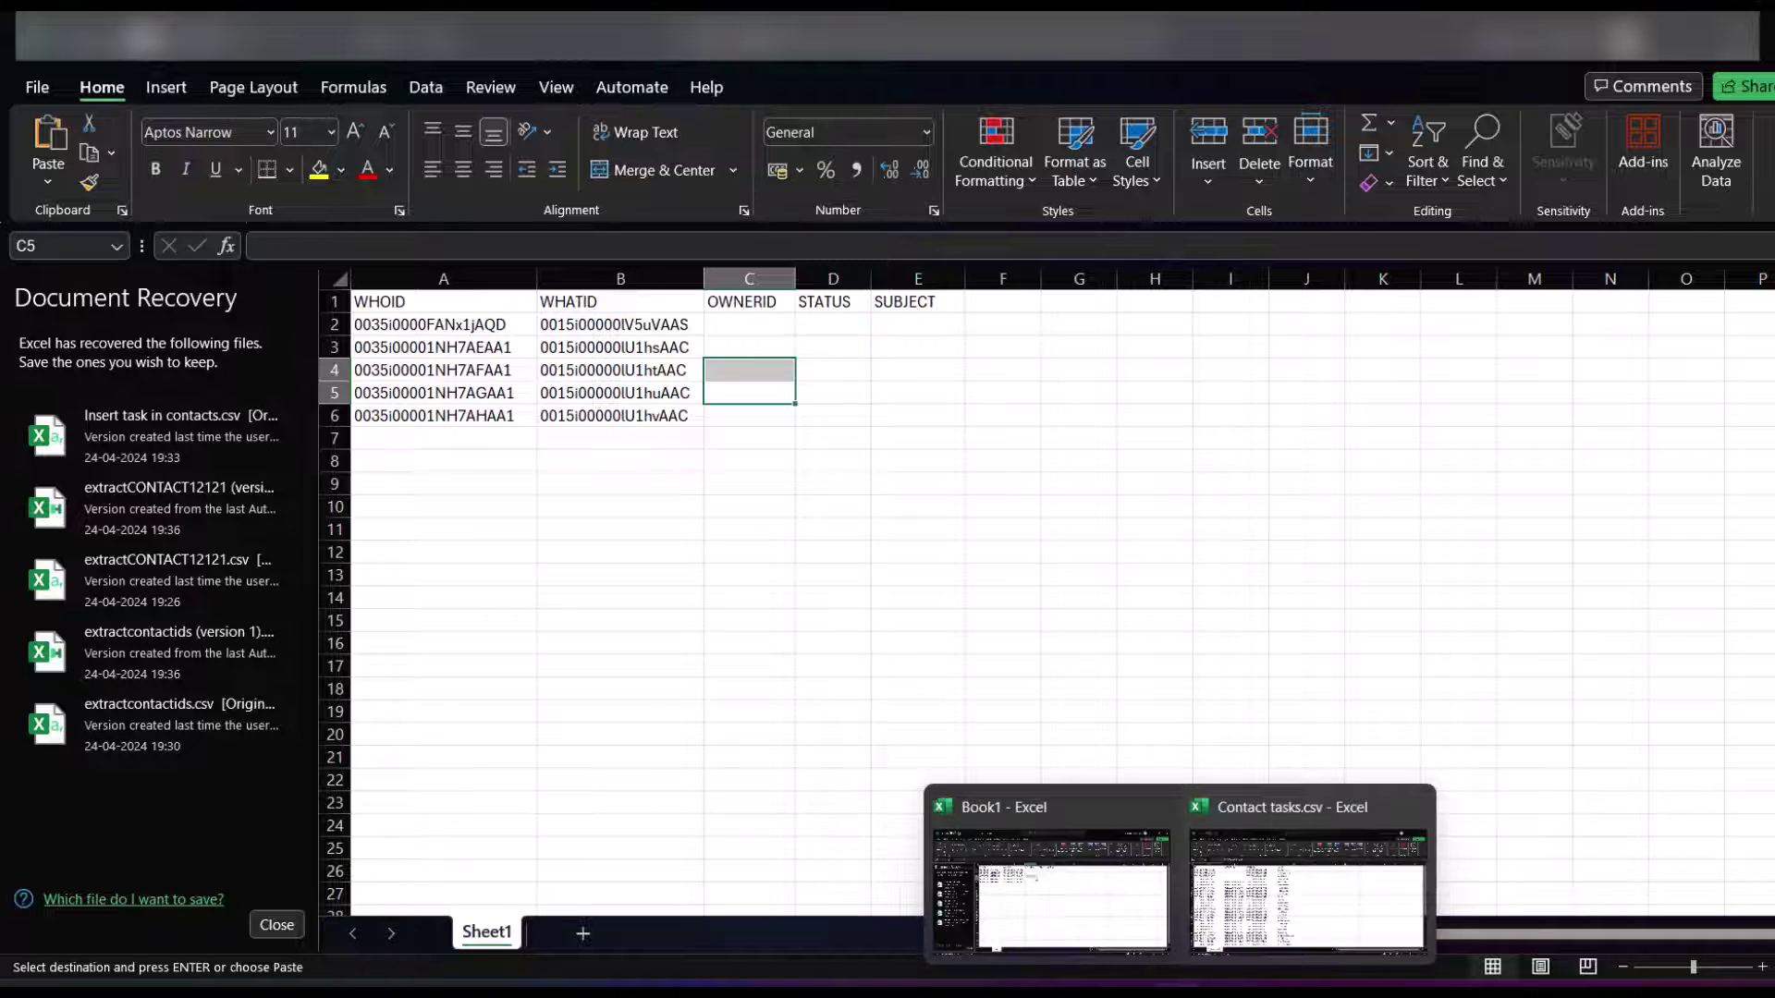
pyautogui.click(1261, 928)
pyautogui.moveTo(514, 416); pyautogui.dragTo(519, 507)
pyautogui.hotkey('ctrl', 'c')
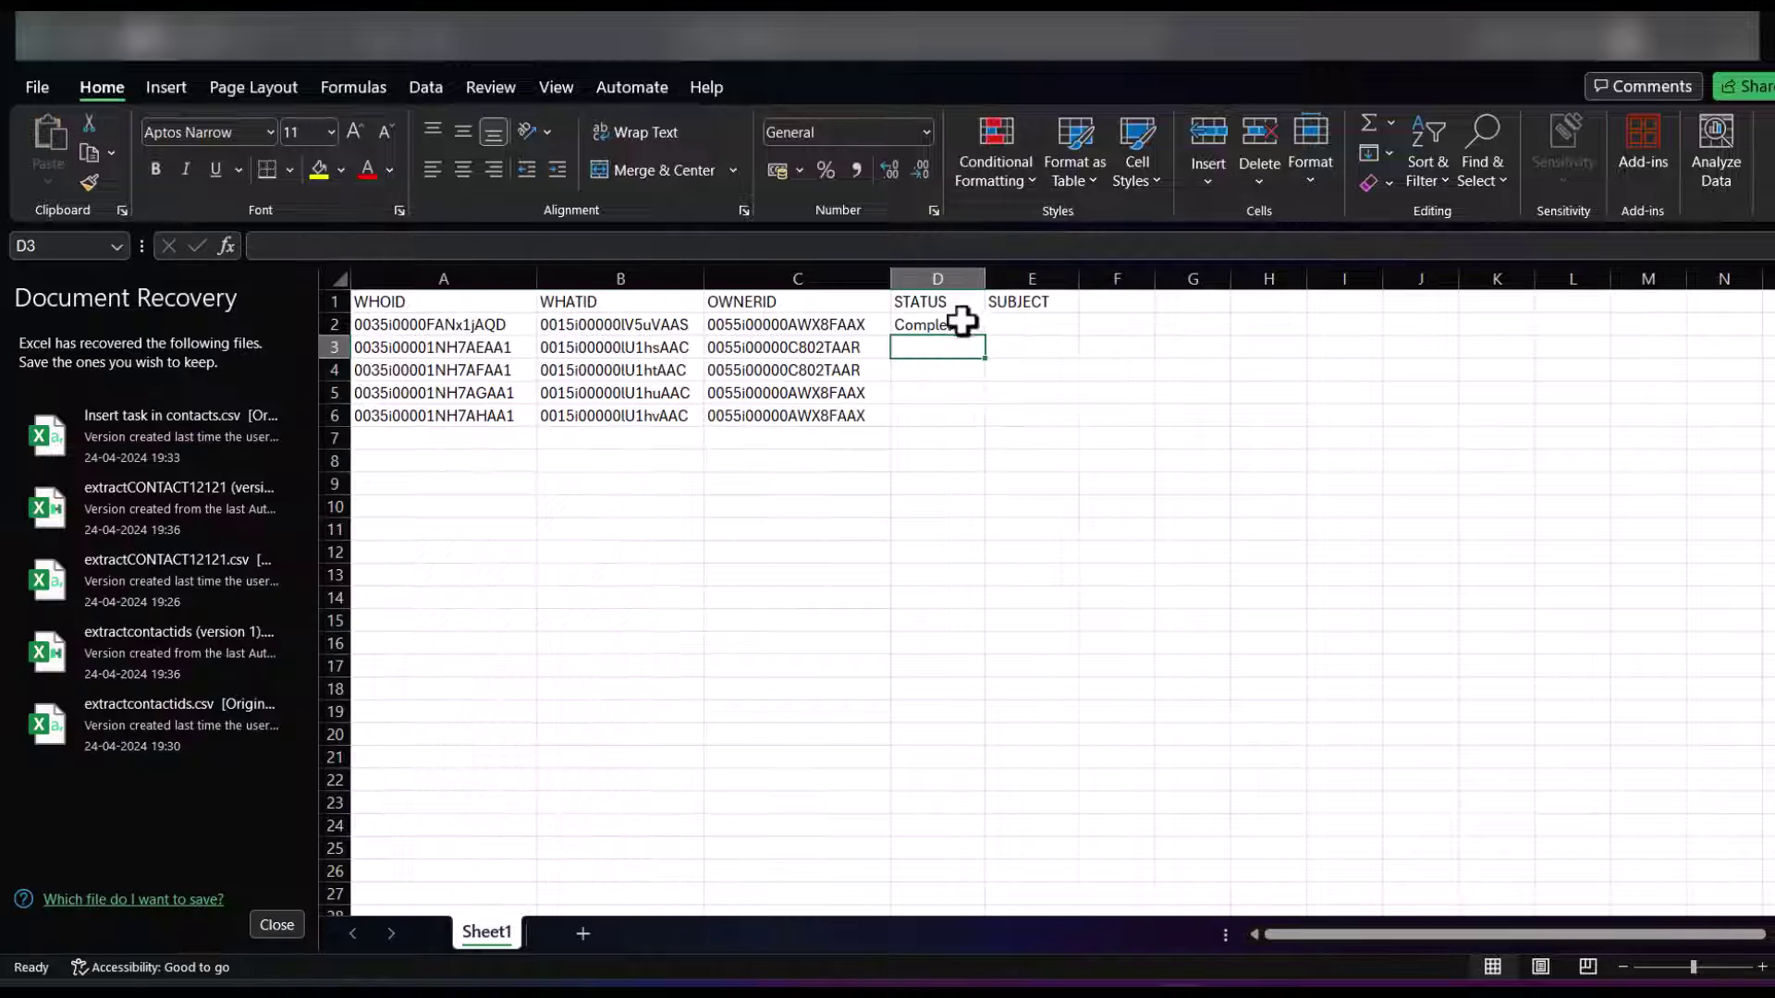
pyautogui.click(959, 324)
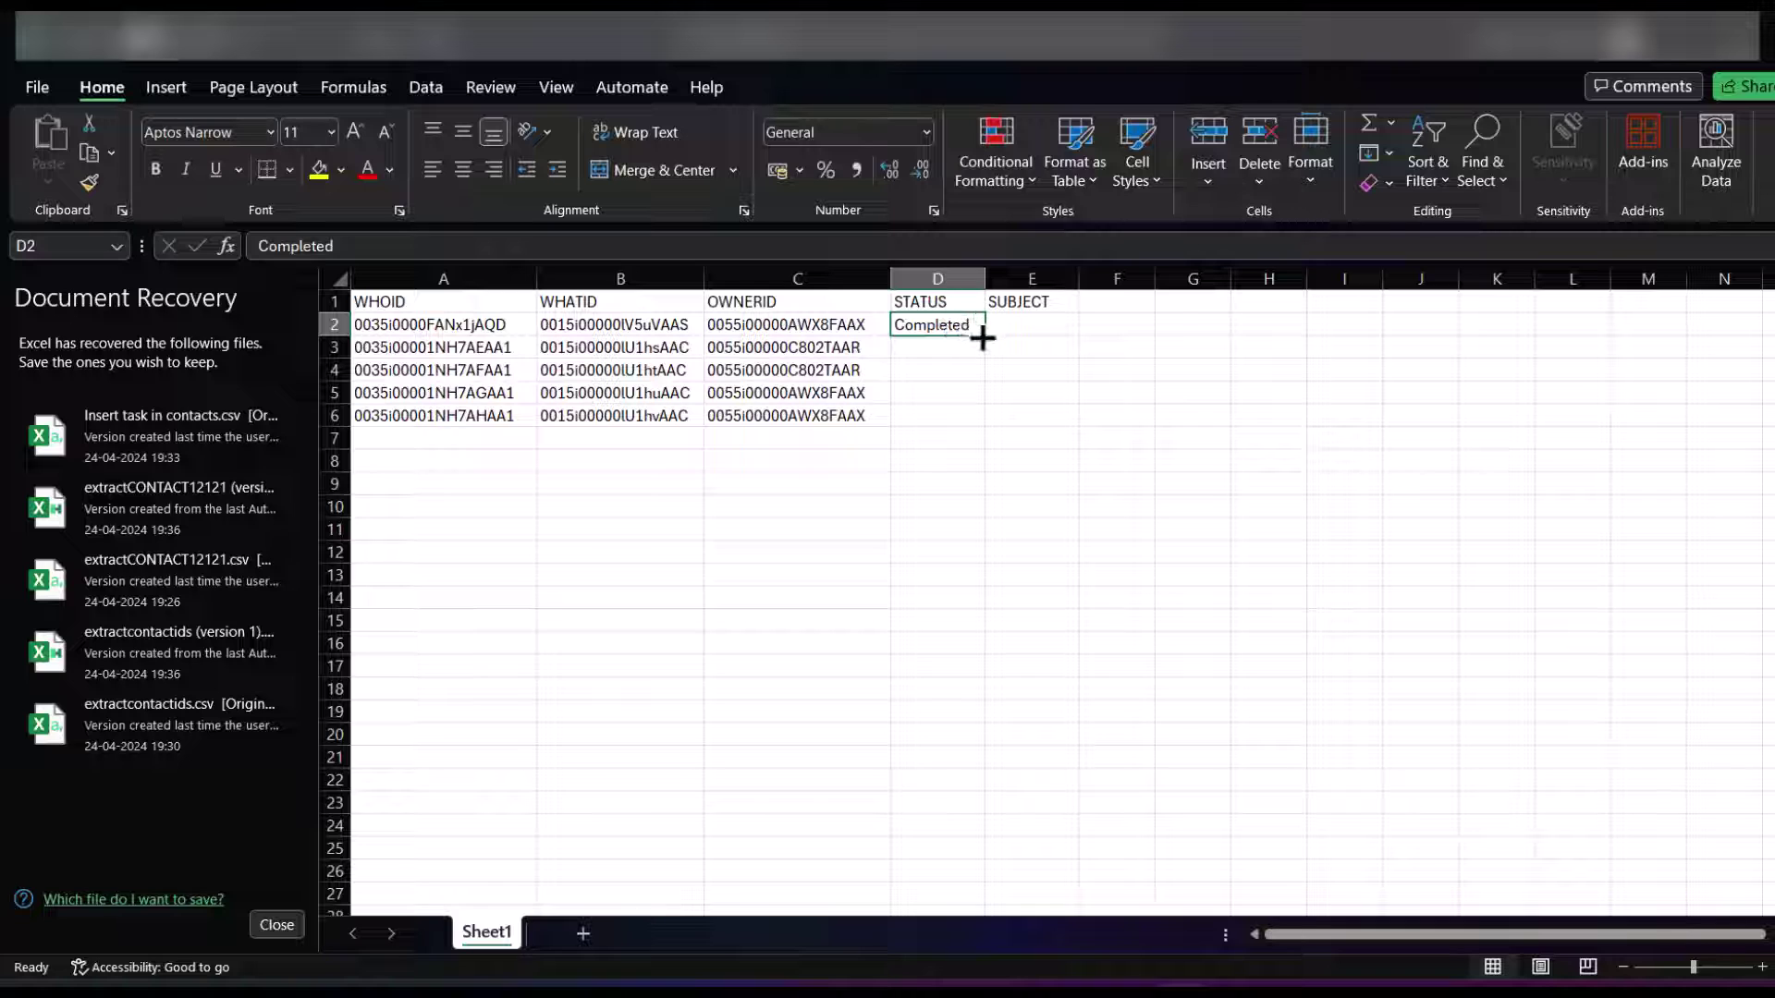
# Step: Fill Completed down all five rows and enter subjects from Client meet to Call with client
pyautogui.doubleClick(982, 339)
pyautogui.click(1054, 302)
pyautogui.click(1031, 356)
pyautogui.click(1049, 324)
pyautogui.moveTo(1079, 281); pyautogui.dragTo(1099, 286)
pyautogui.hotkey('ctrl', 'v')
pyautogui.click(1046, 449)
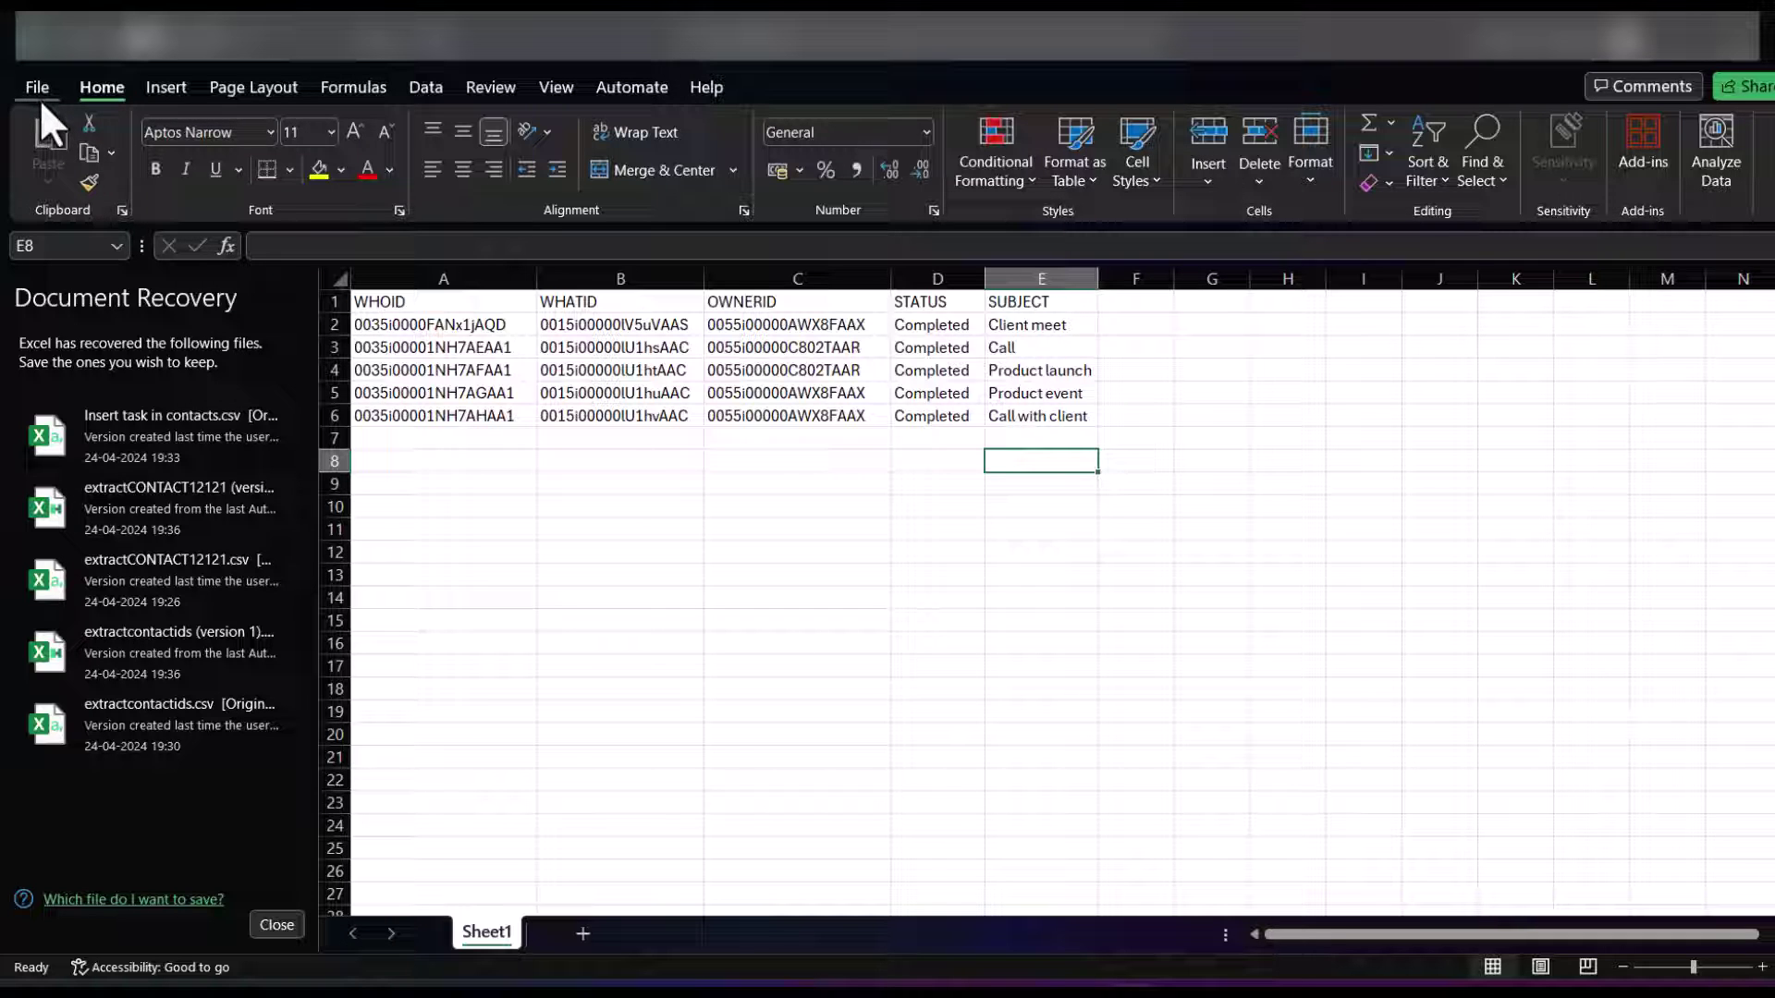
# Step: Save the task workbook to this PC, choosing its file format
pyautogui.hotkey('ctrl', 's')
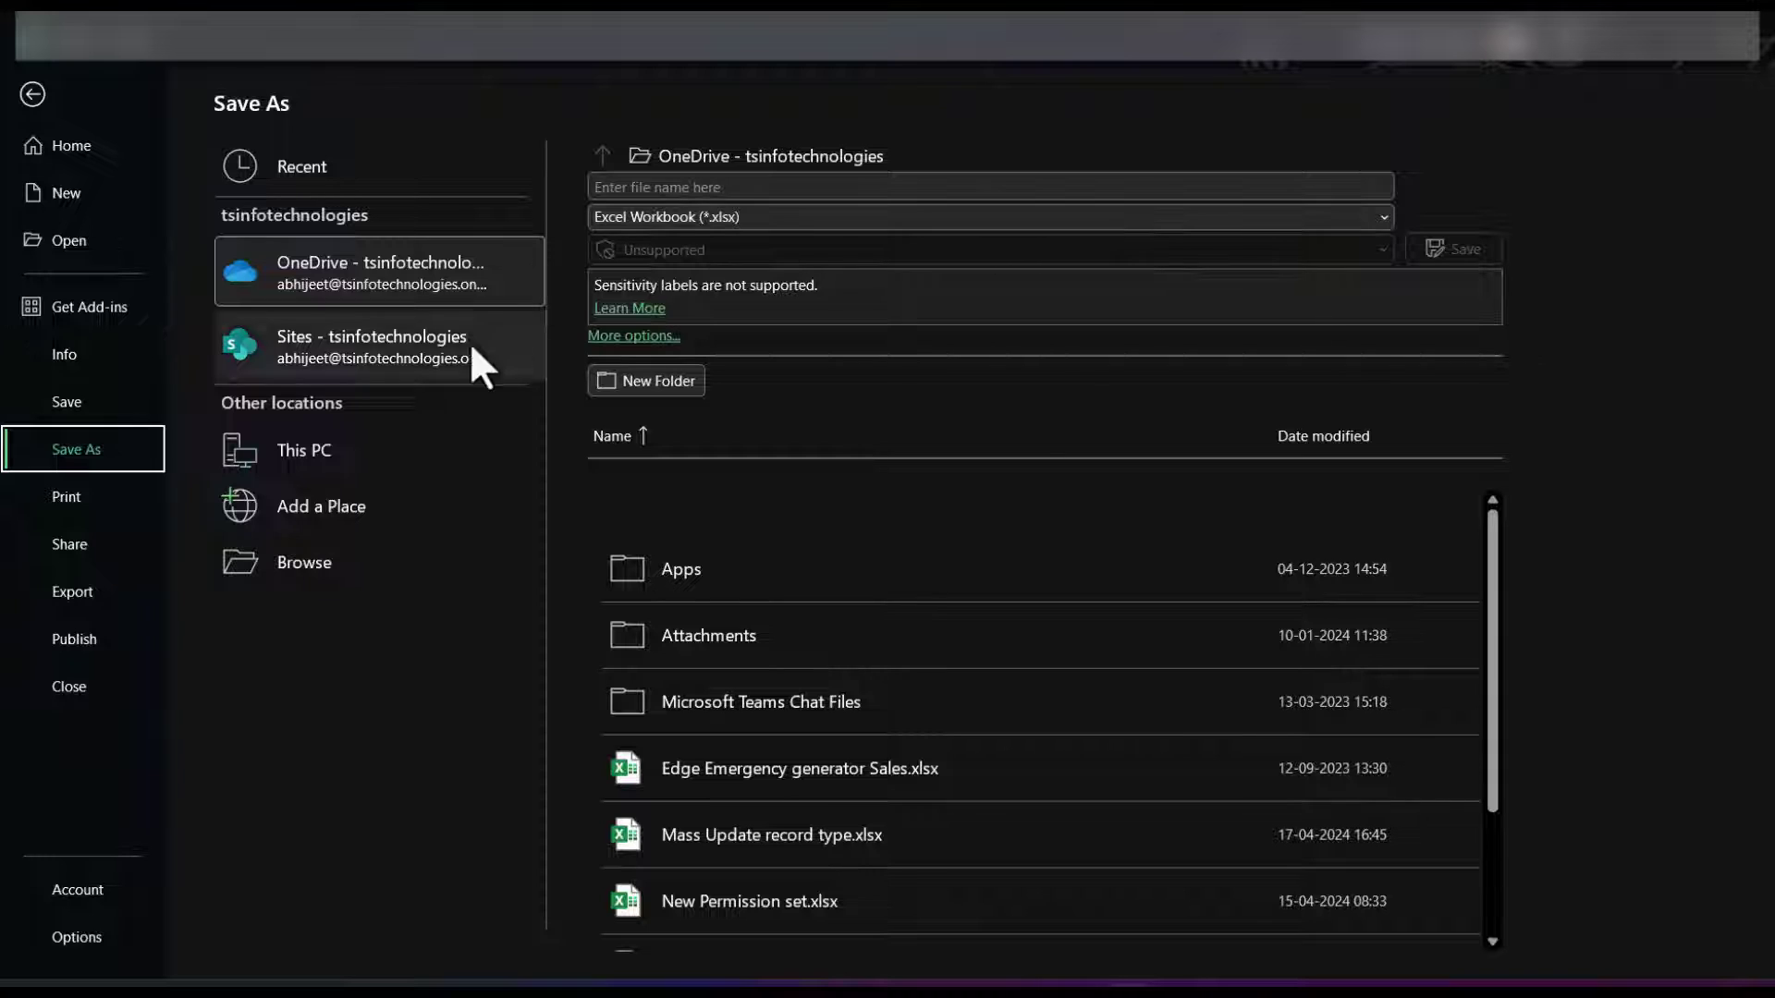
pyautogui.click(406, 450)
pyautogui.click(1161, 216)
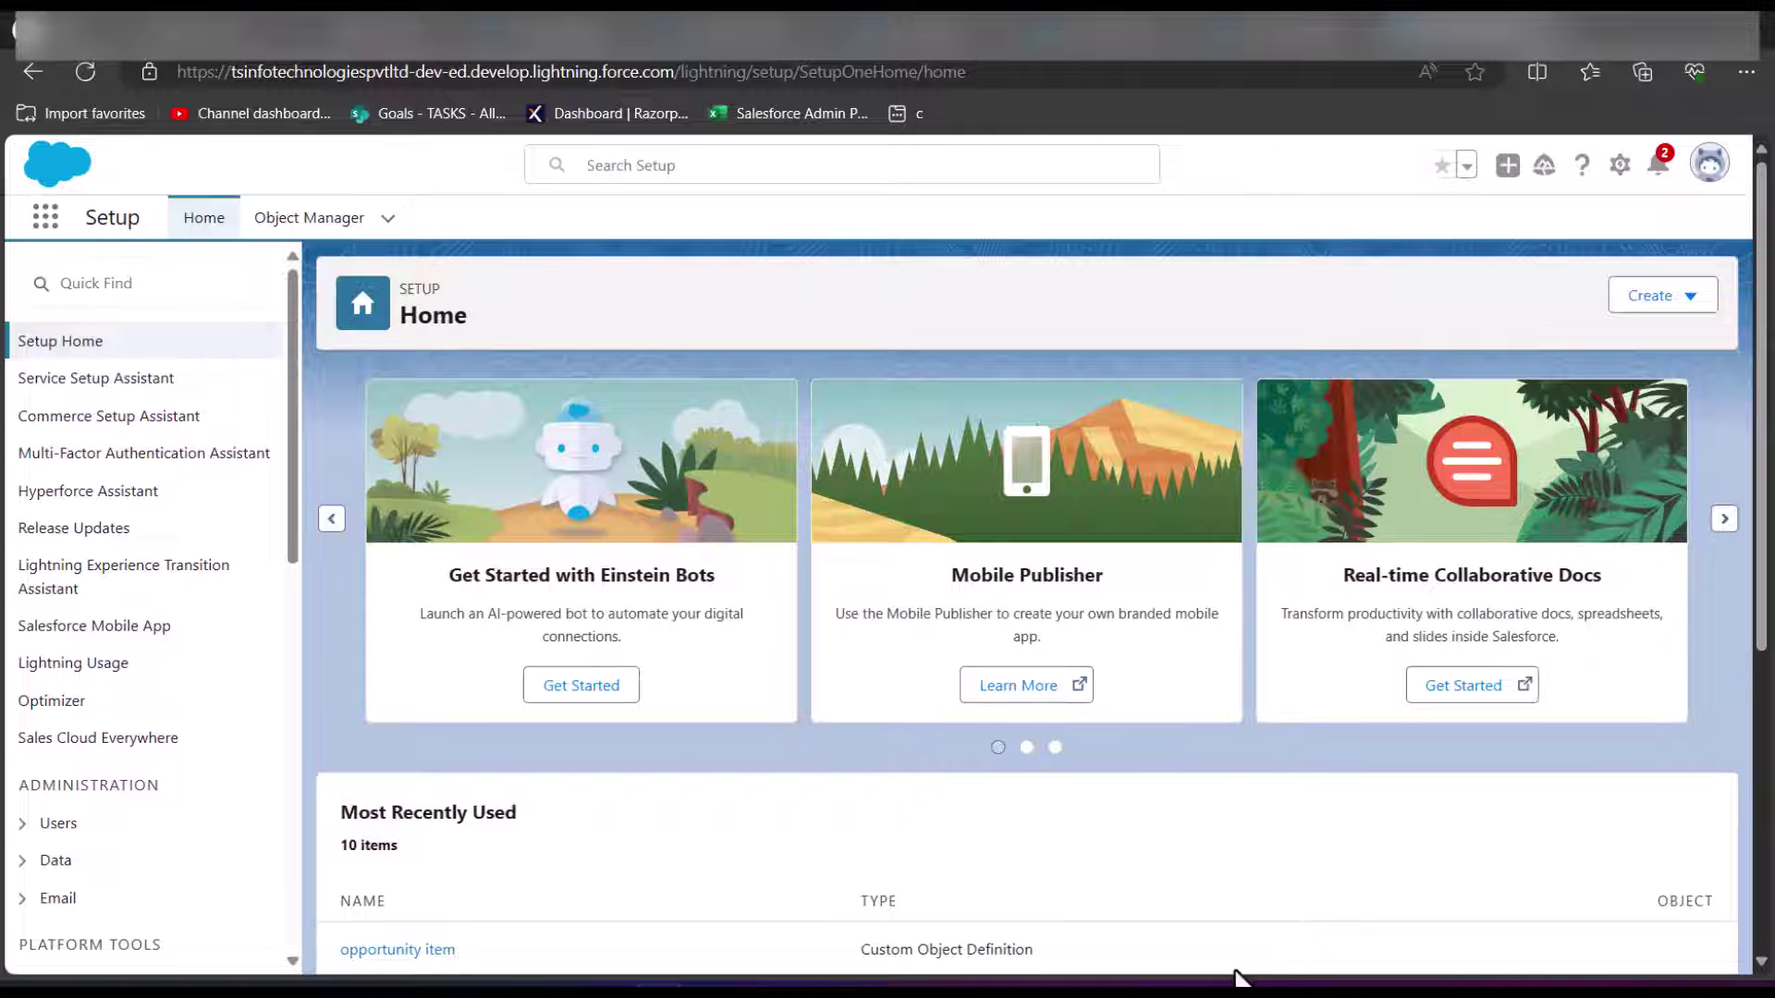
# Step: Close the exported contacts CSV viewer and the Operation Finished dialog in Data Loader
pyautogui.moveTo(1230, 980)
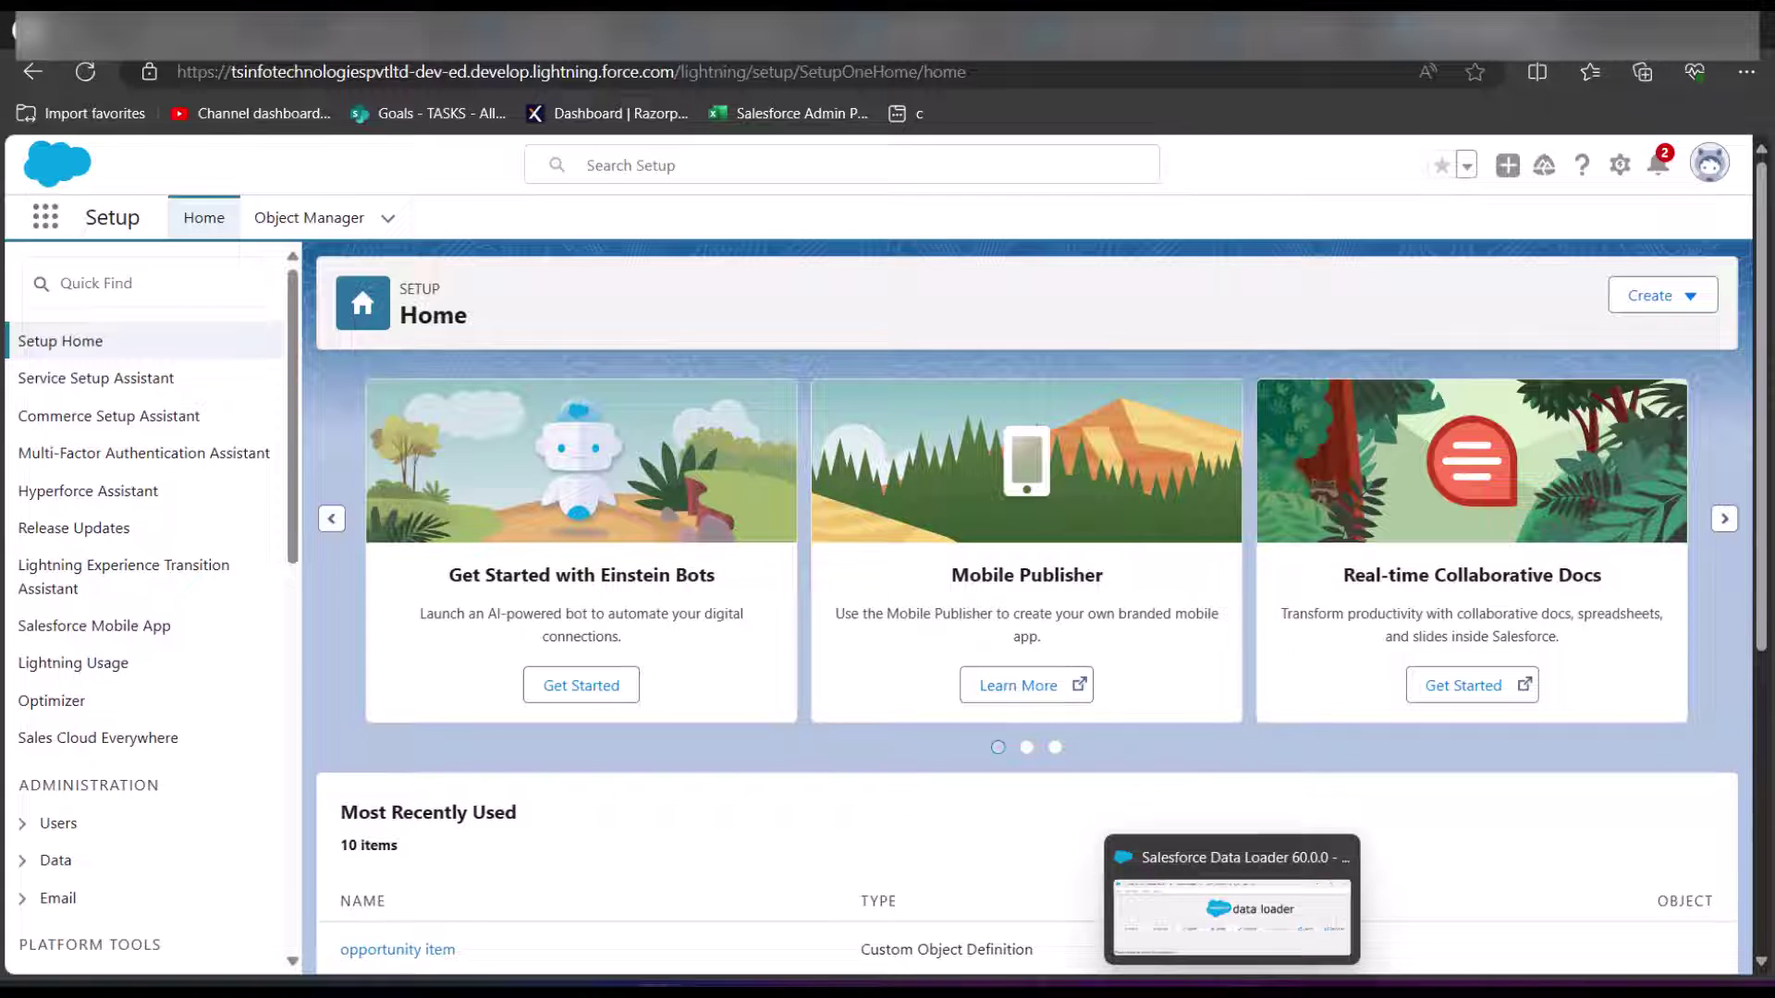
pyautogui.click(1230, 915)
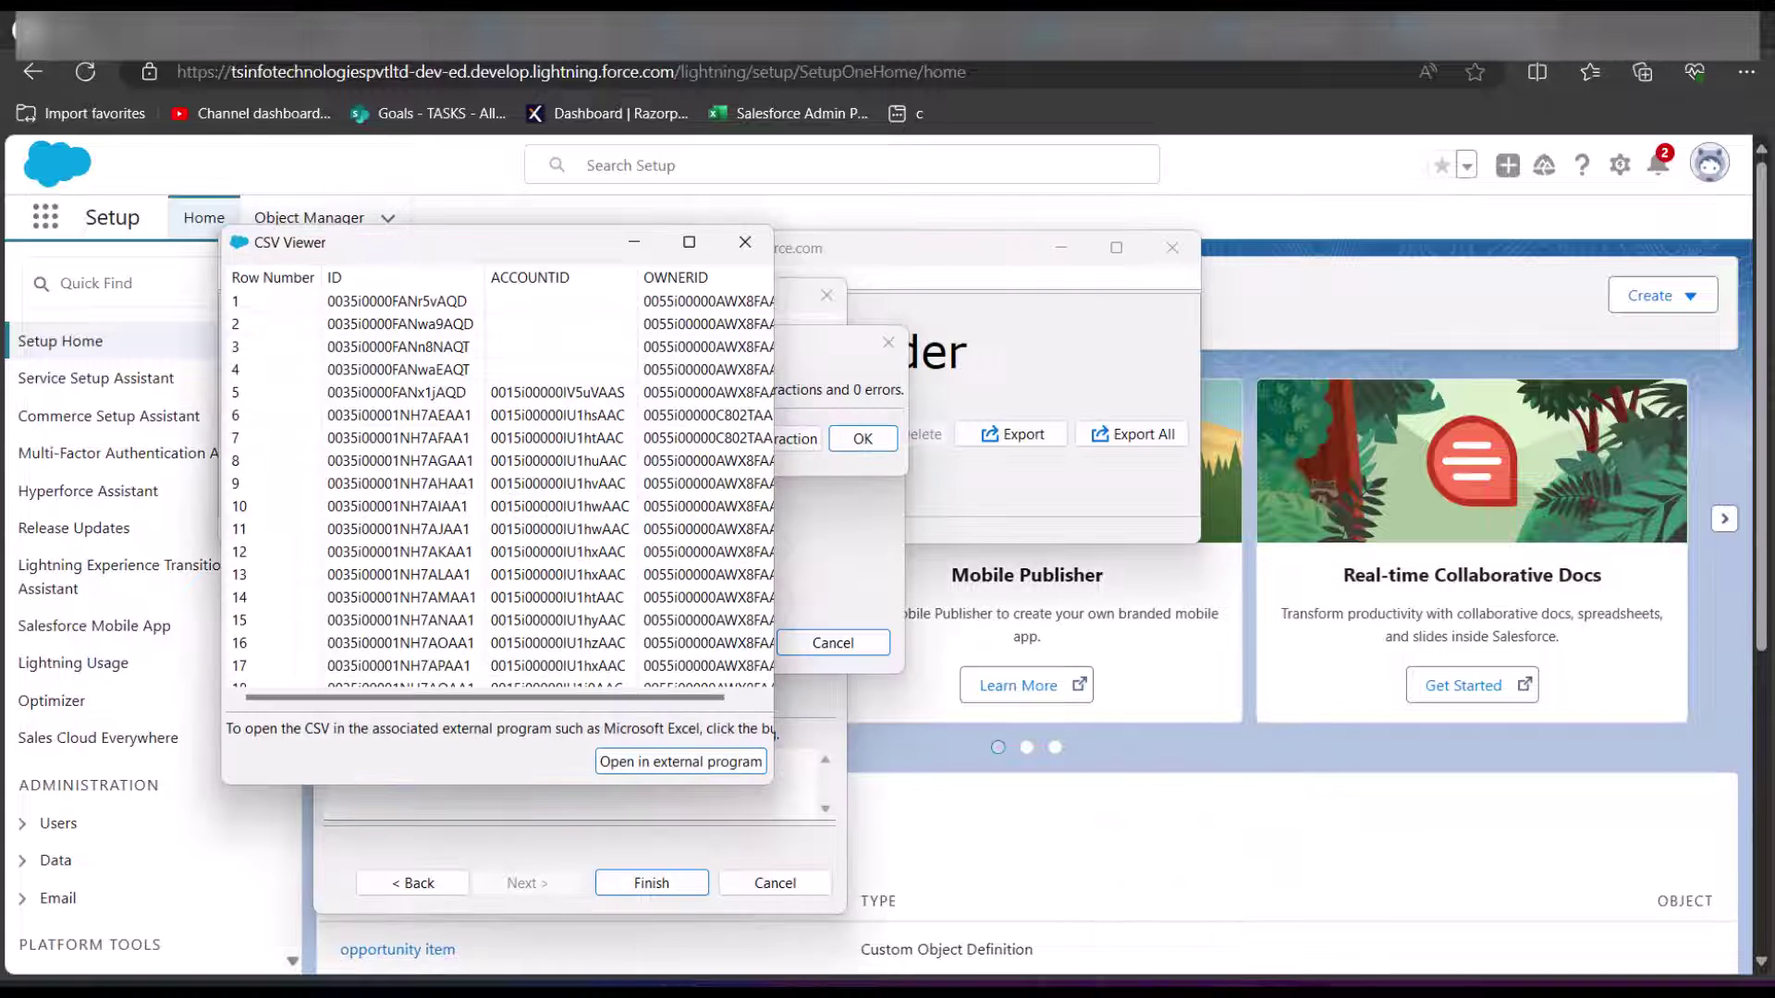
pyautogui.click(745, 243)
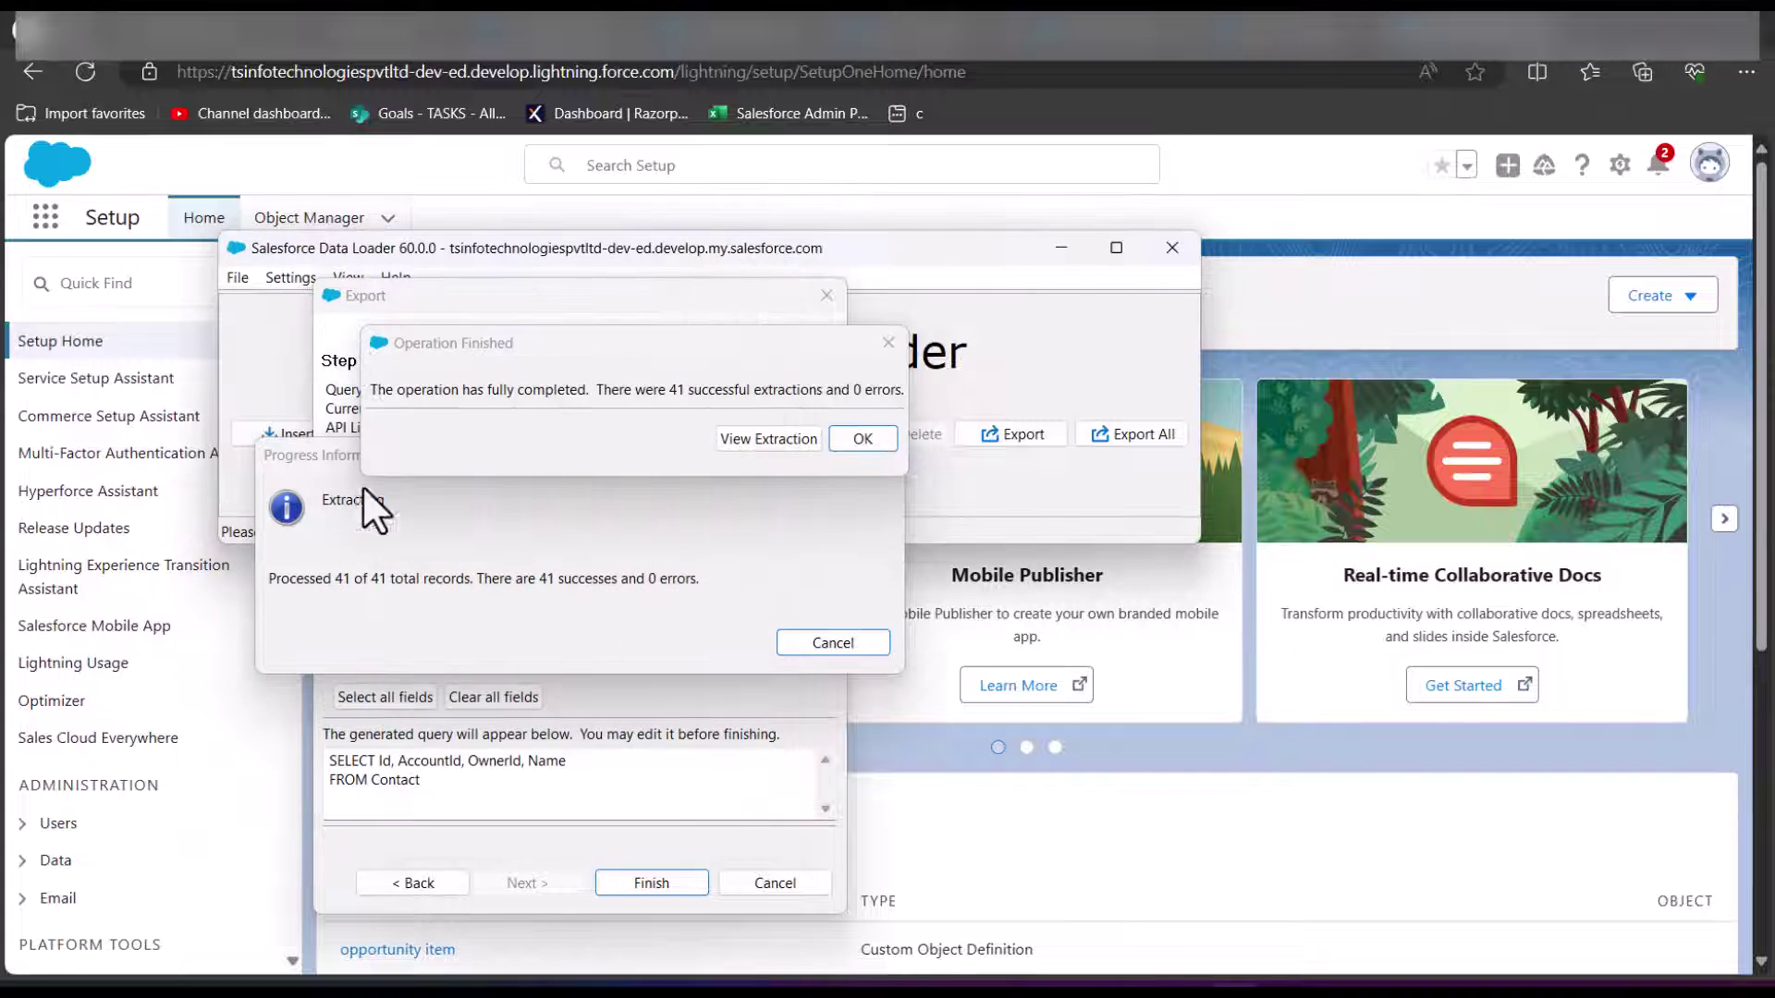
pyautogui.click(886, 345)
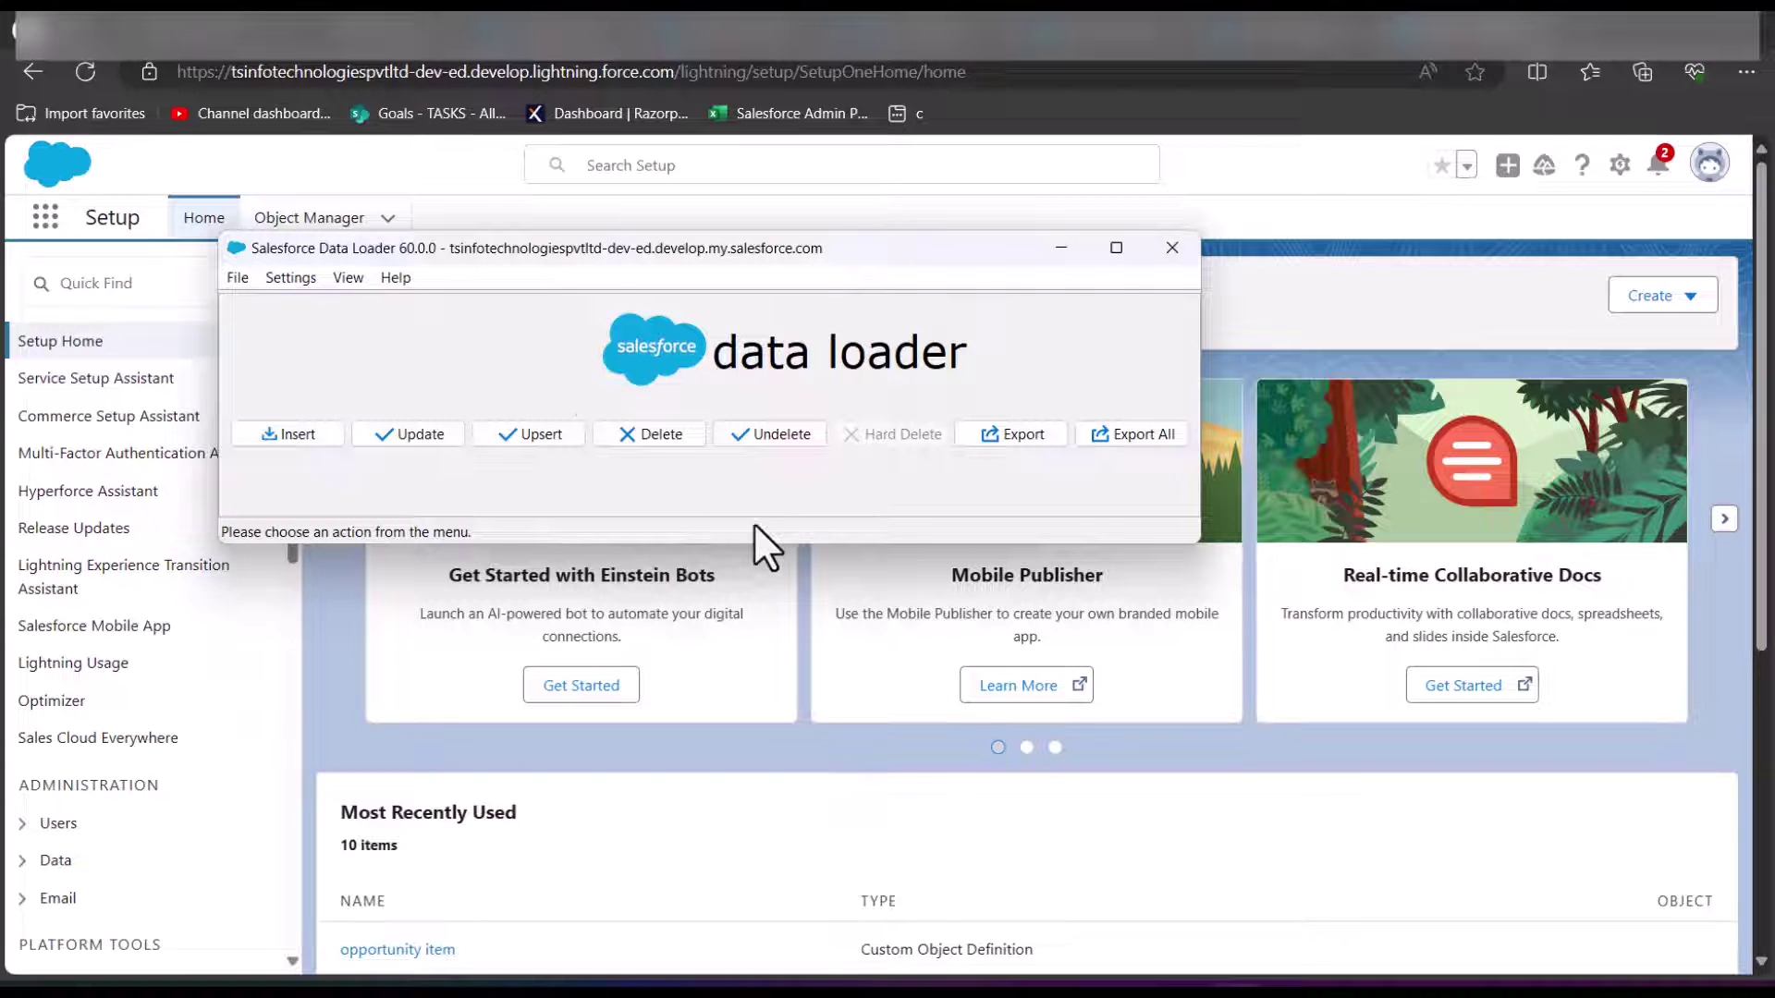
# Step: Start an Insert with all objects shown, select Task and choose the contacts task CSV
pyautogui.click(288, 433)
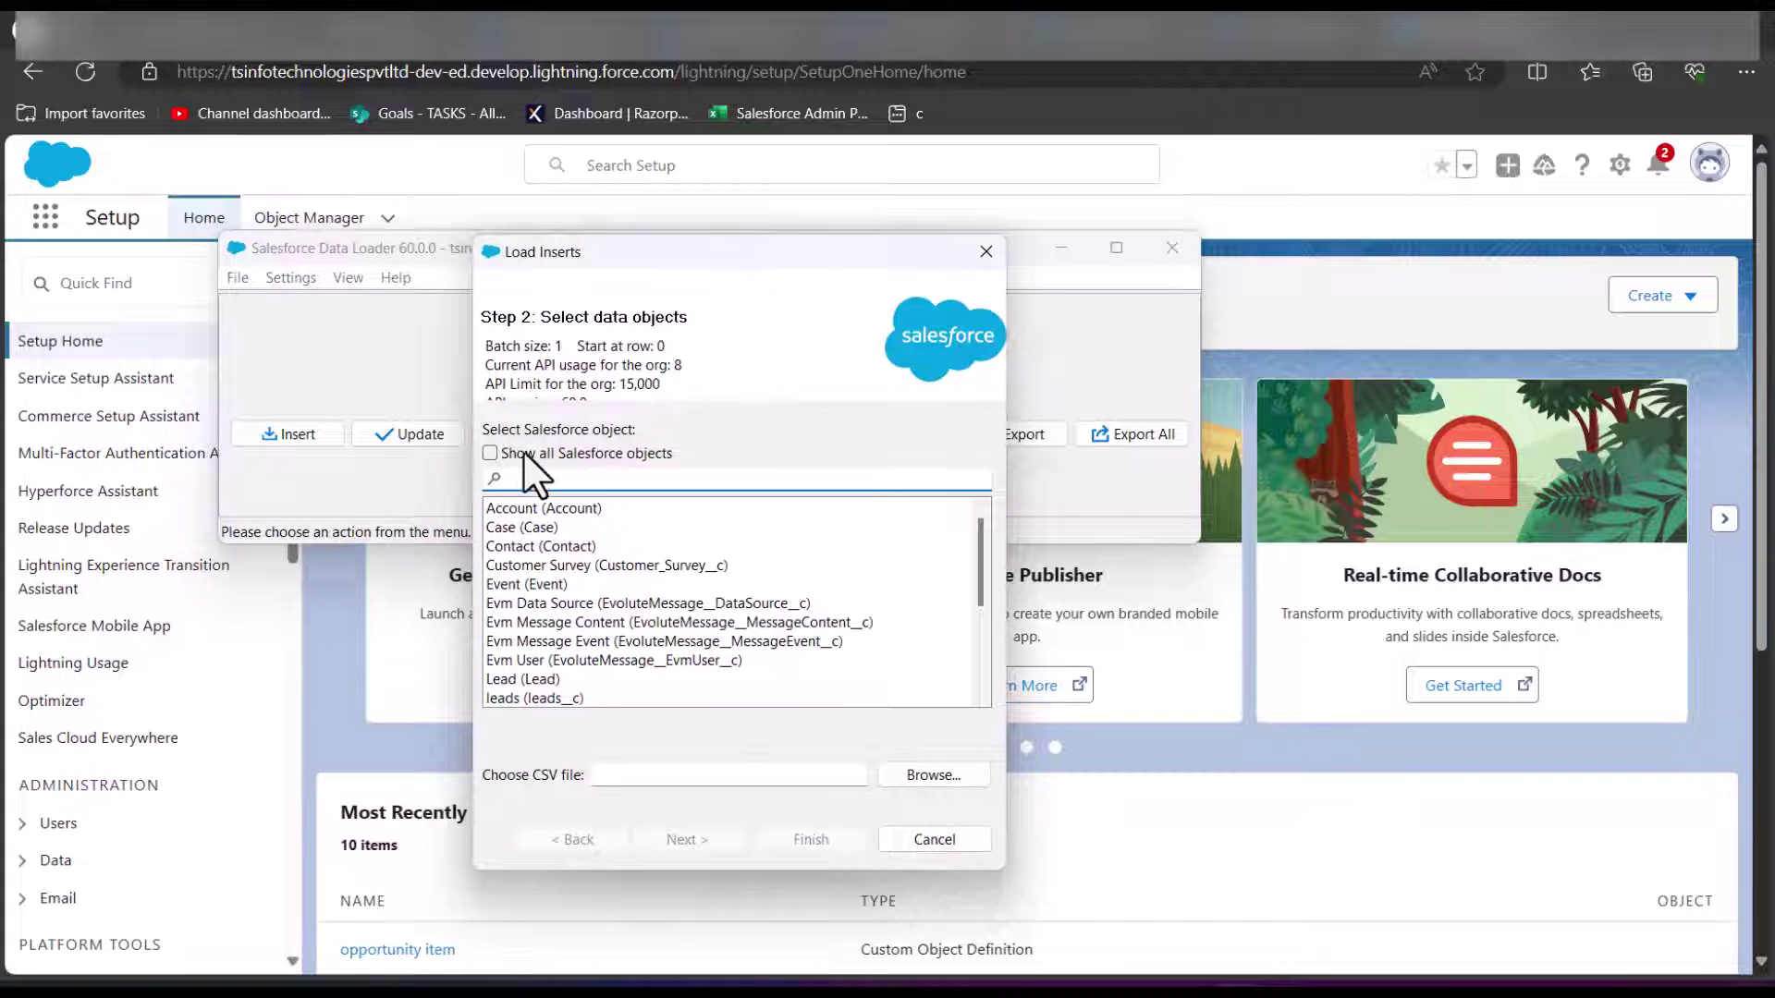
pyautogui.click(489, 454)
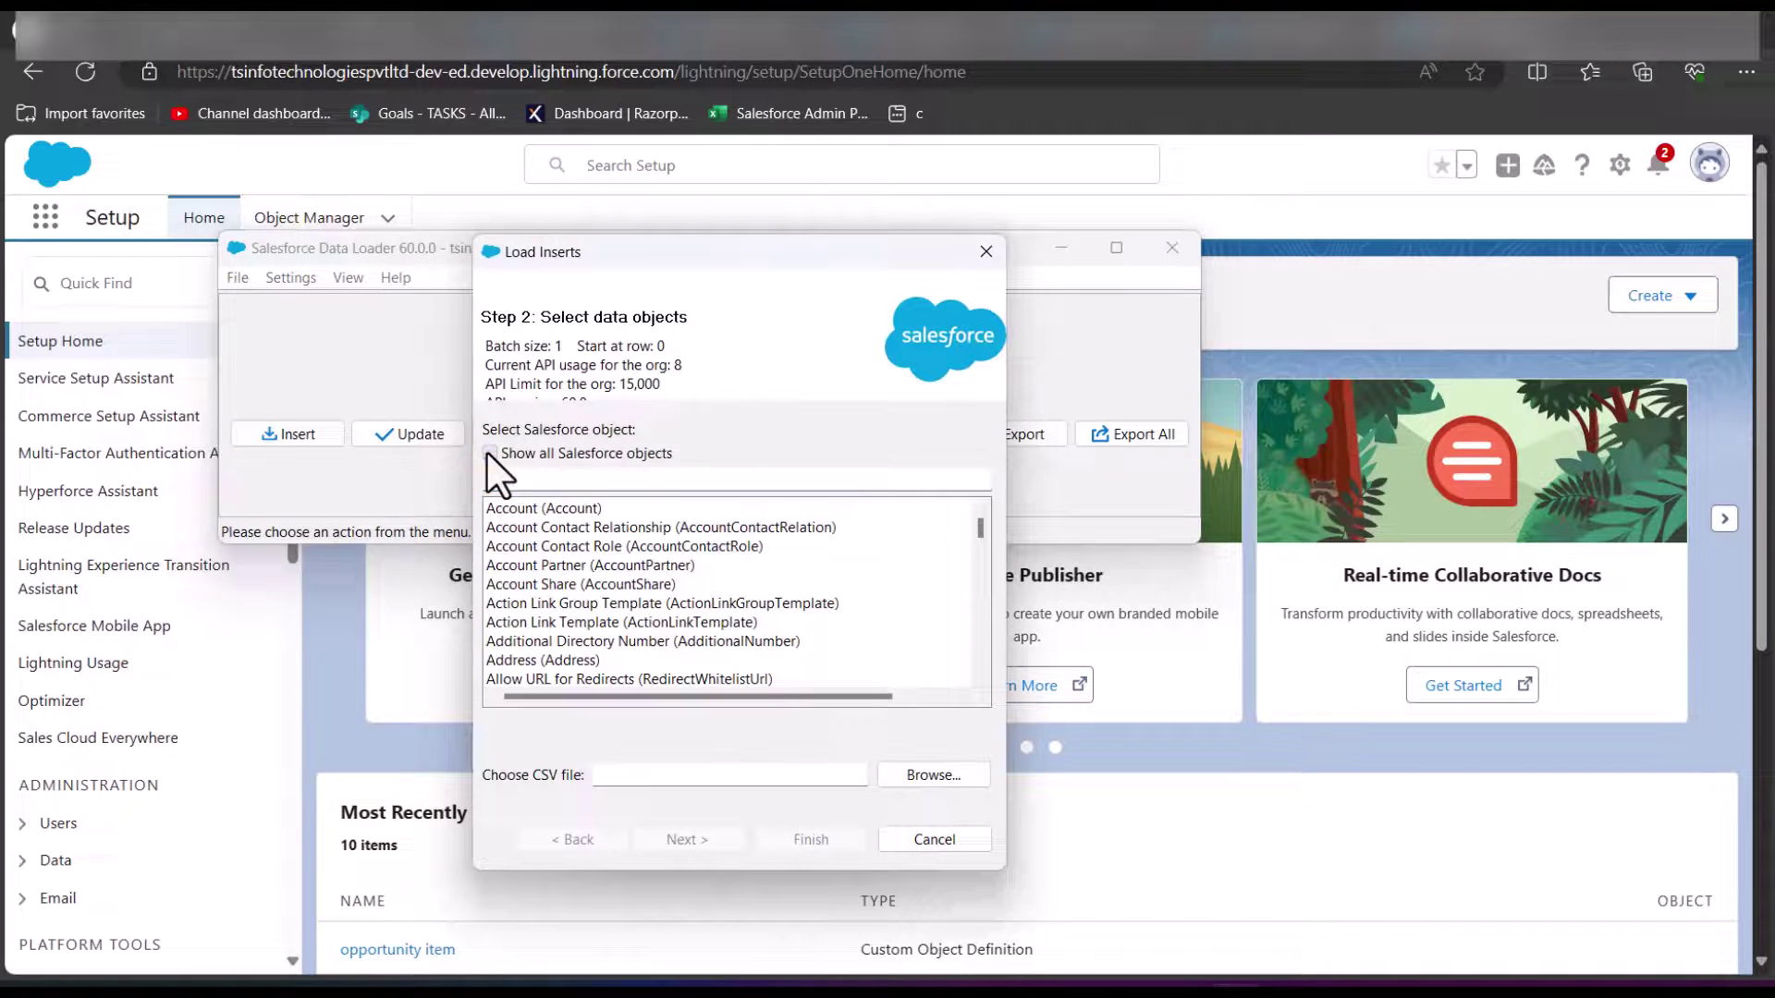
pyautogui.click(529, 476)
pyautogui.write('ta')
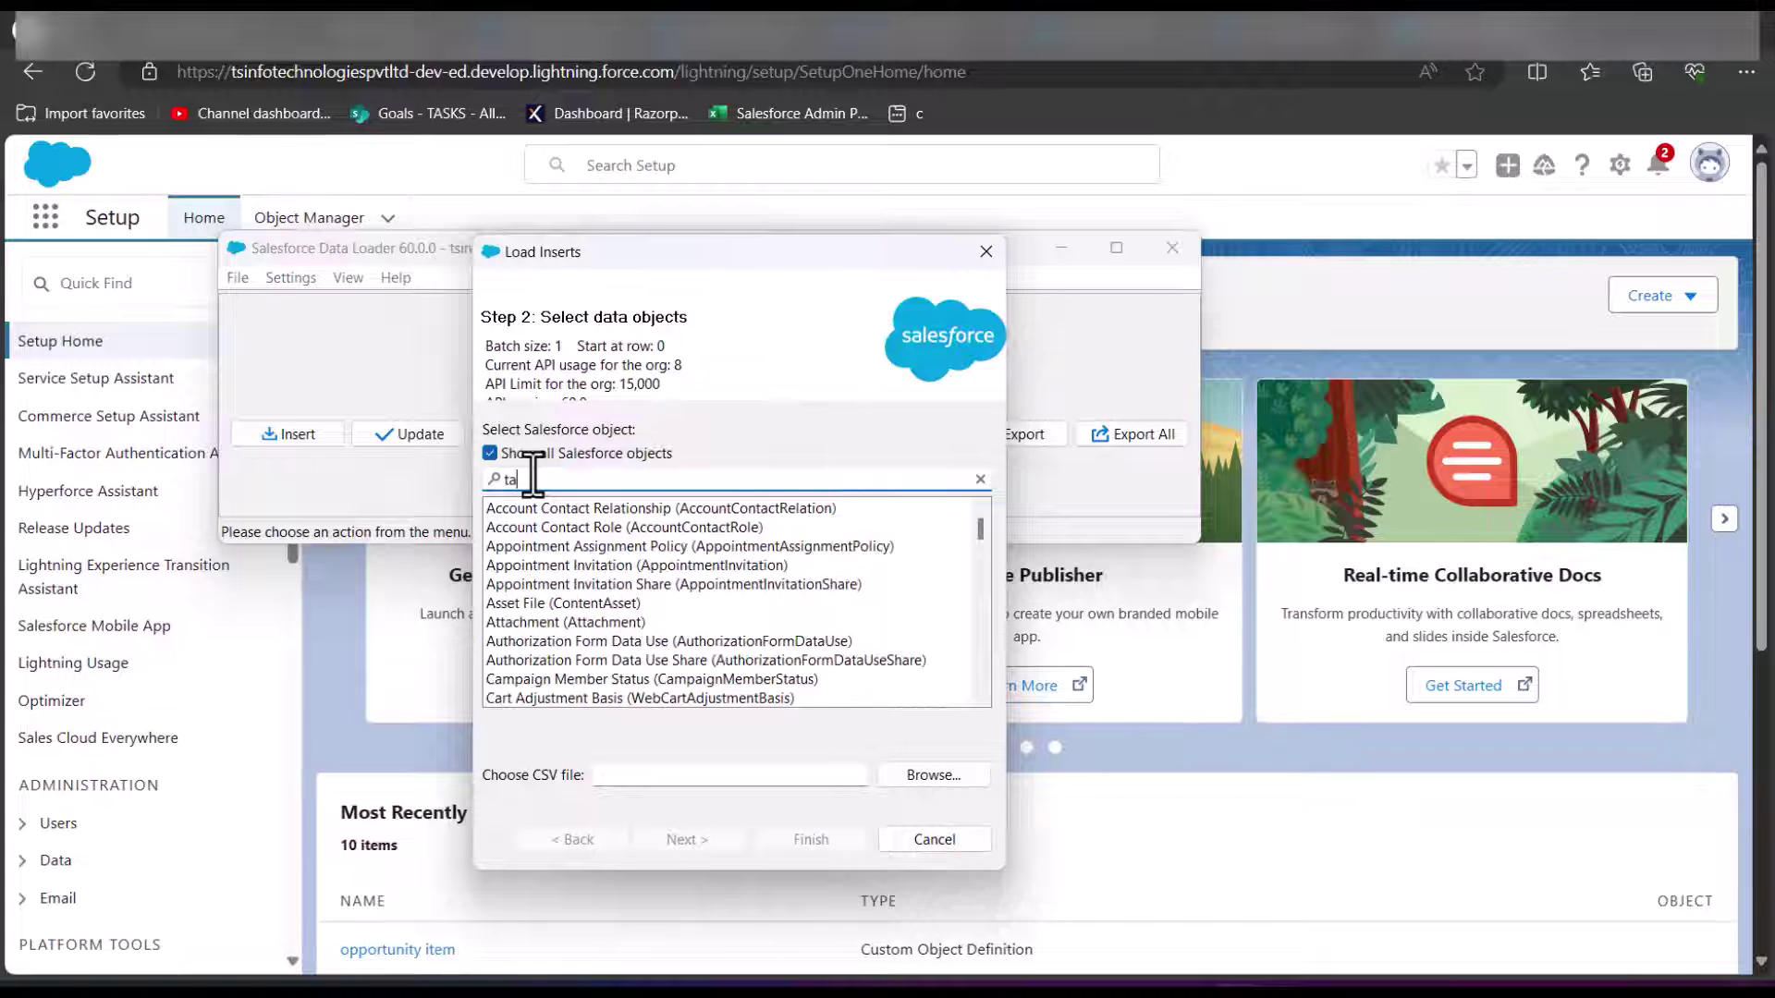
pyautogui.write('sk')
pyautogui.press('Tab')
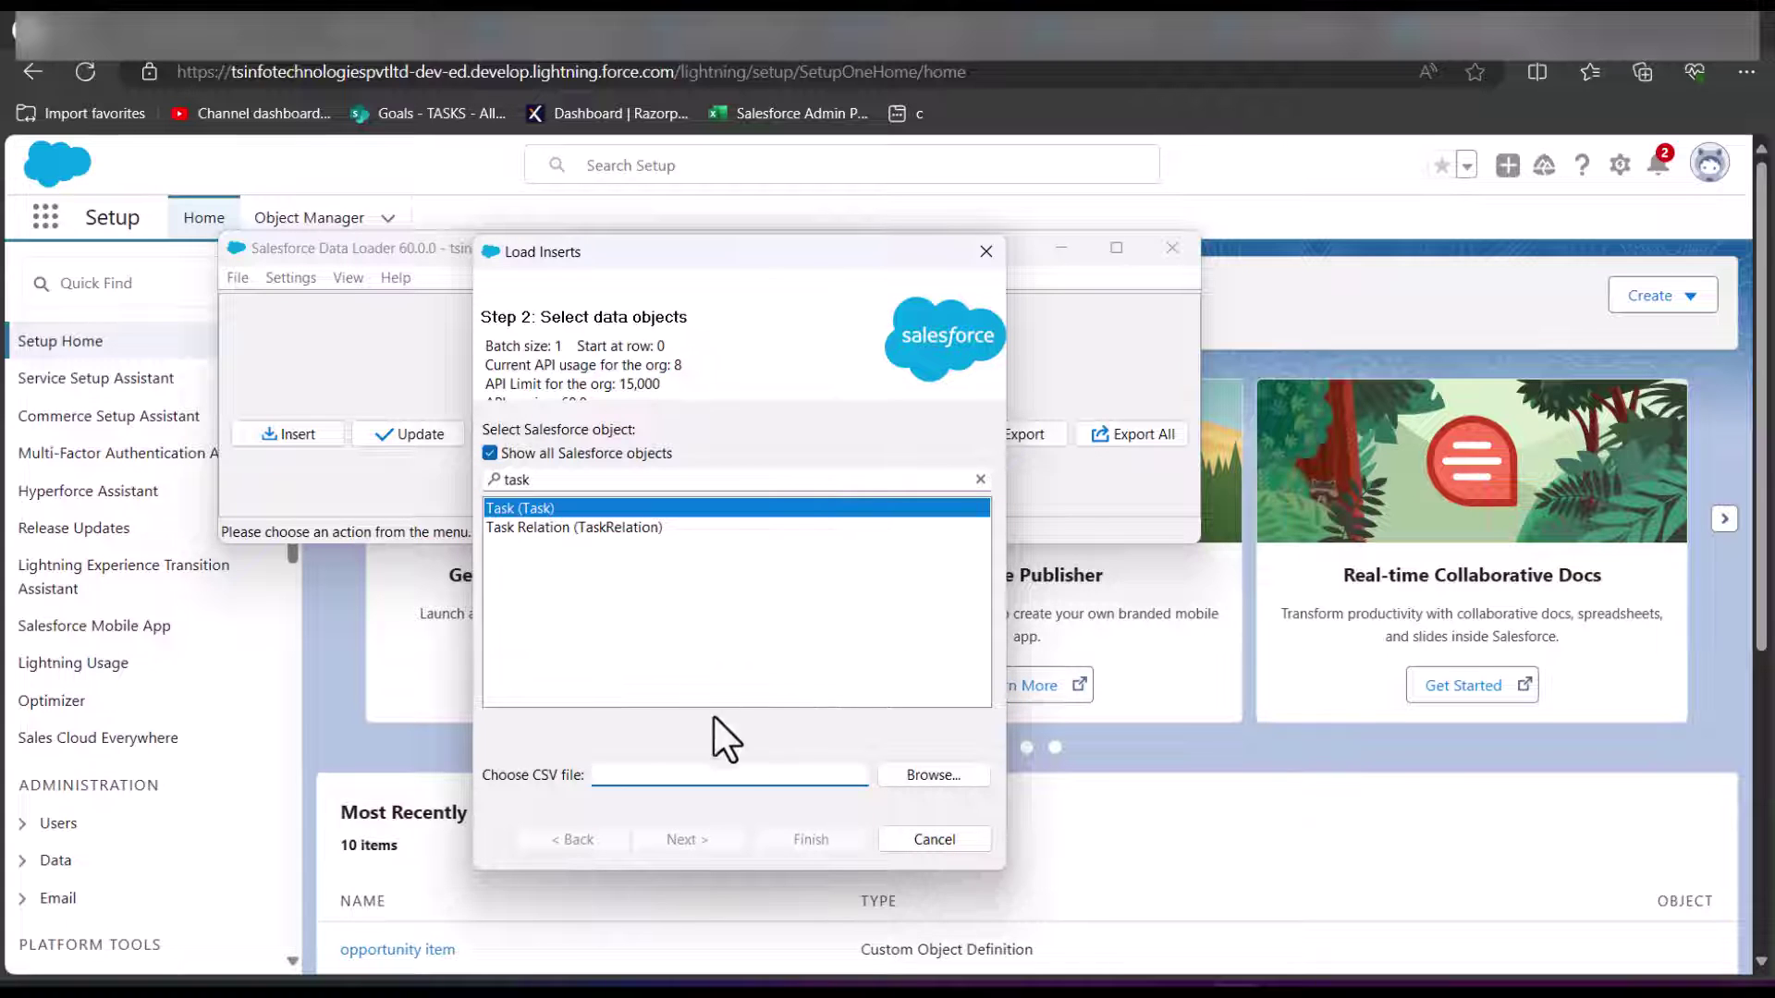
pyautogui.click(929, 776)
pyautogui.doubleClick(903, 752)
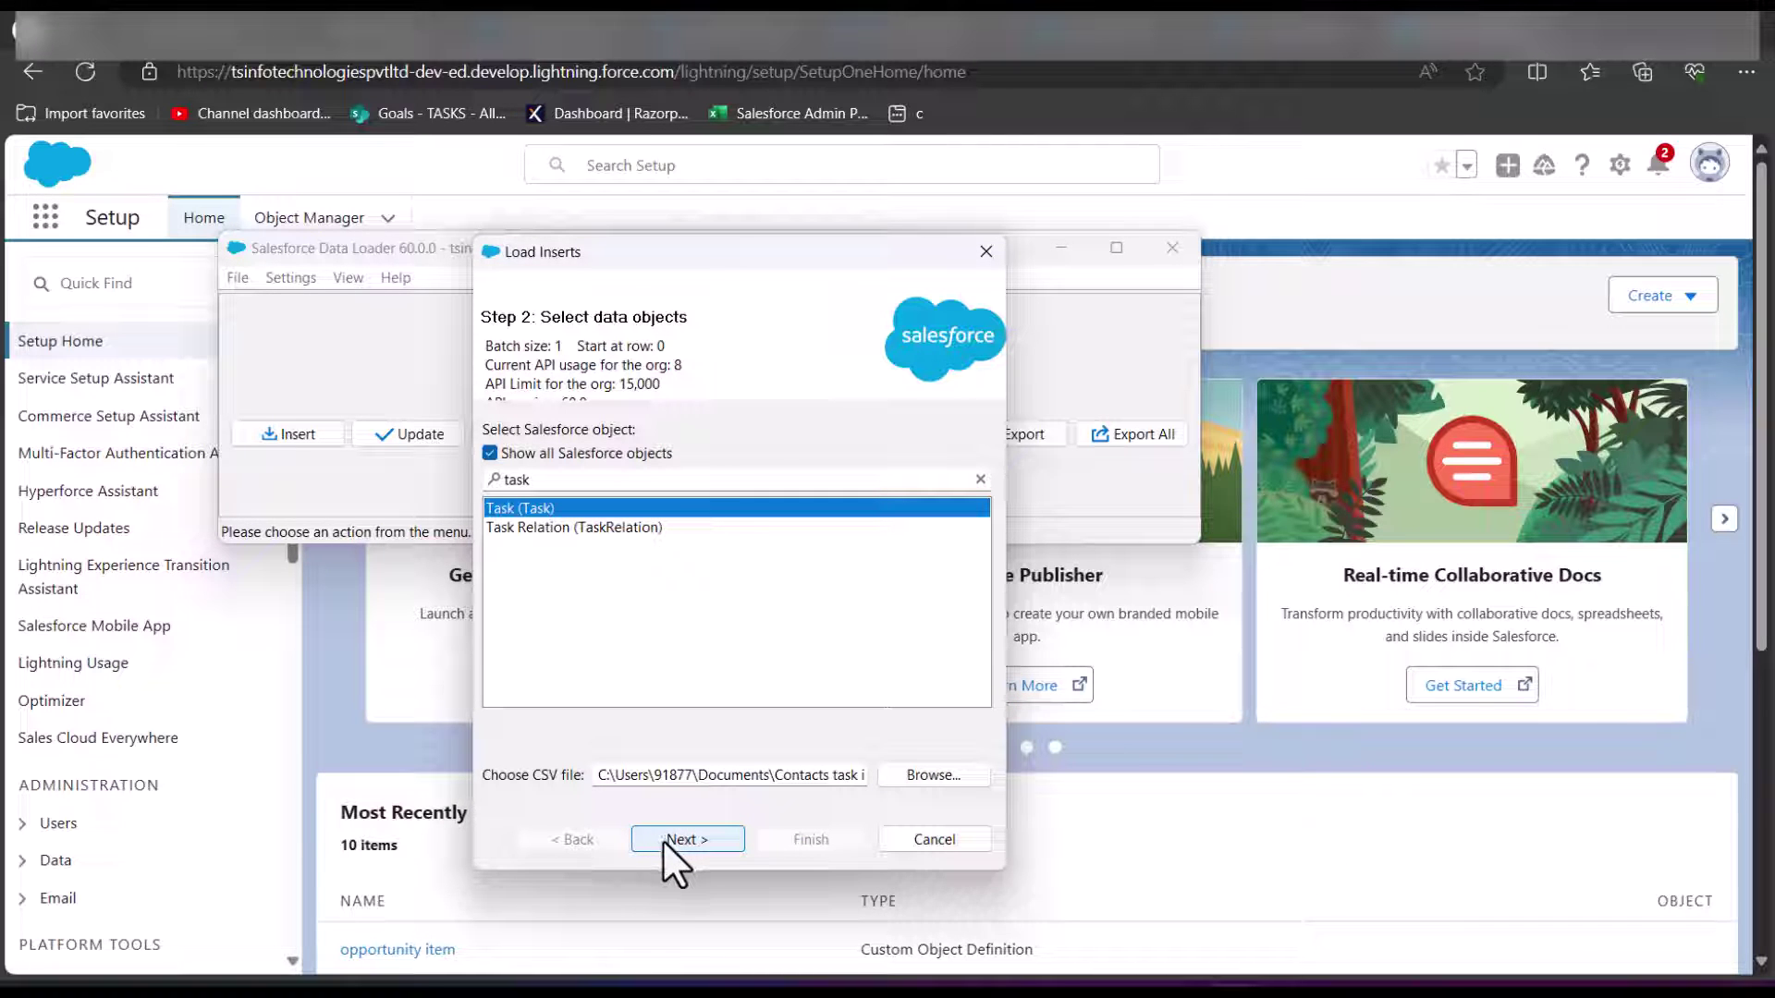
# Step: Accept the 5-row data check and auto-match WHOID, WHATID, OWNERID, STATUS, SUBJECT to Task fields
pyautogui.click(662, 839)
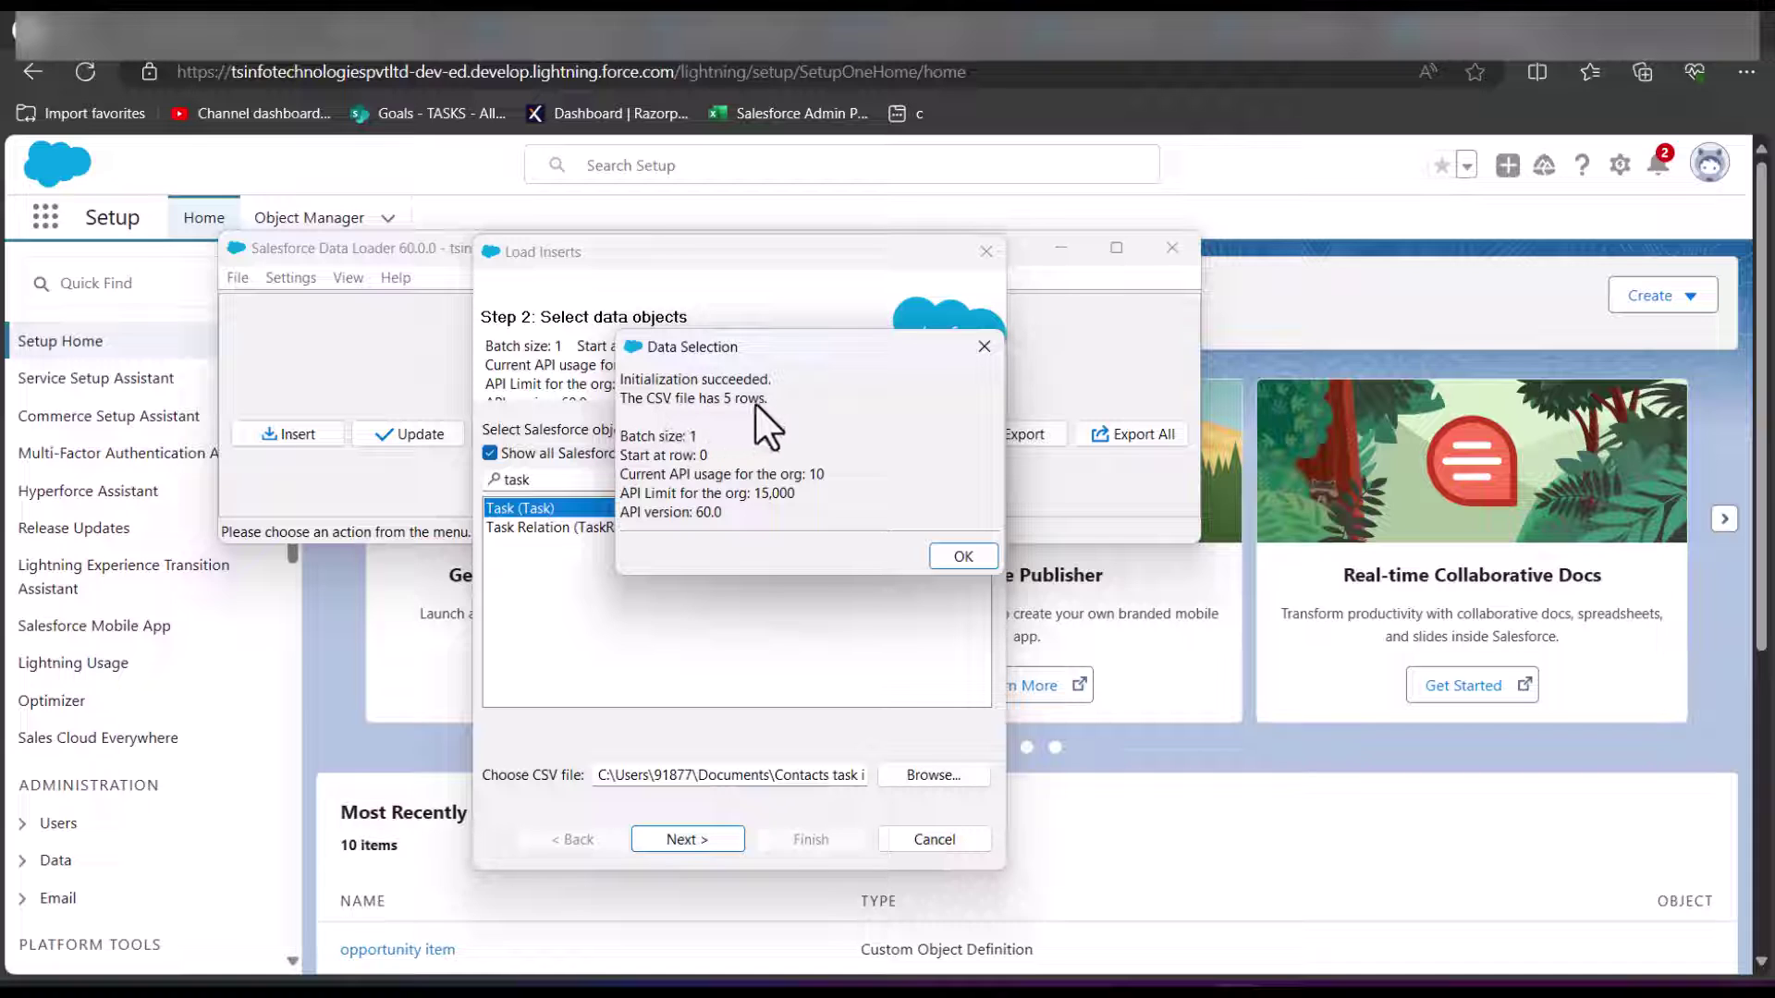
pyautogui.click(962, 556)
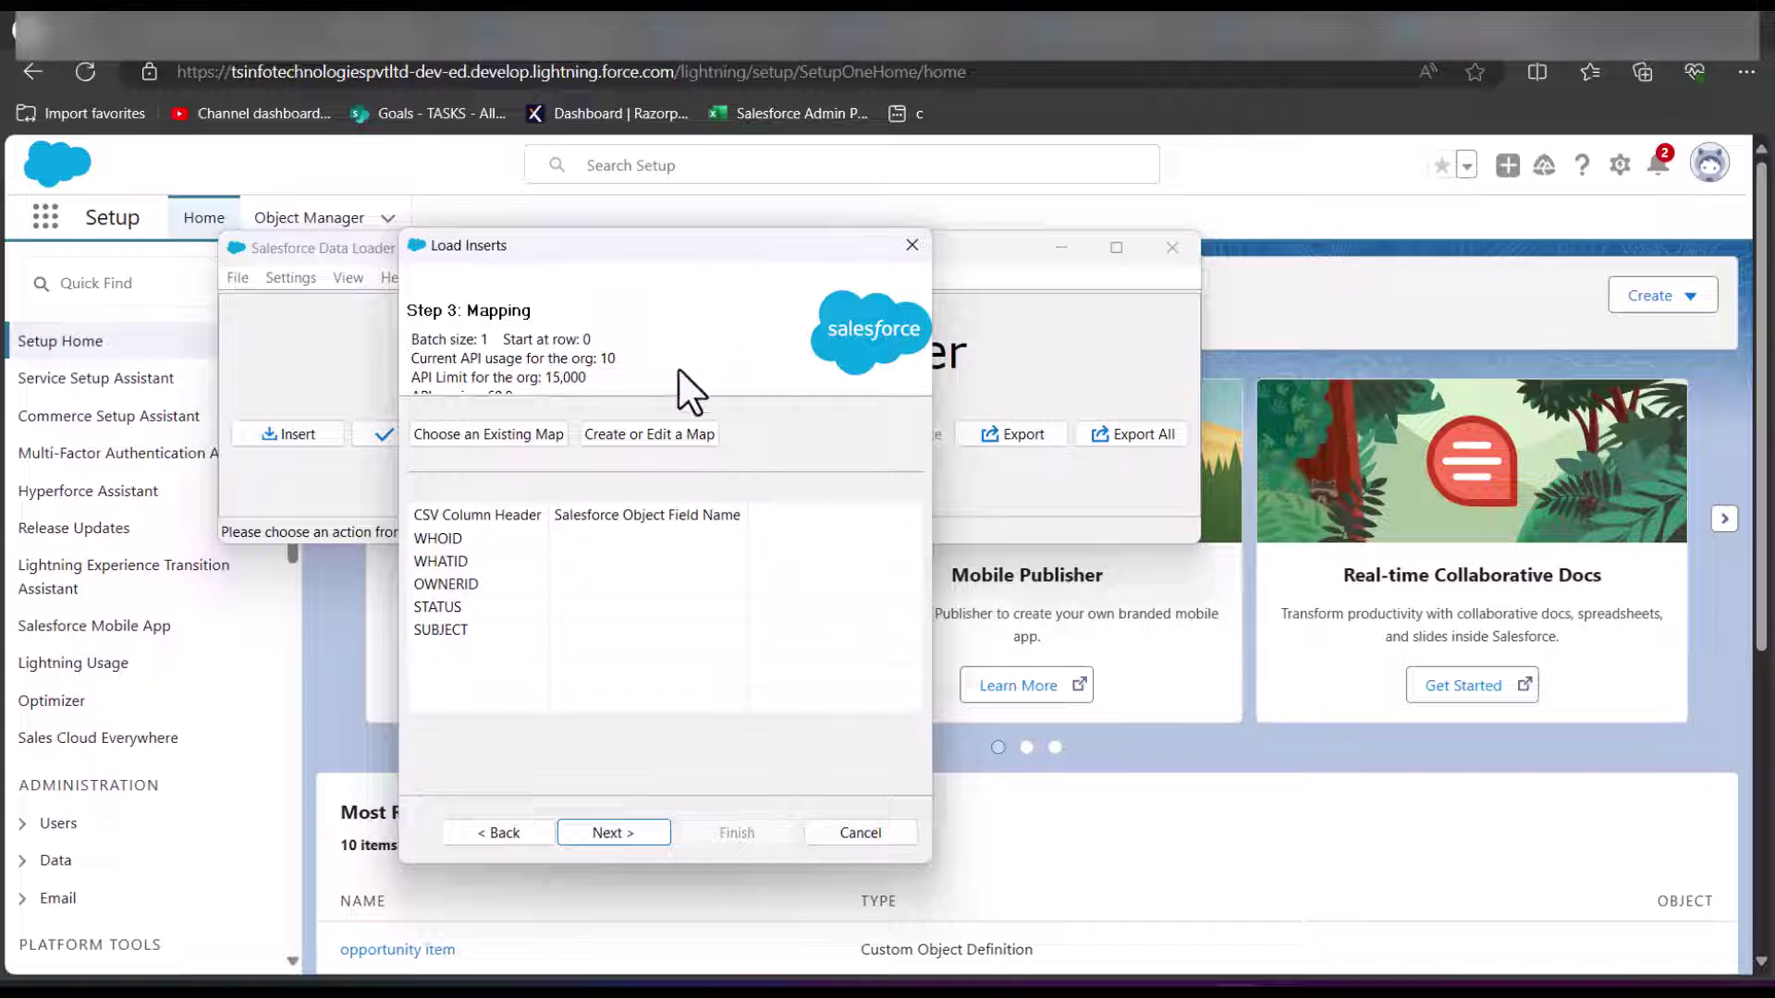
pyautogui.click(660, 435)
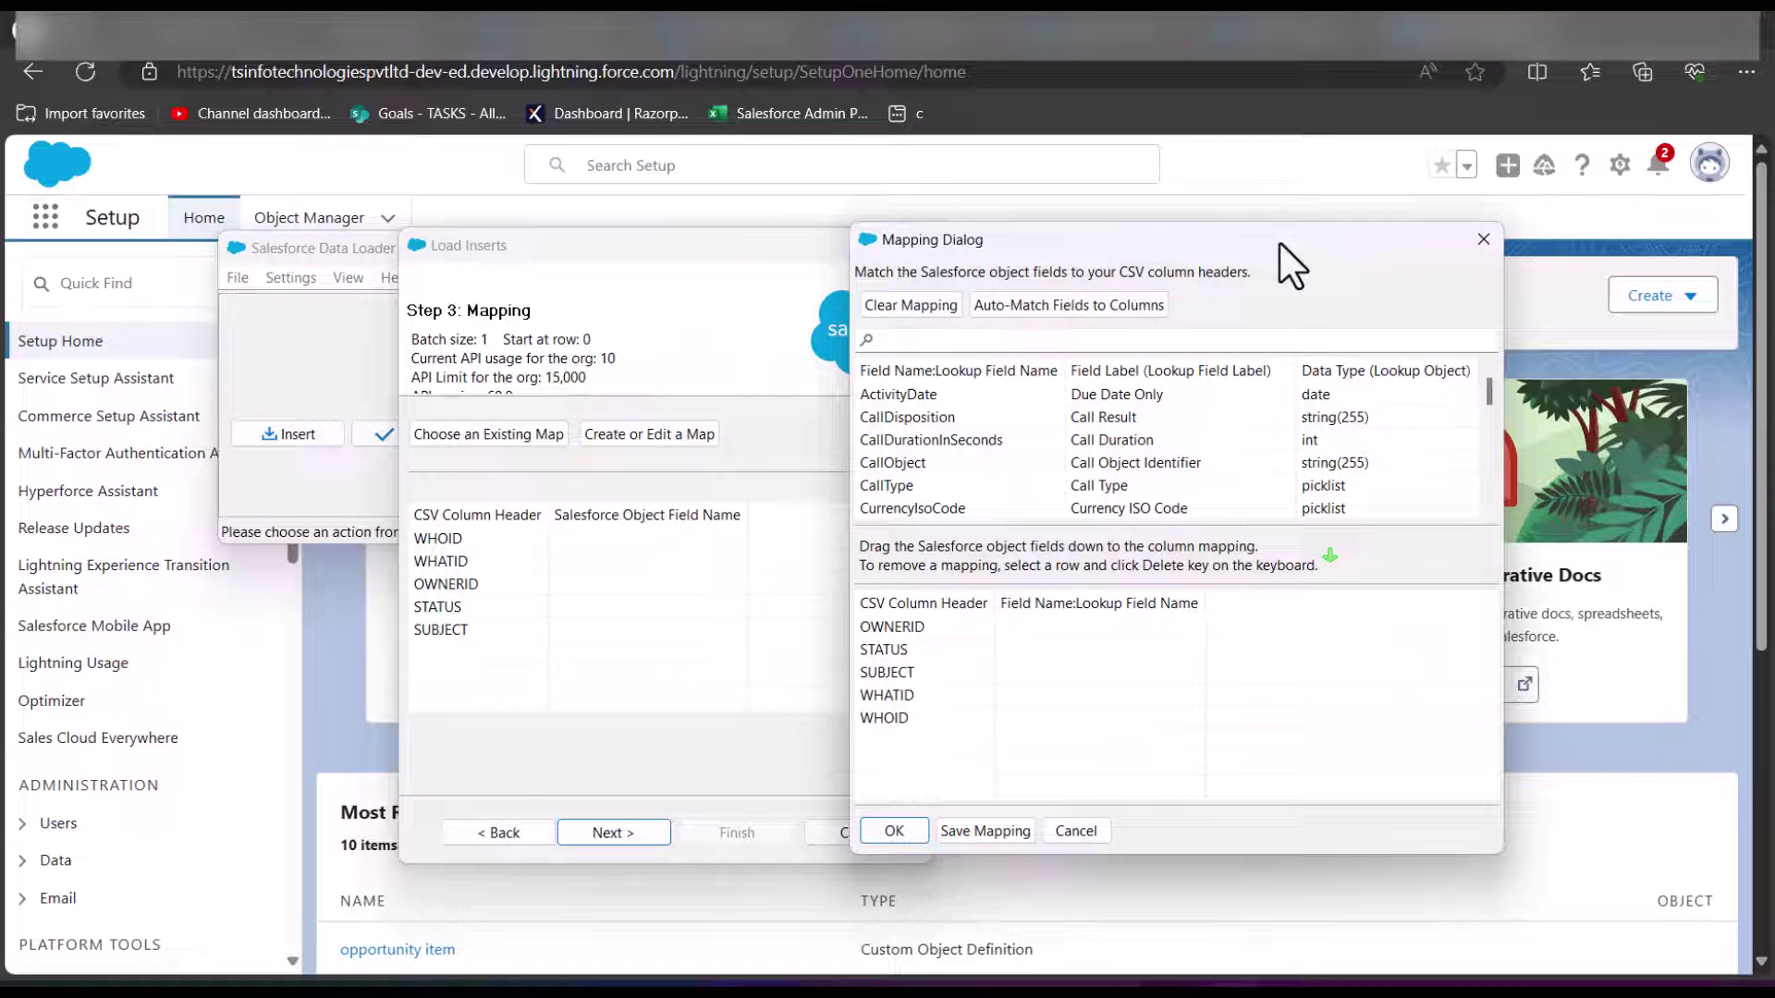
pyautogui.click(1054, 312)
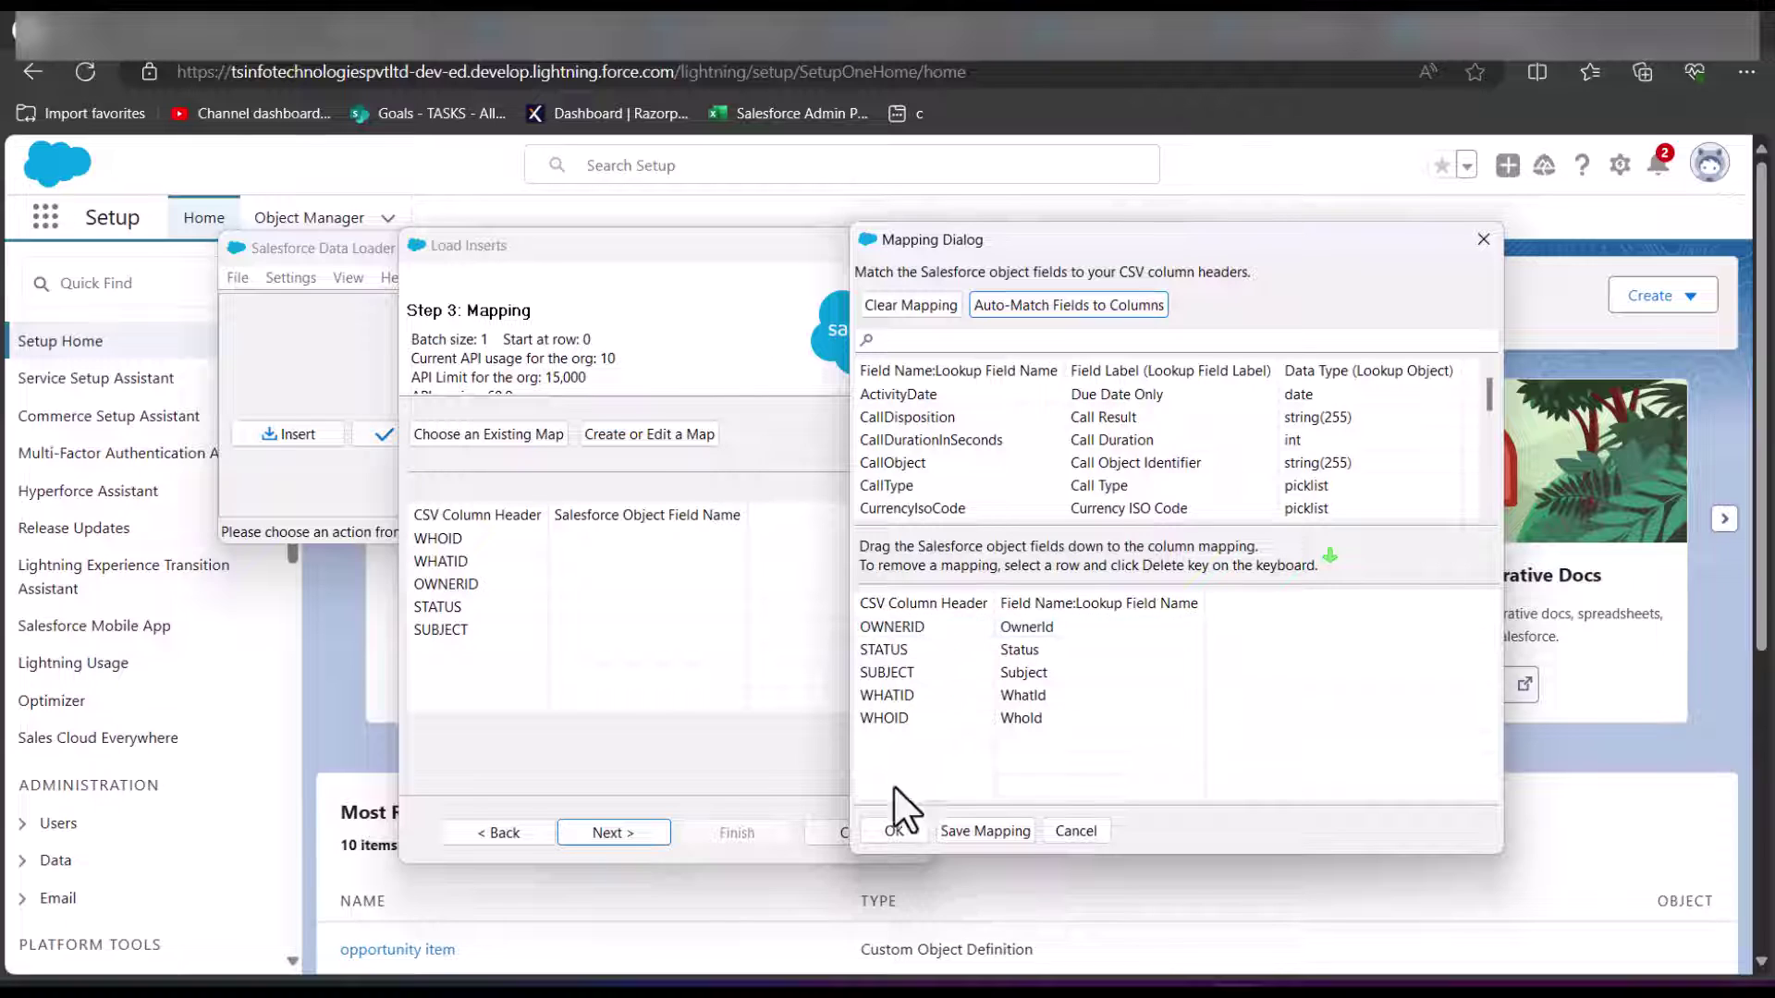
pyautogui.click(890, 834)
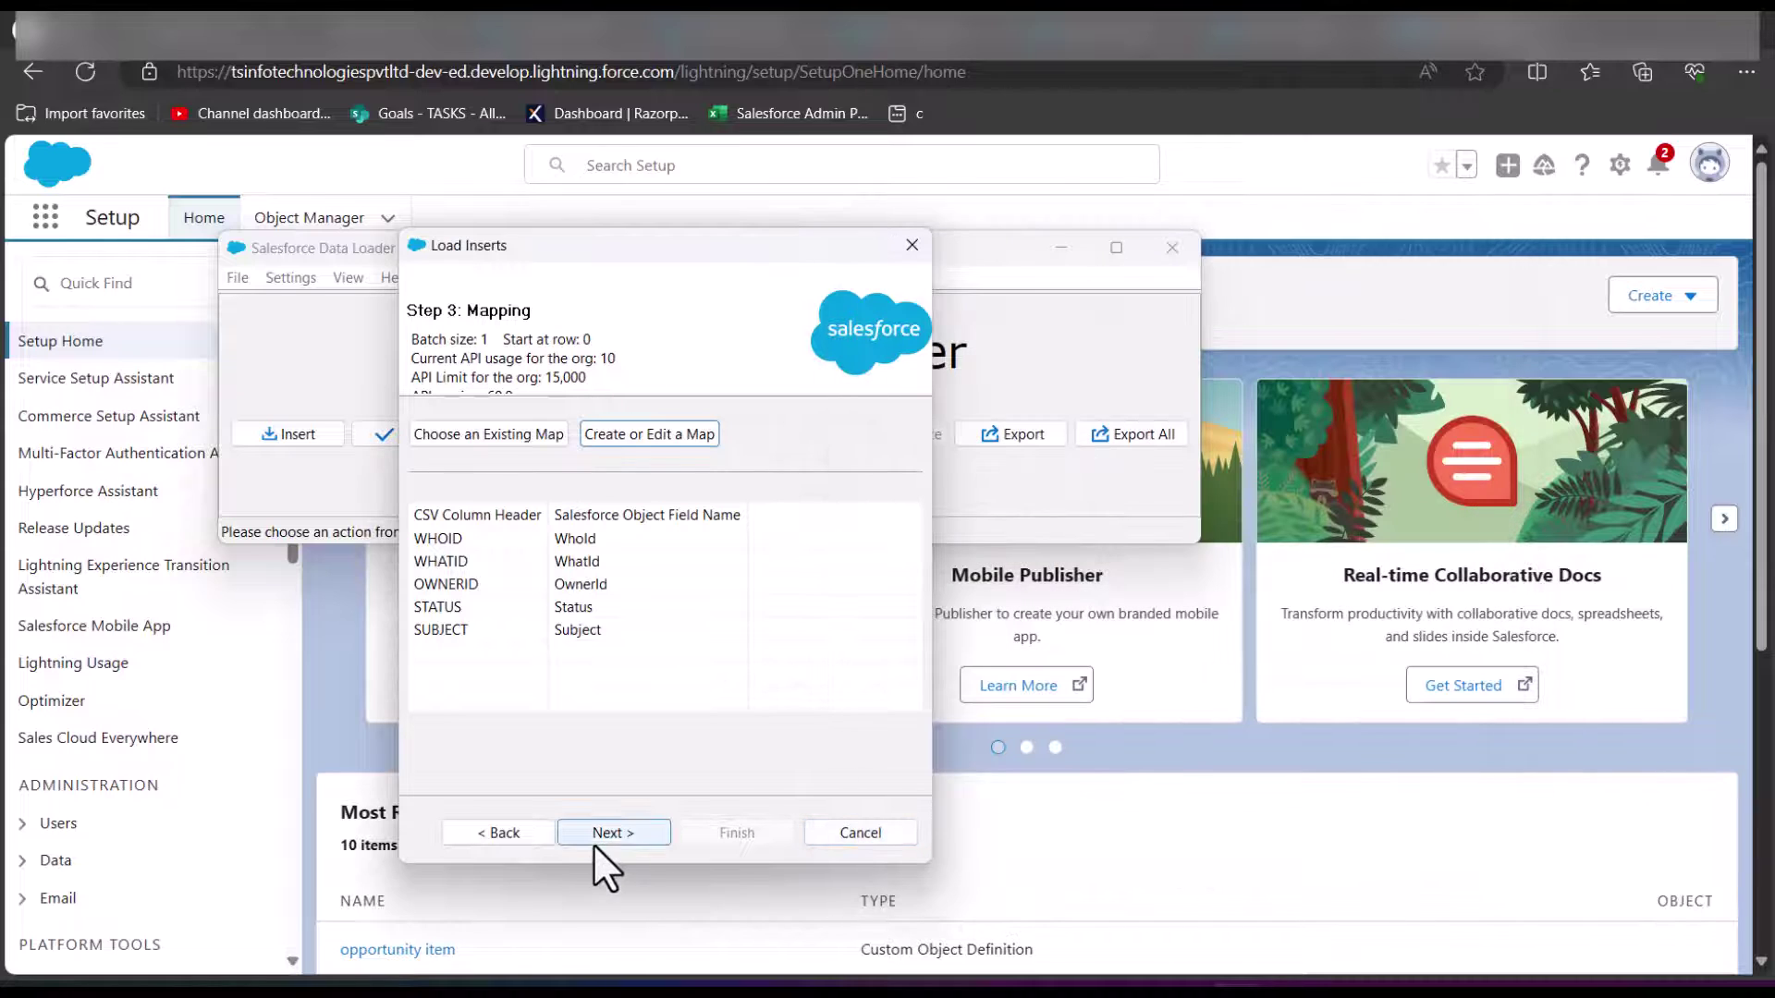
# Step: Keep the default output folder and run the insert: 3 tasks succeed, 2 fail
pyautogui.click(526, 883)
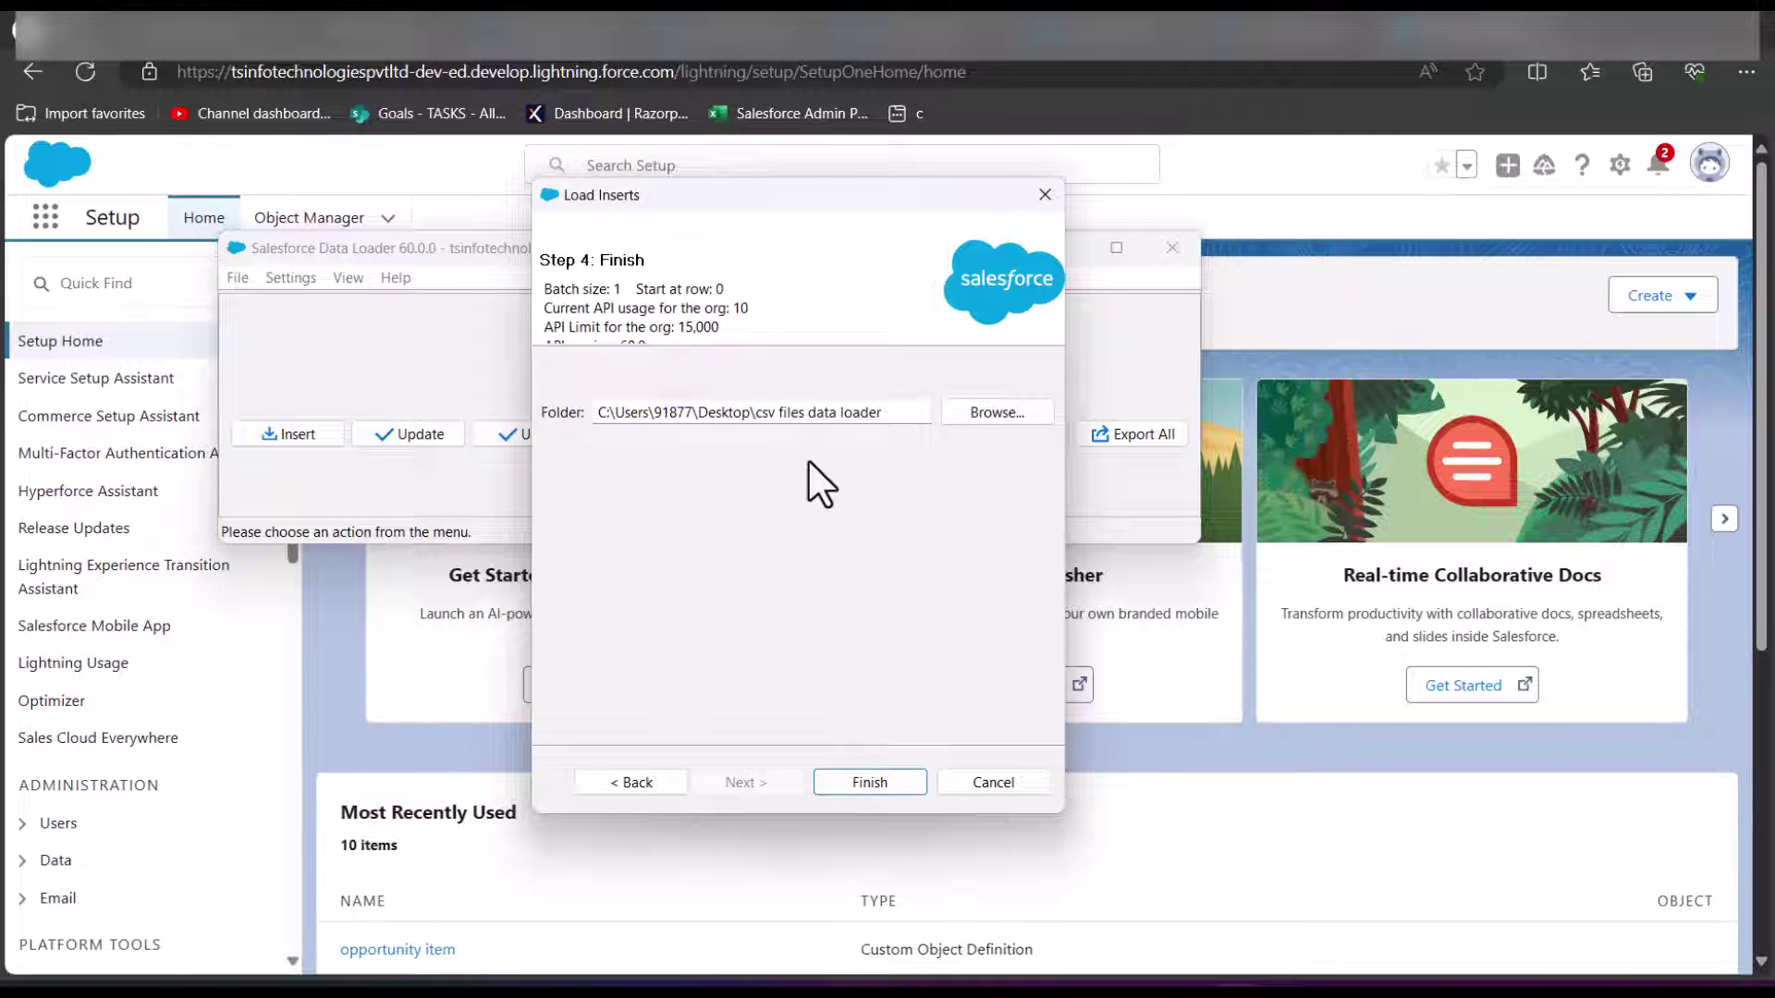
pyautogui.click(832, 414)
pyautogui.click(860, 786)
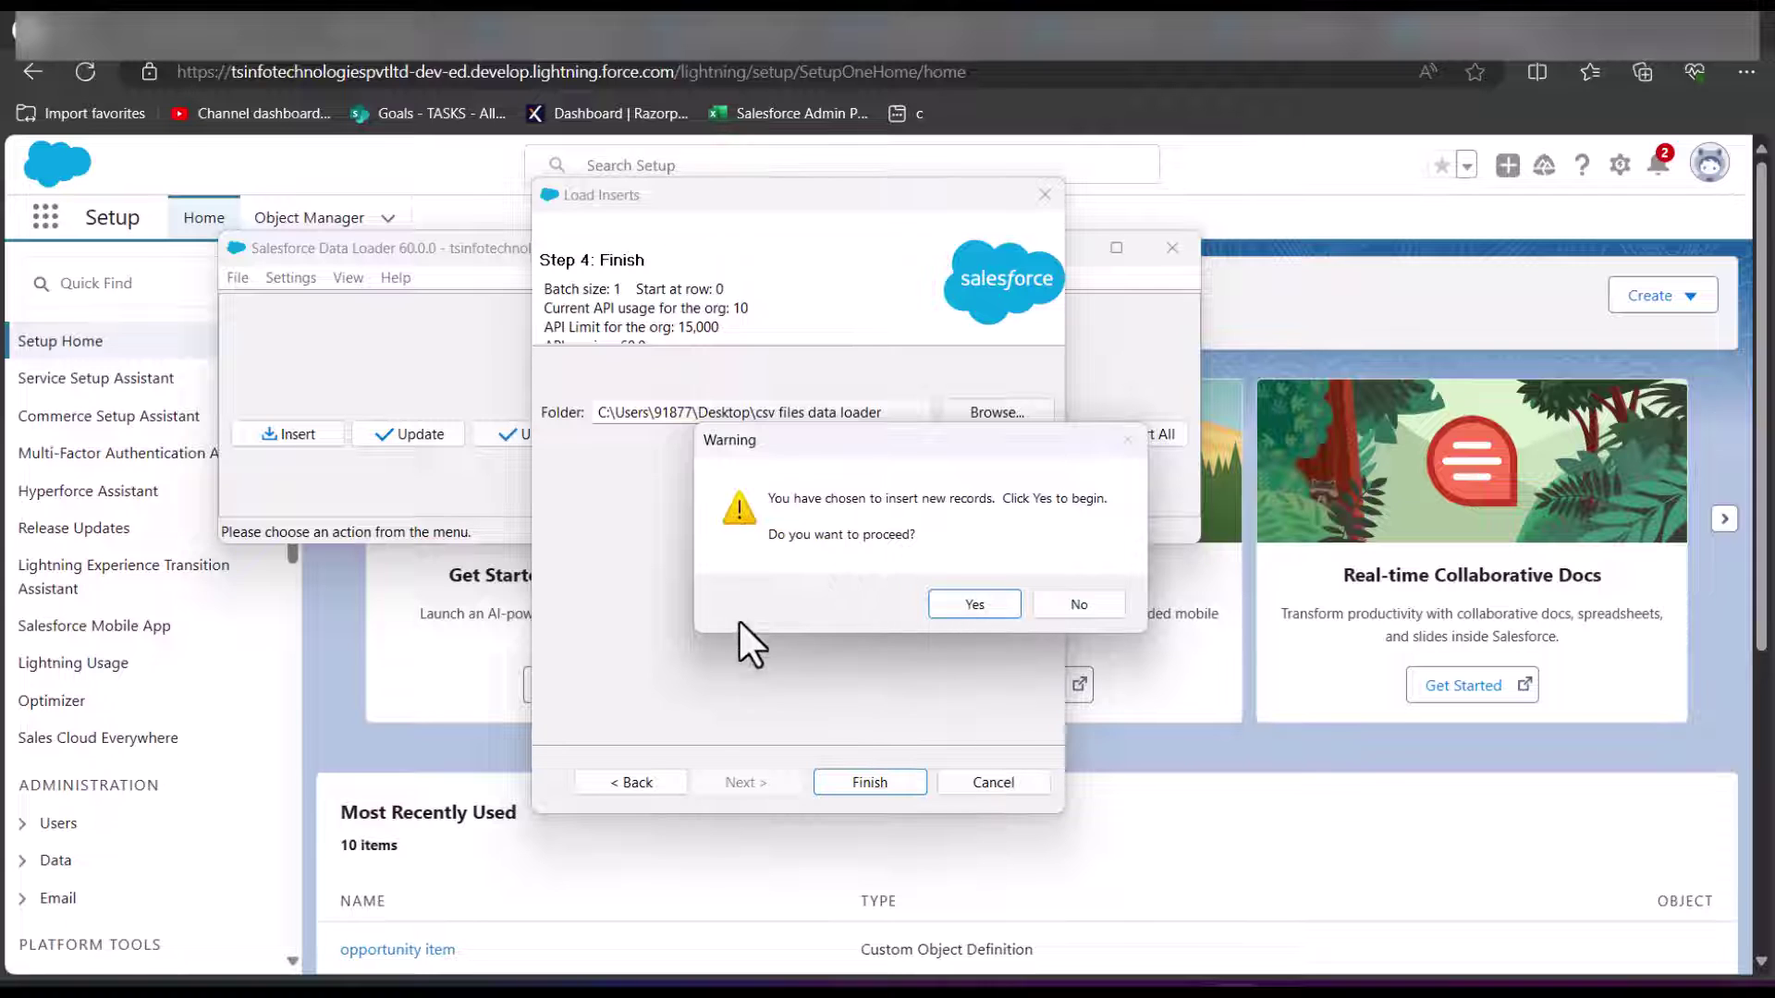
pyautogui.click(975, 603)
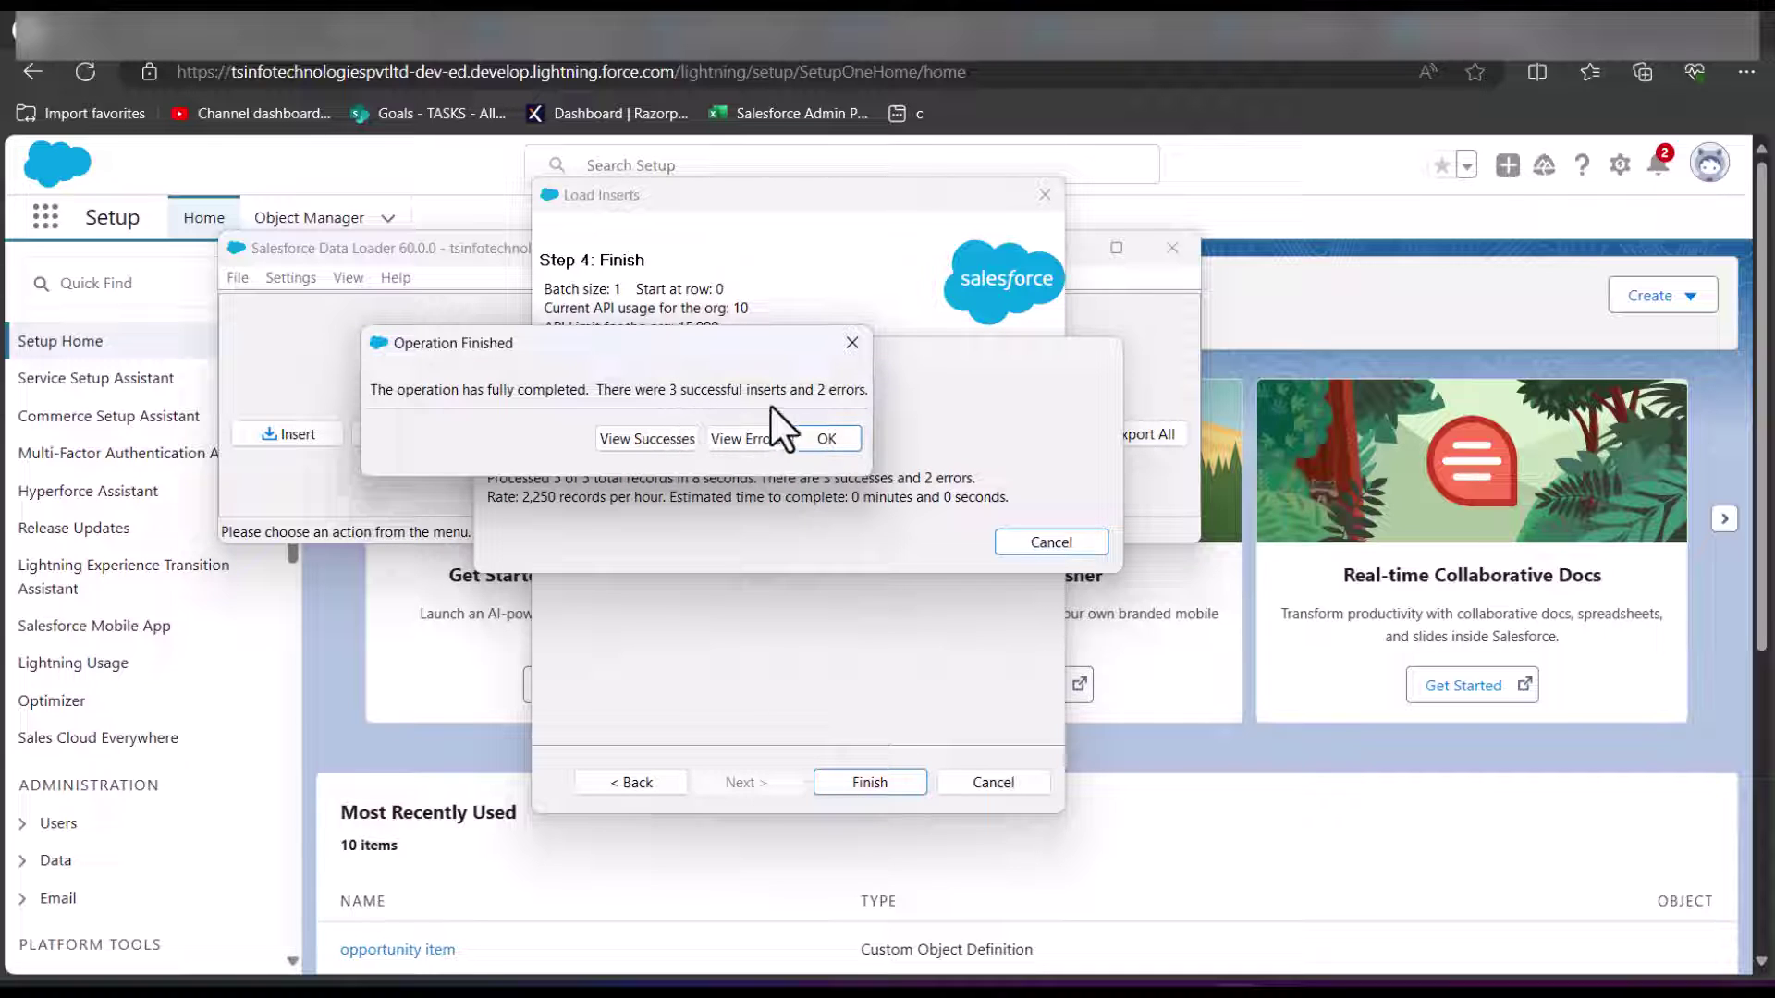
# Step: Review the error file listing the two rows rejected for an inactive owner
pyautogui.click(745, 439)
pyautogui.moveTo(693, 435); pyautogui.dragTo(1364, 314)
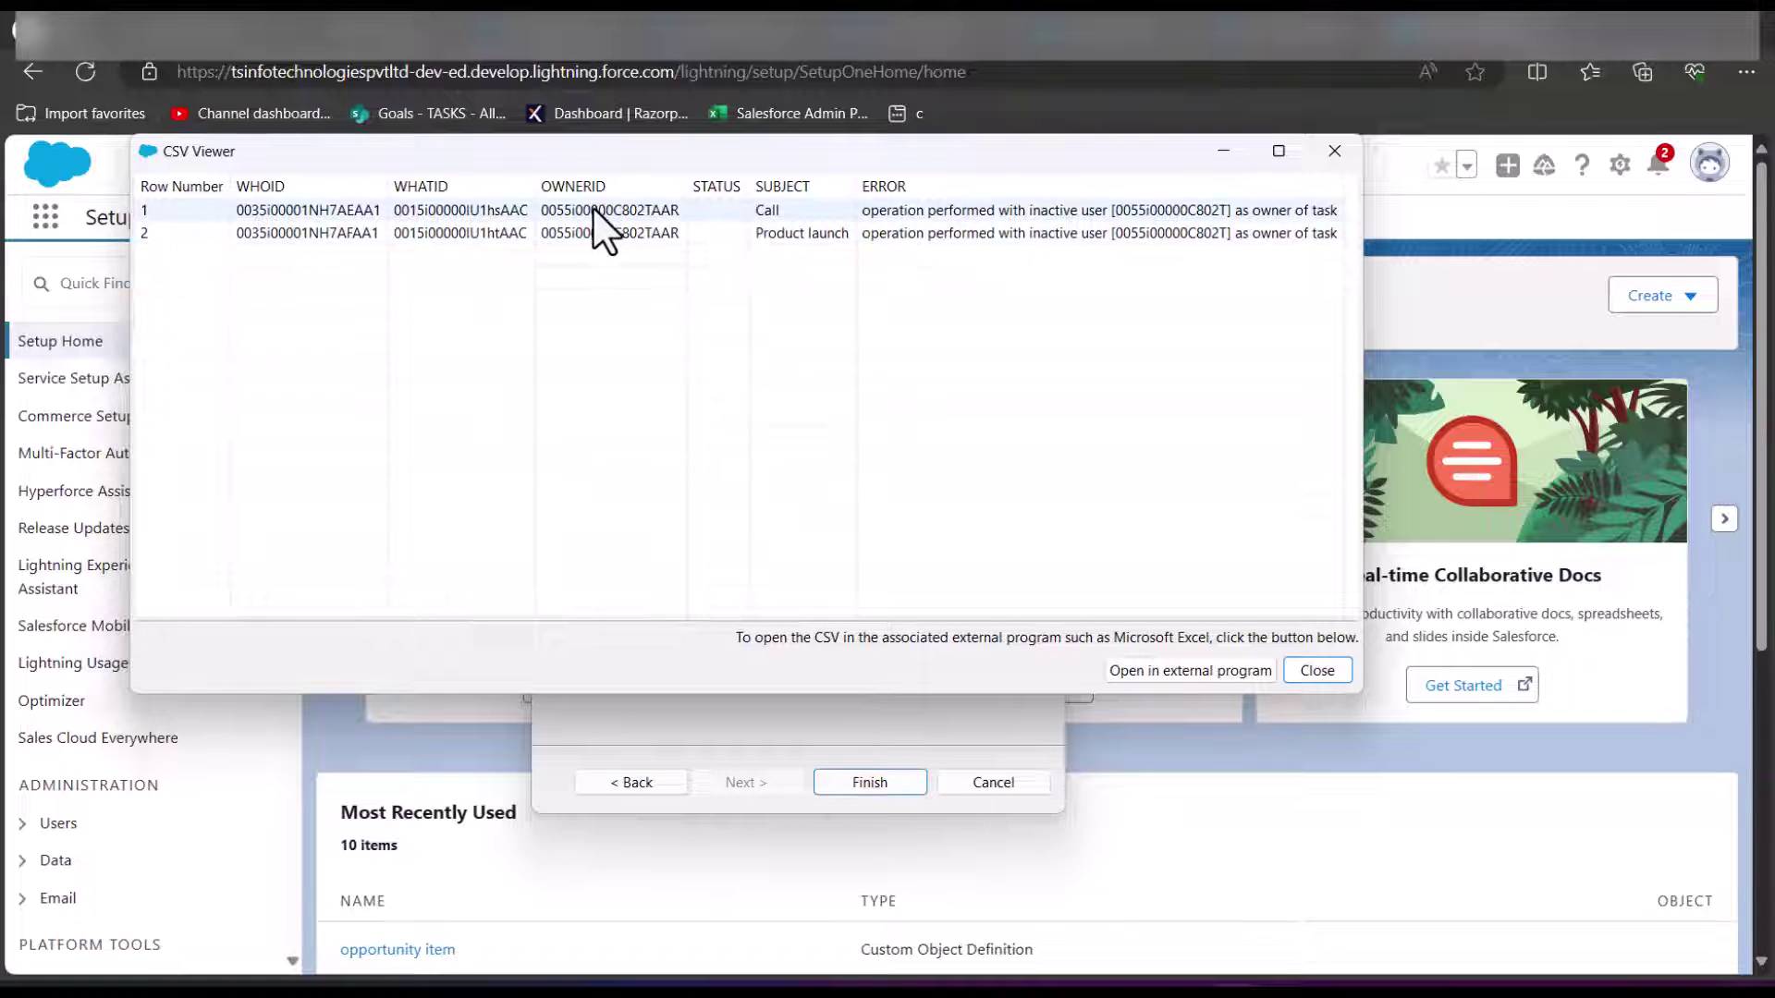
pyautogui.hotkey('alt', 'F4')
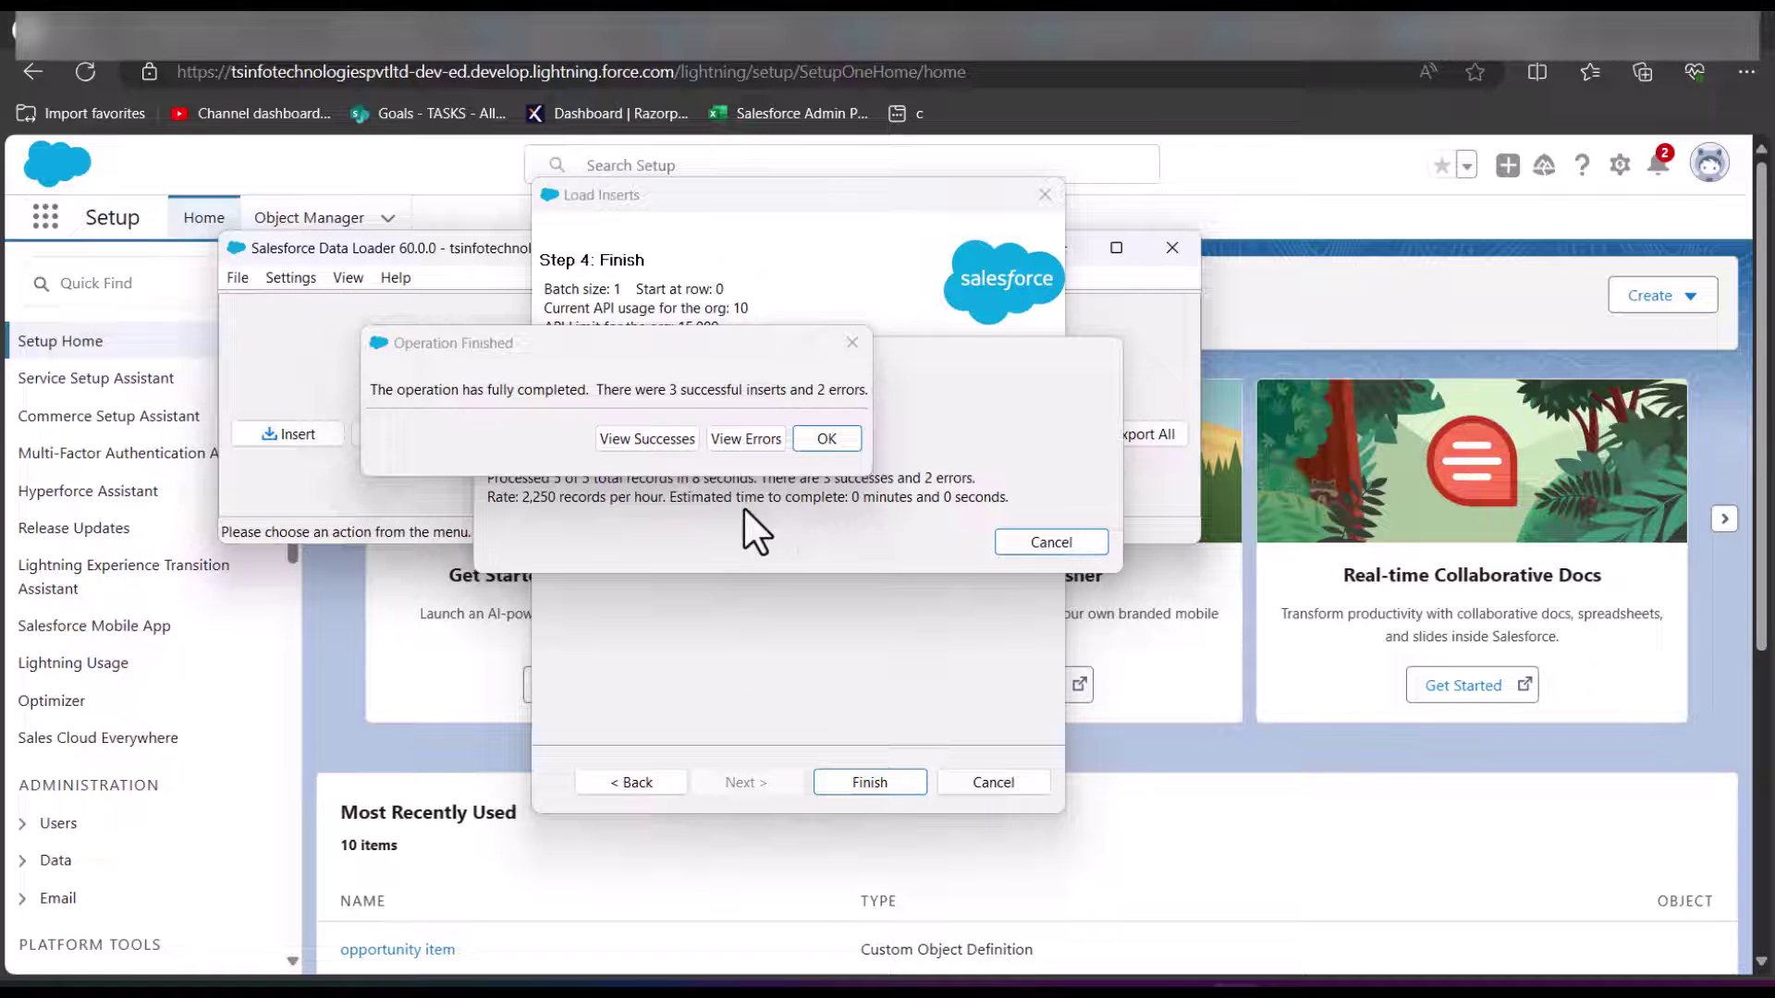
# Step: Check the success file confirming three tasks created, then go to the Salesforce Contacts list
pyautogui.click(645, 440)
pyautogui.moveTo(713, 435); pyautogui.dragTo(1284, 468)
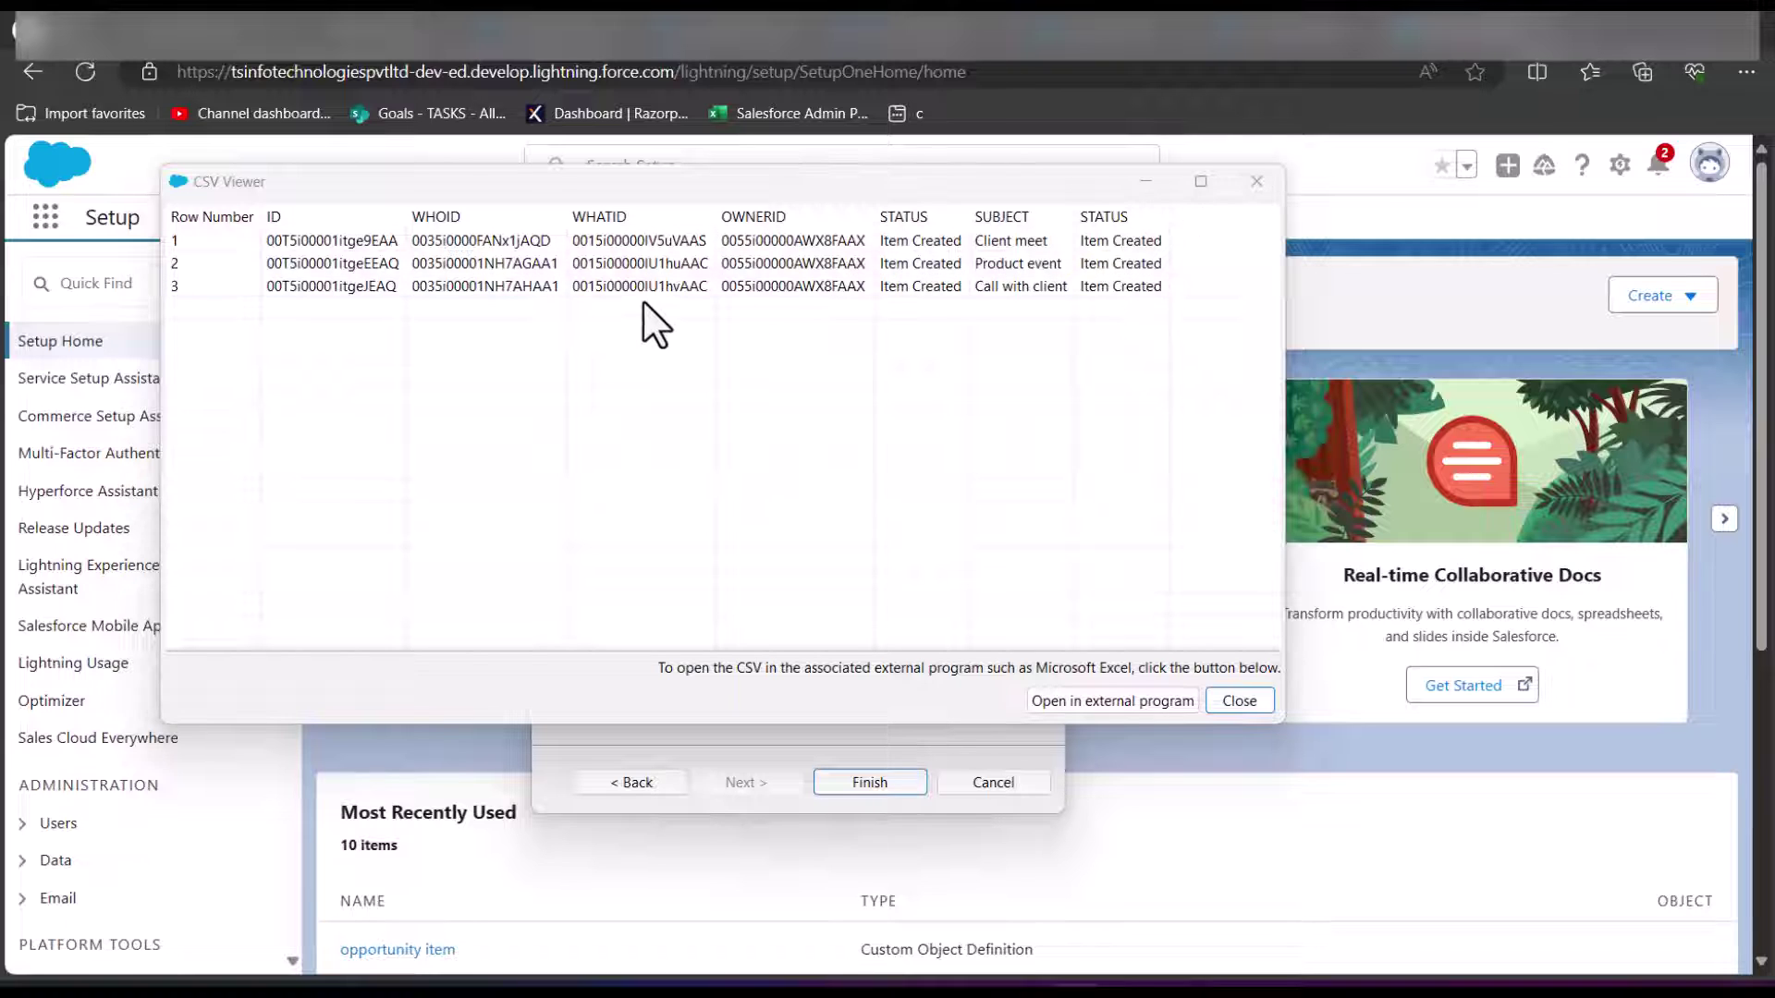
pyautogui.click(1142, 181)
pyautogui.click(42, 219)
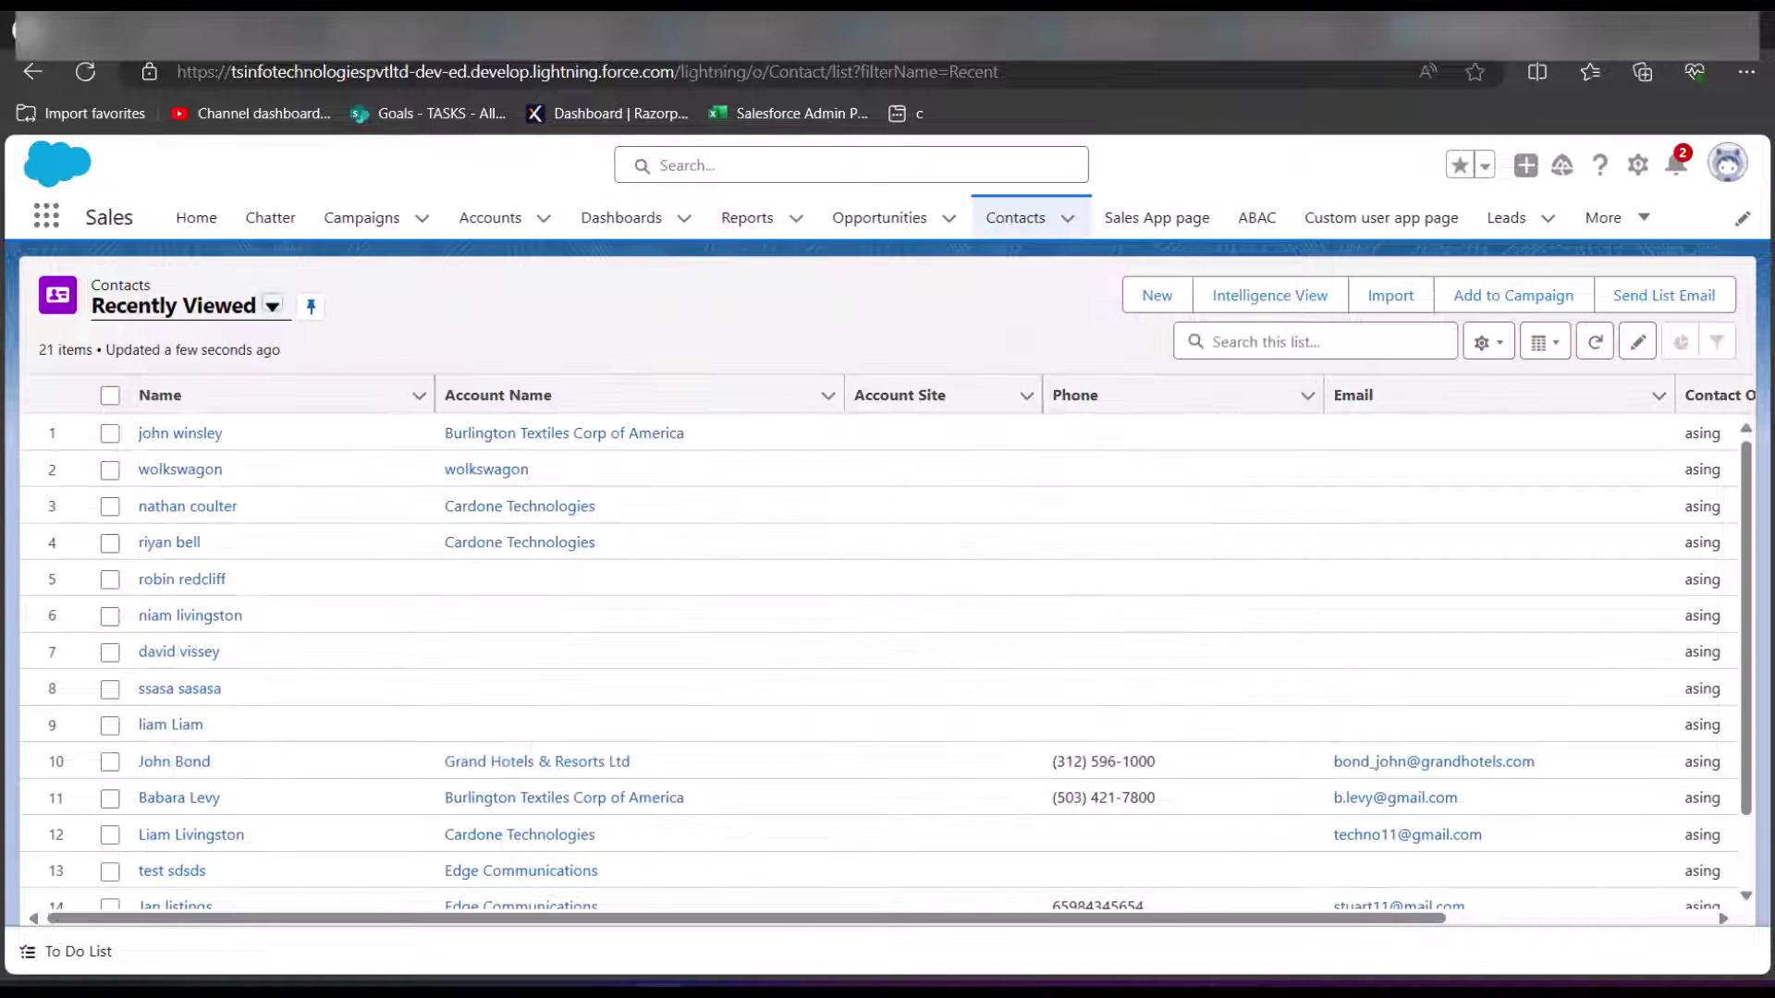
# Step: Check row 10's contact and its account and owner IDs in the Contact tasks spreadsheet
pyautogui.click(1109, 915)
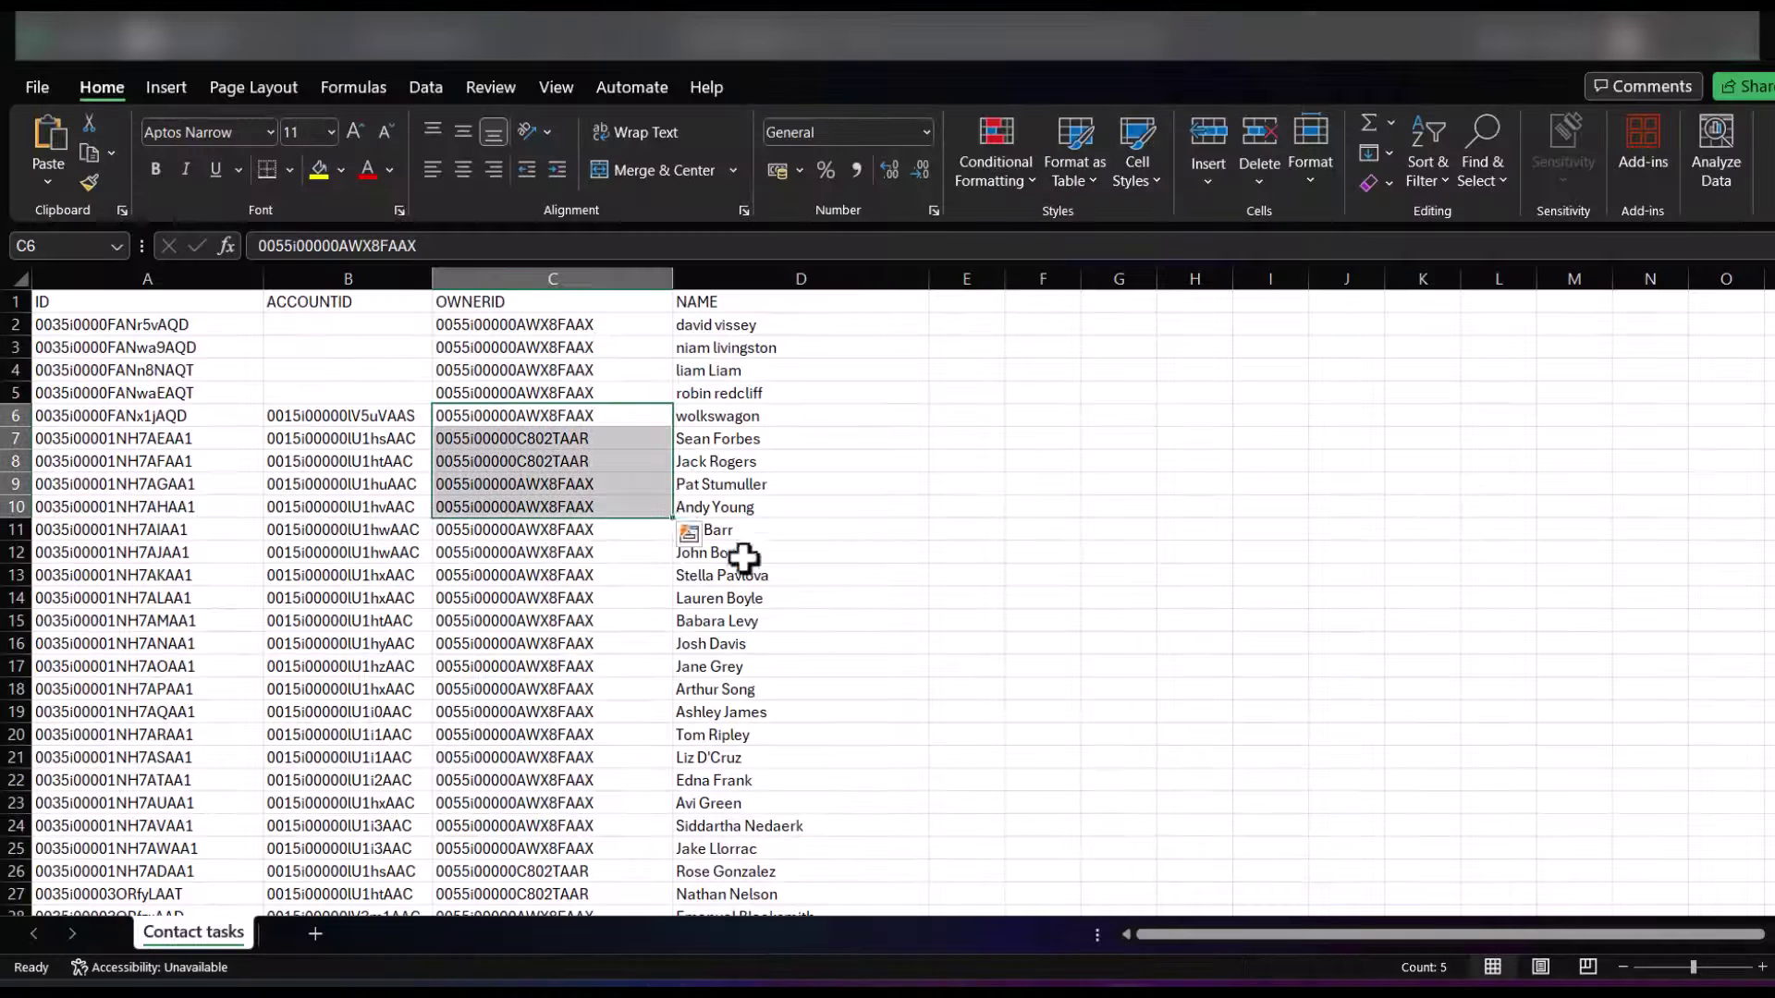
pyautogui.click(681, 508)
pyautogui.moveTo(385, 508); pyautogui.dragTo(730, 508)
# Step: Open the Dickenson plc contact record and show its Activity timeline with the Call with client task
pyautogui.moveTo(918, 989)
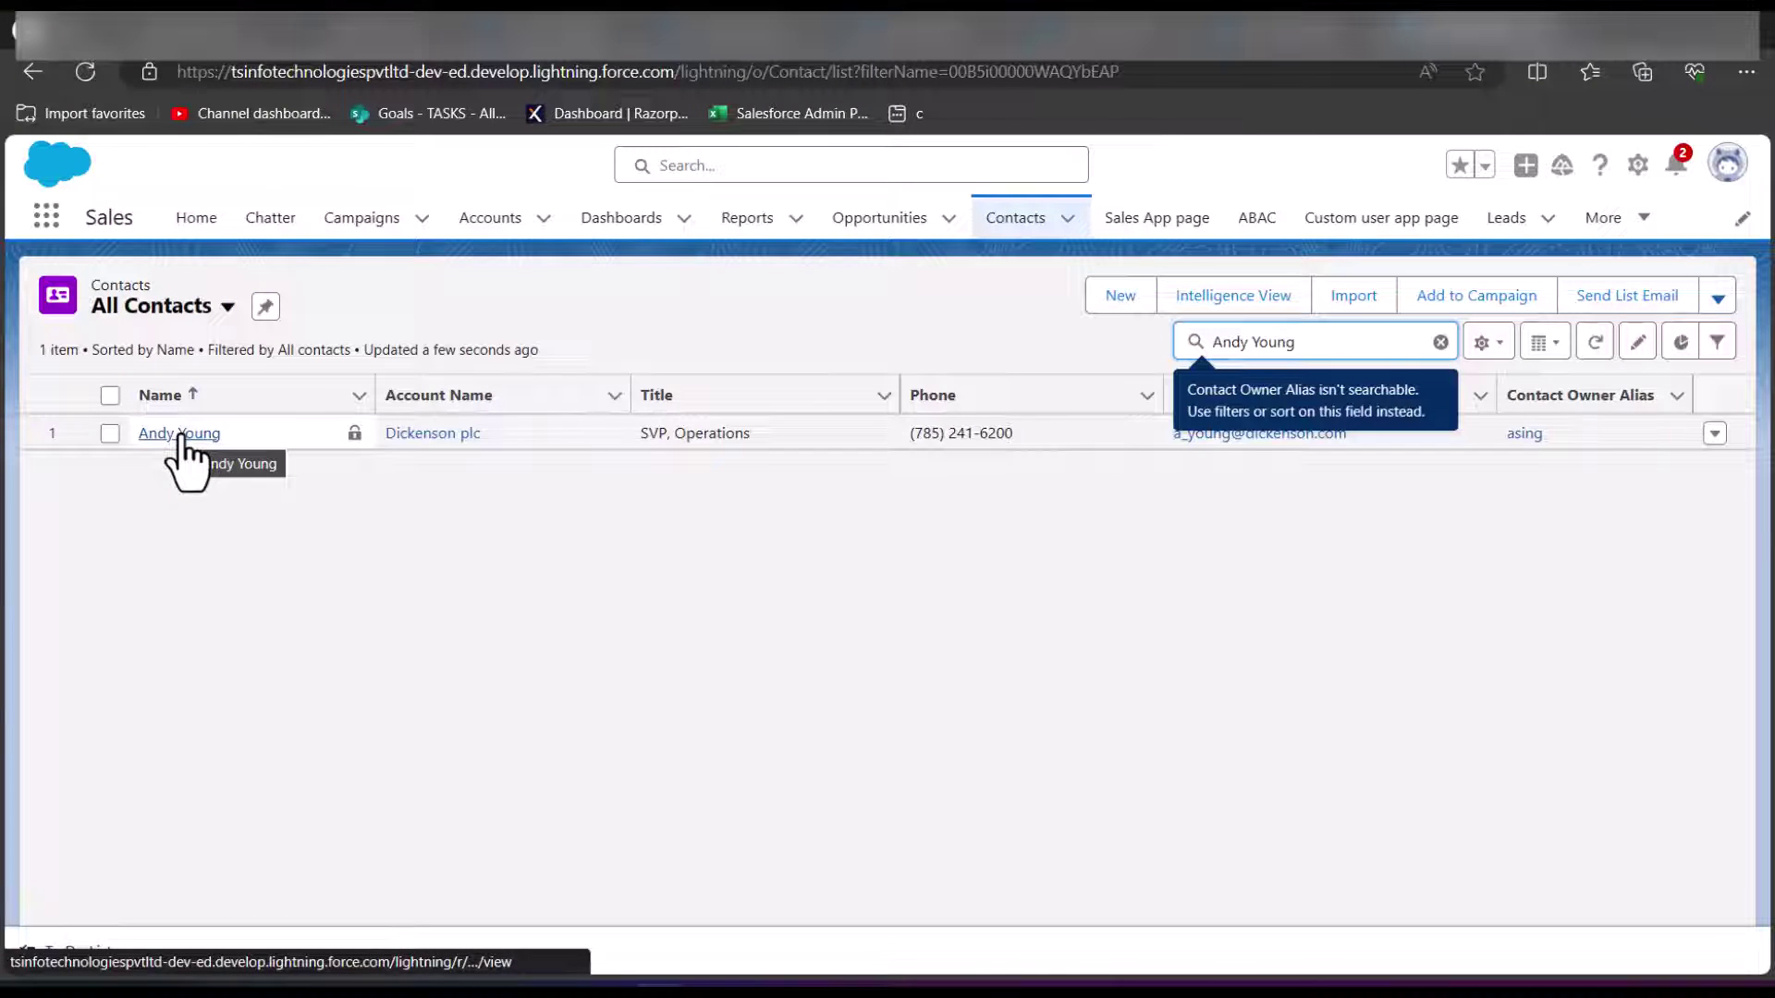
pyautogui.click(182, 453)
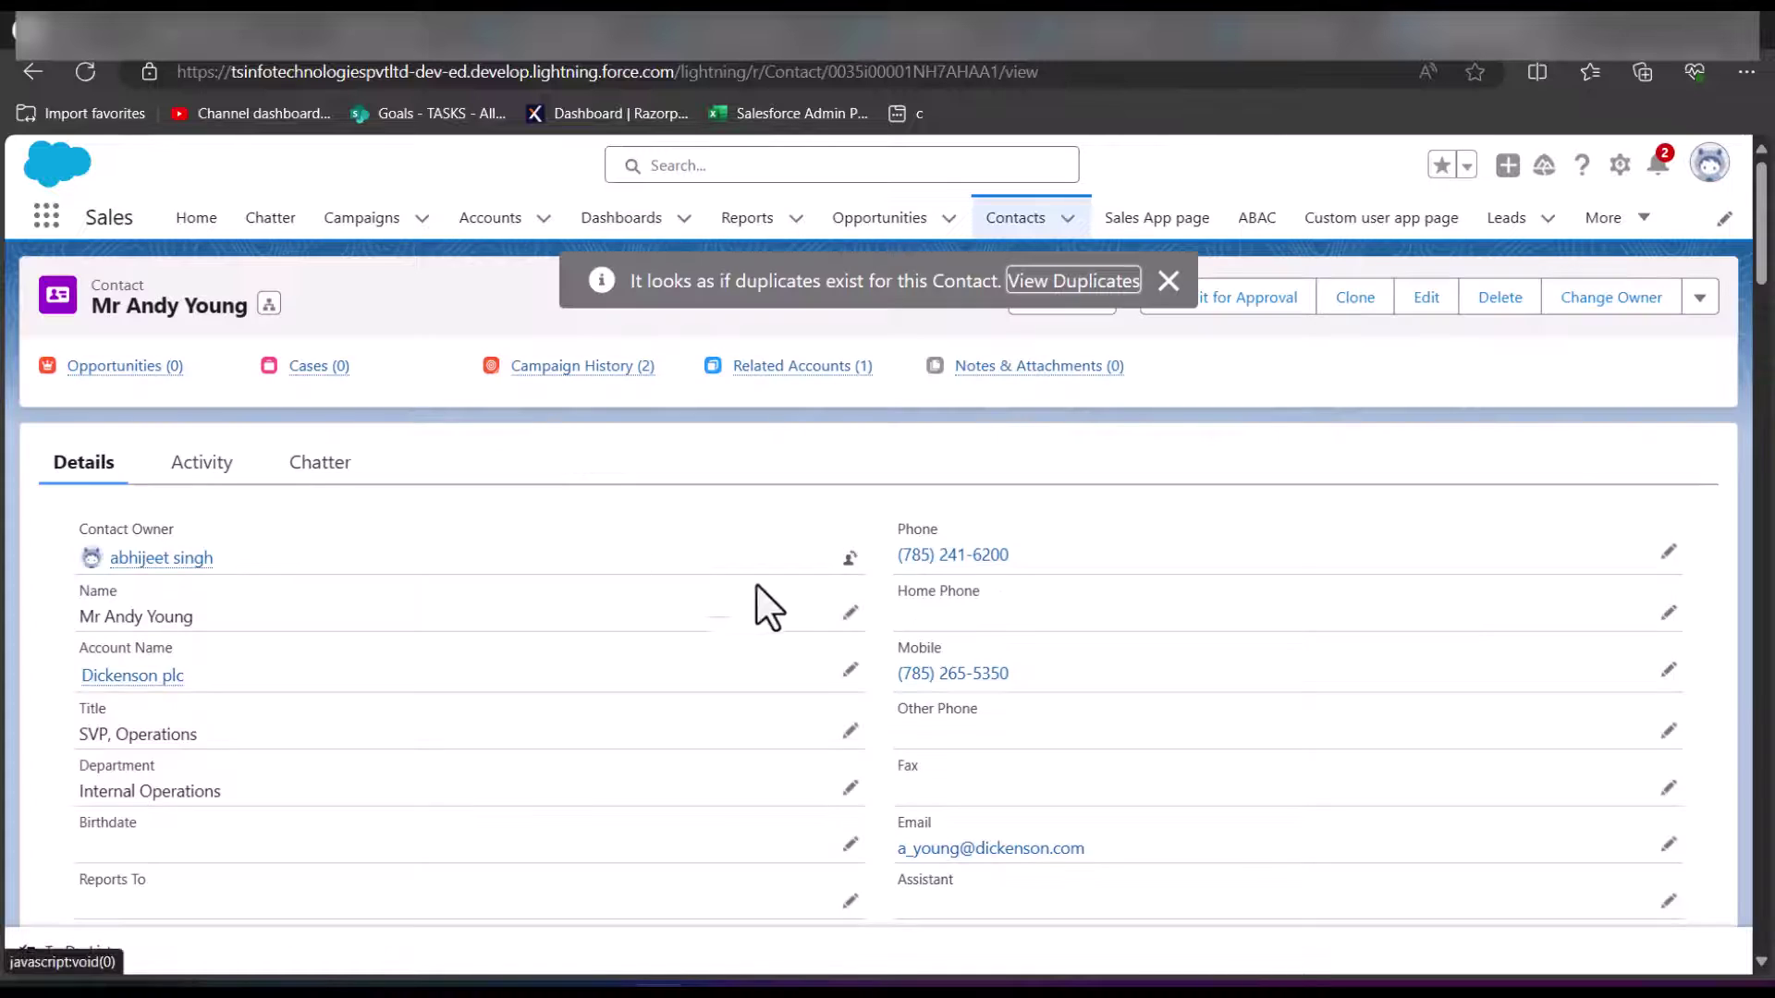
pyautogui.click(203, 464)
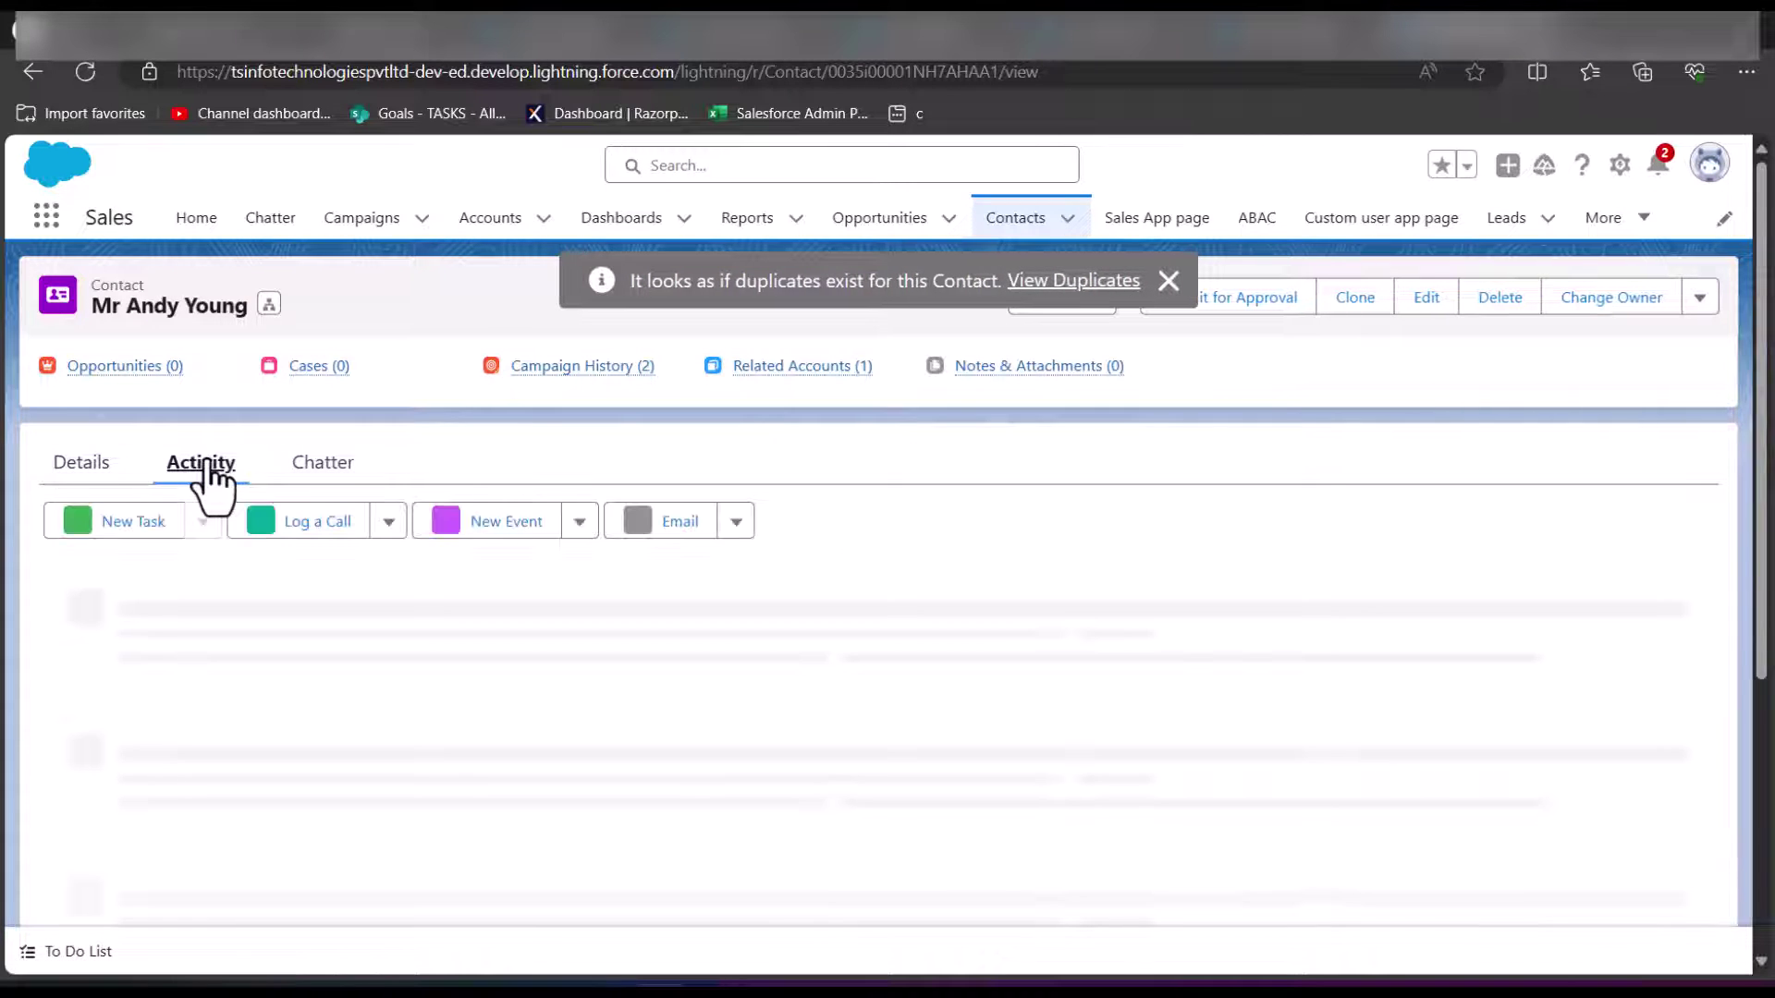
pyautogui.scroll(-2, 845, 425)
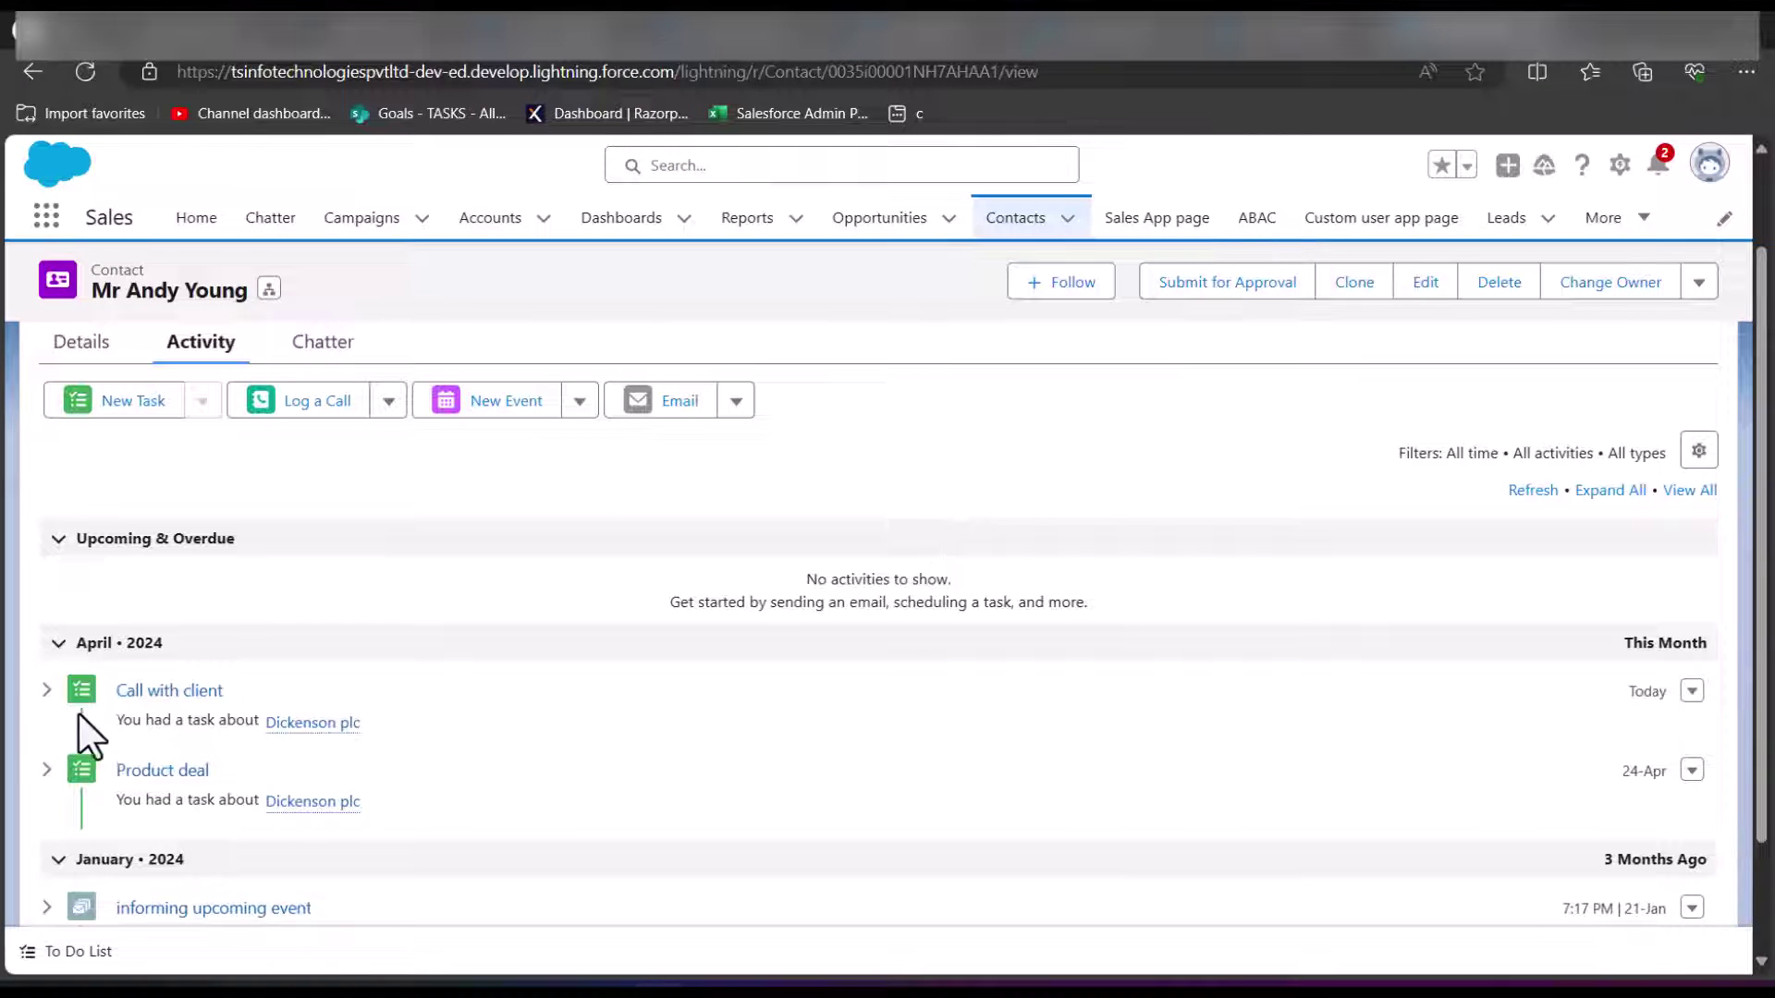